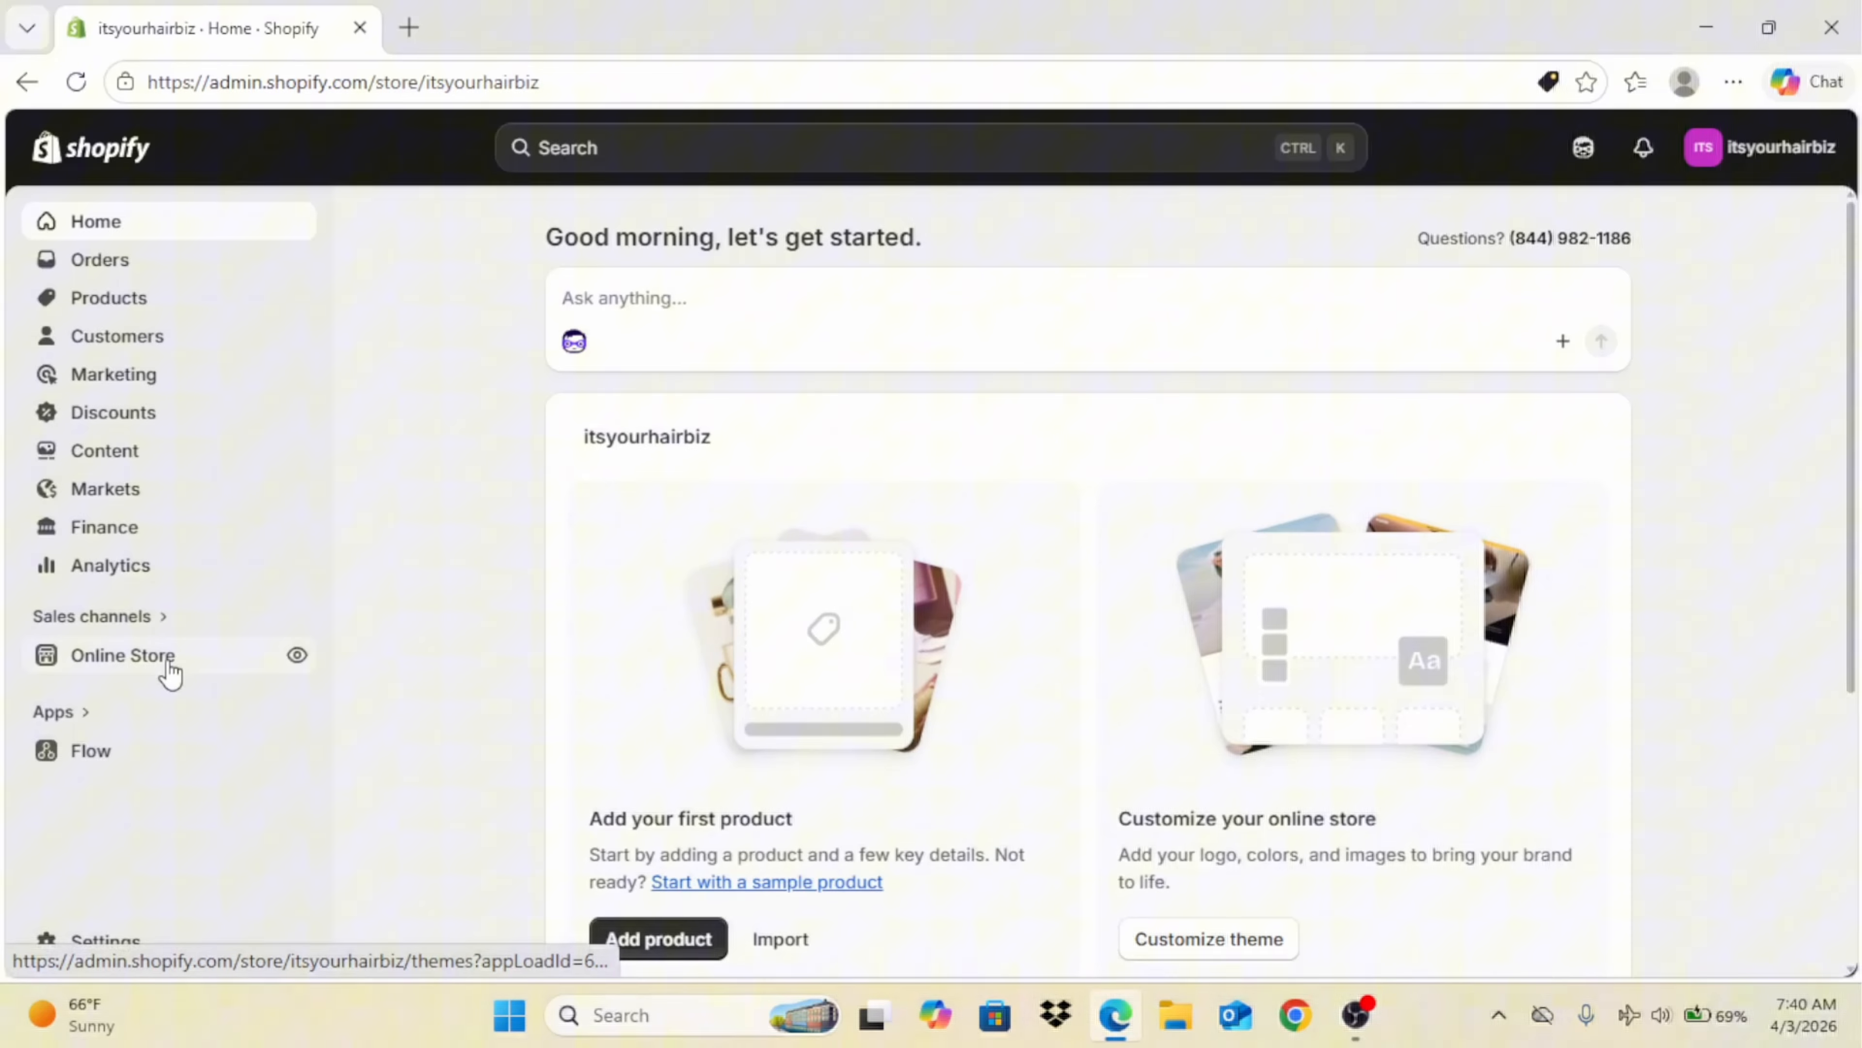
Step: Upload theme_export__violethairextensions-myshopify-com-purple-theme__02APR2026-0325pm.zip to the online store's themes and publish it as the current theme
left_click(167, 660)
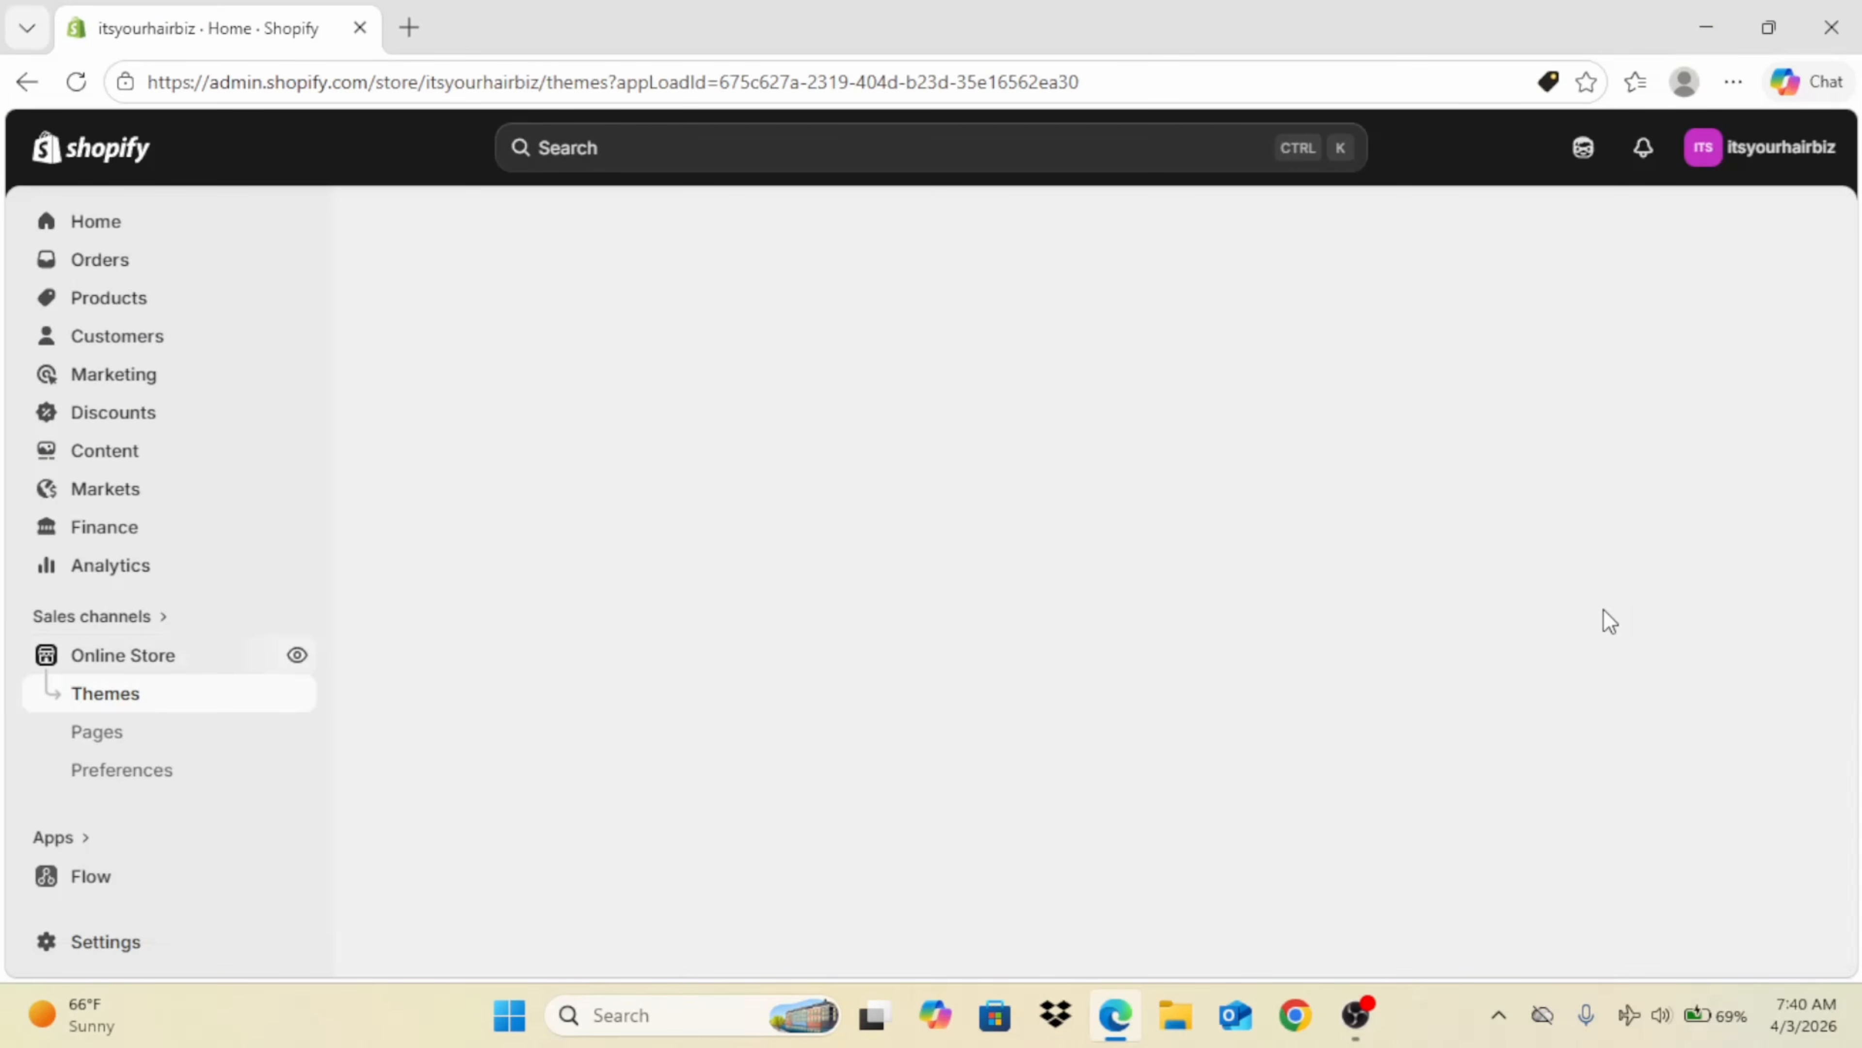
left_click(1642, 302)
left_click(1660, 405)
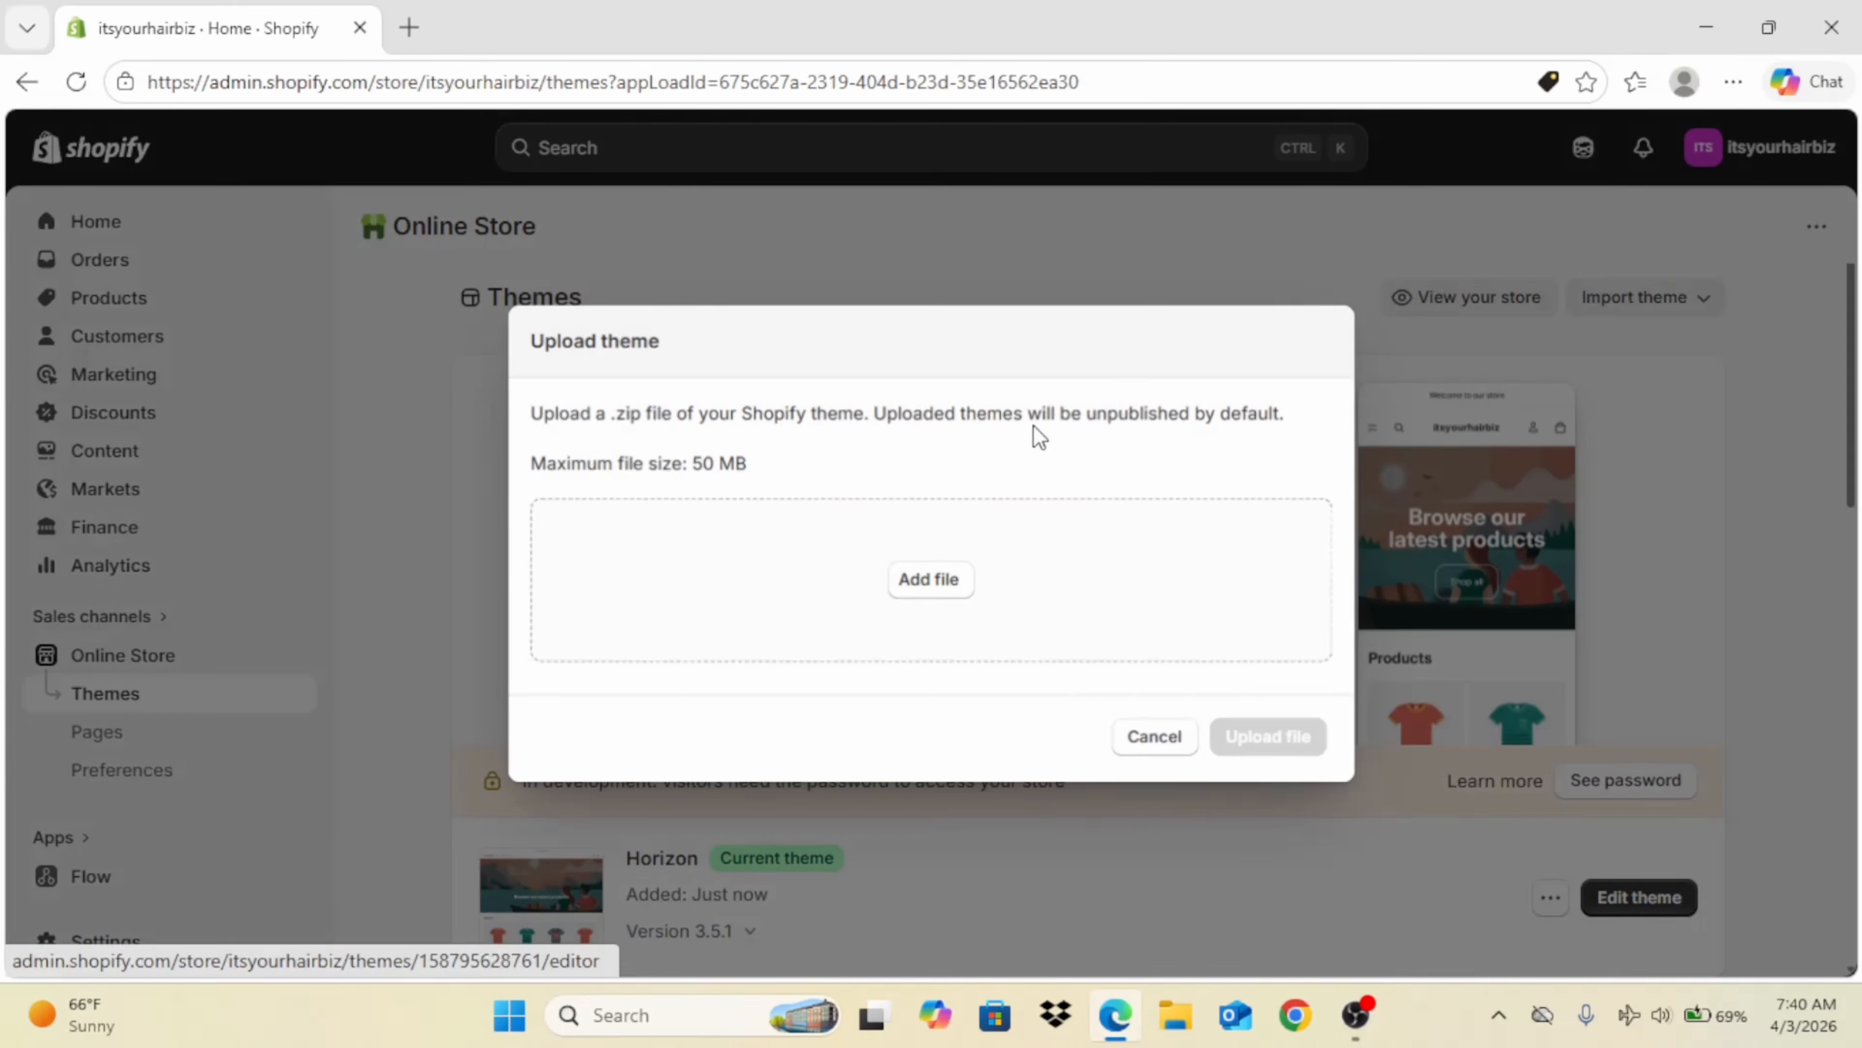
left_click(951, 587)
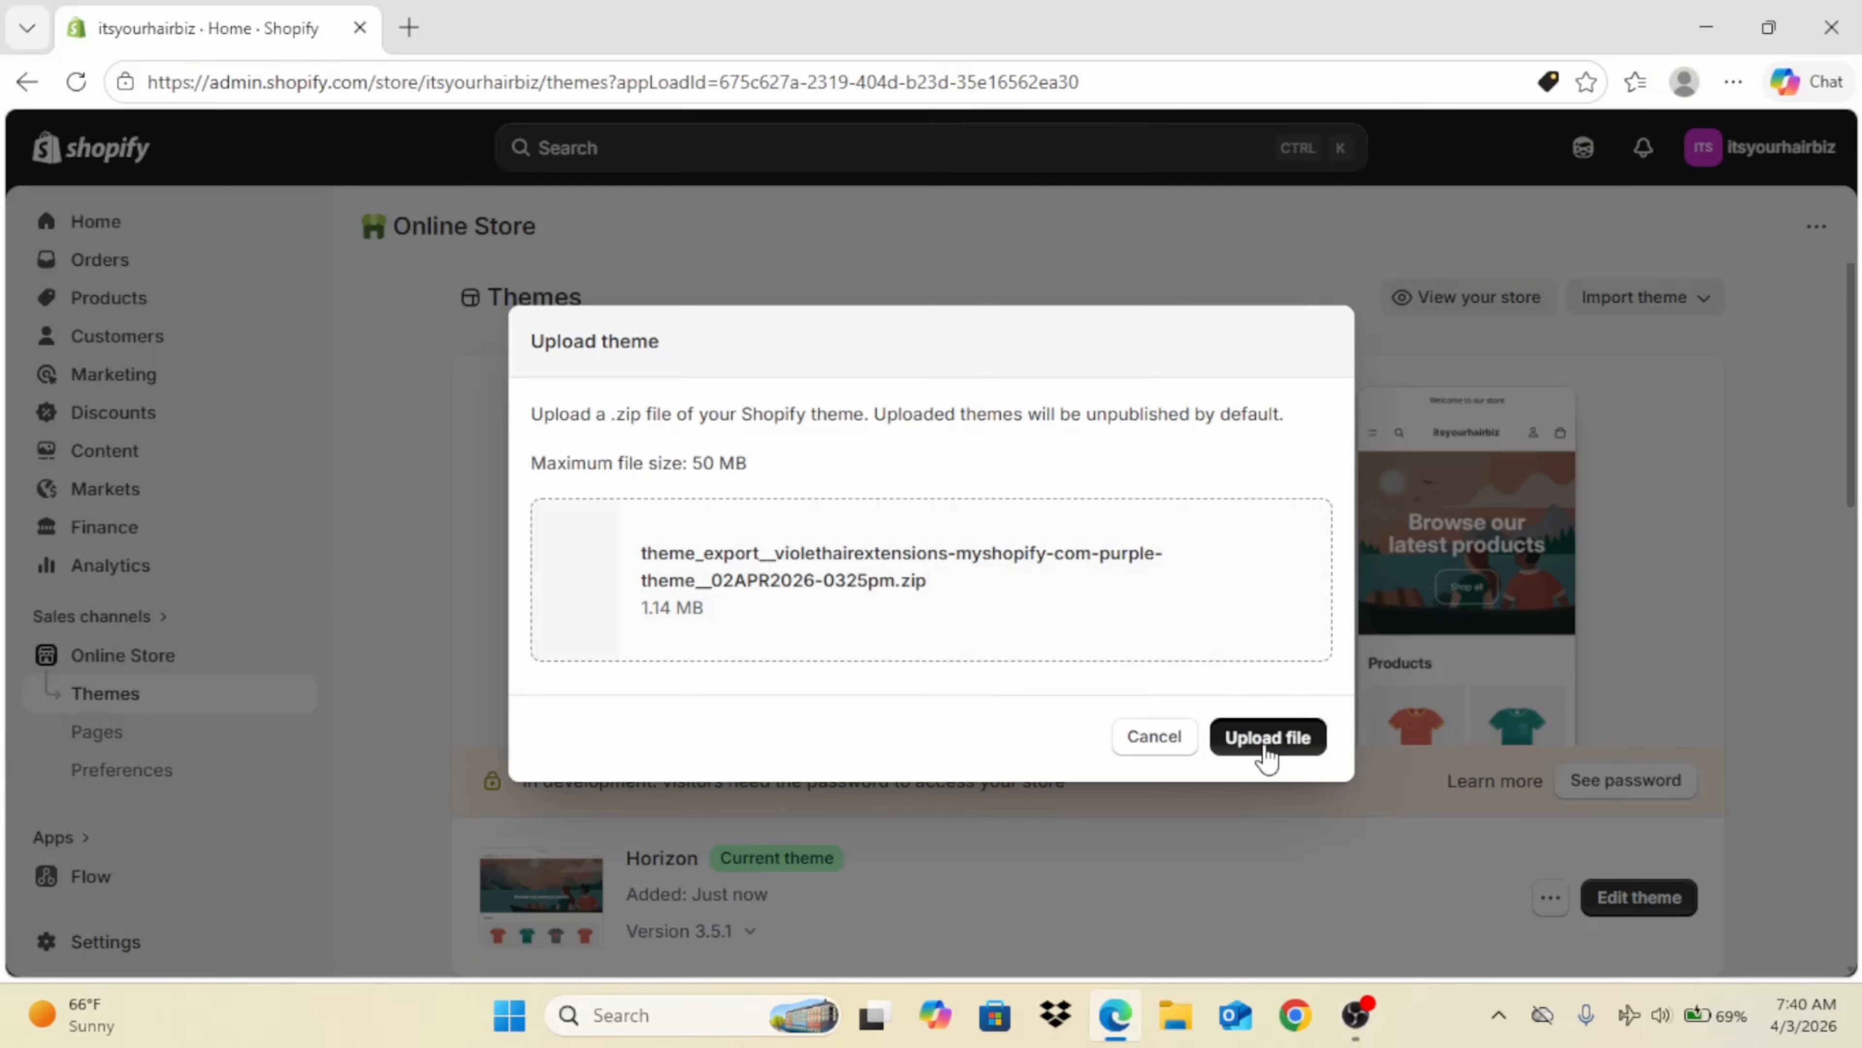
left_click(1266, 737)
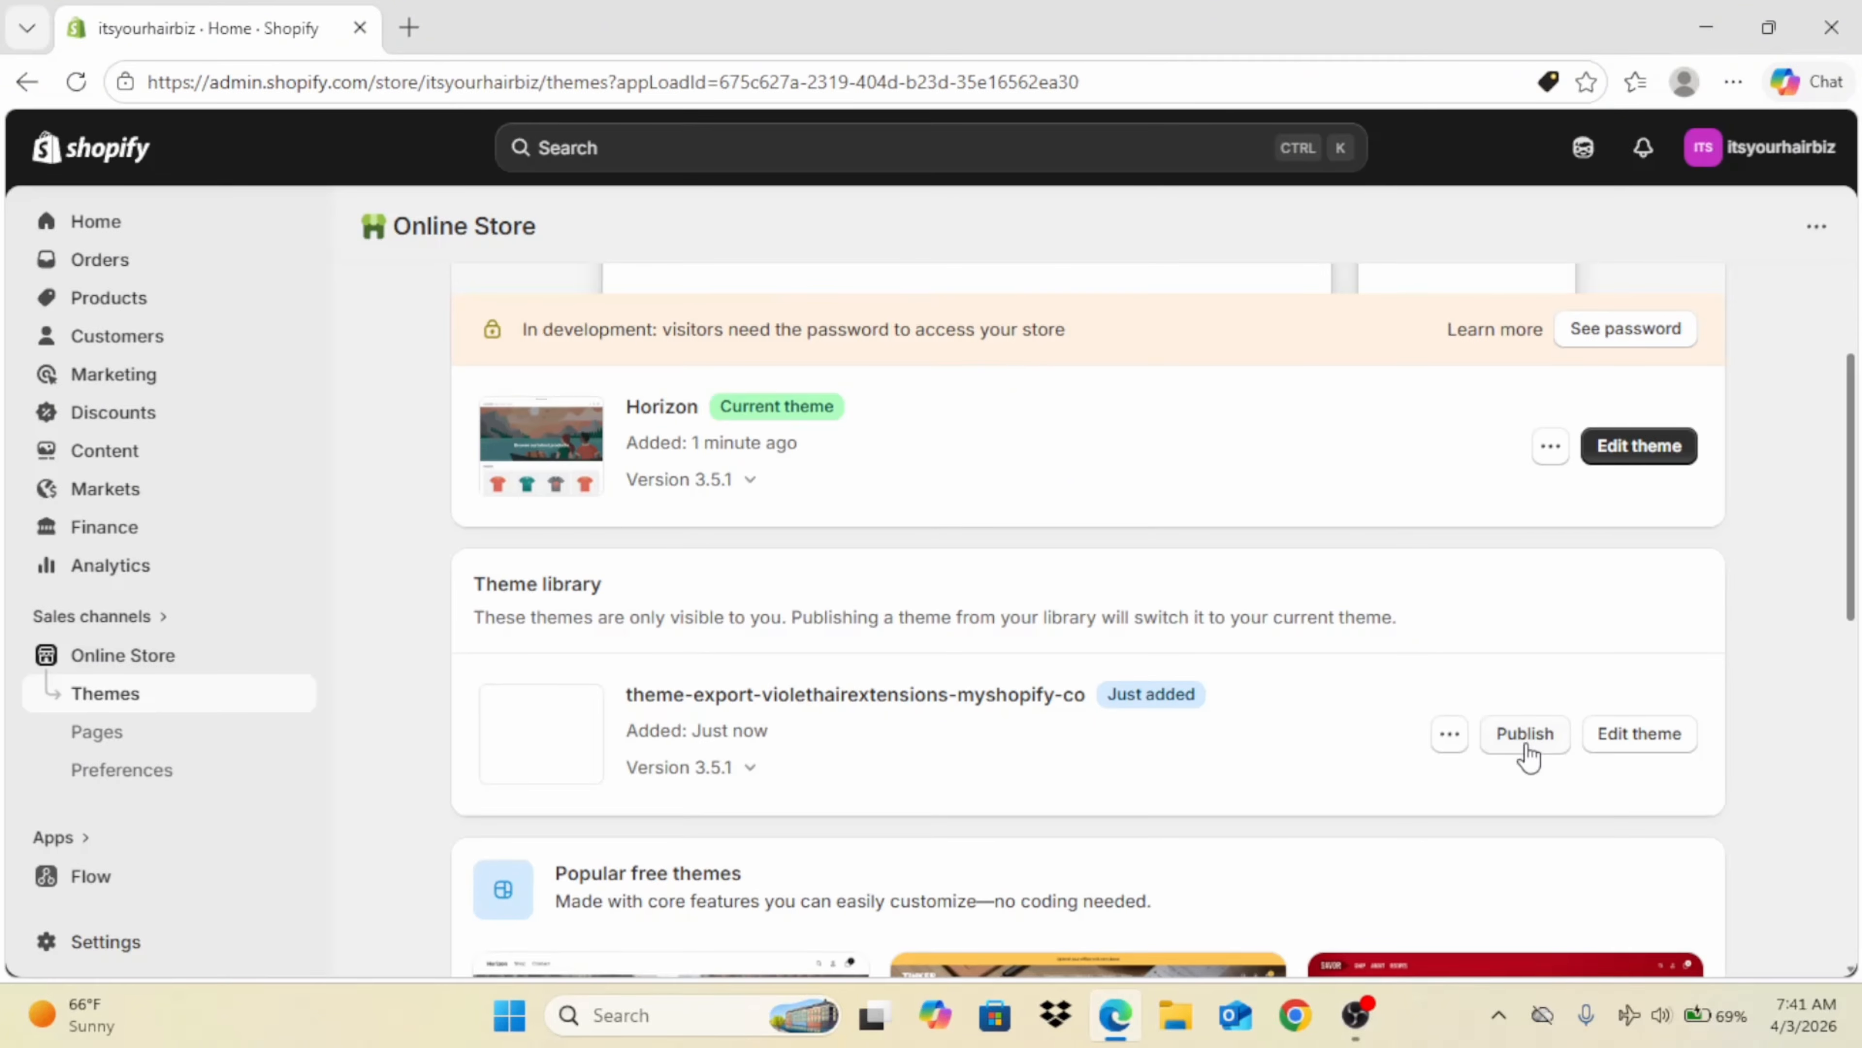
left_click(1526, 738)
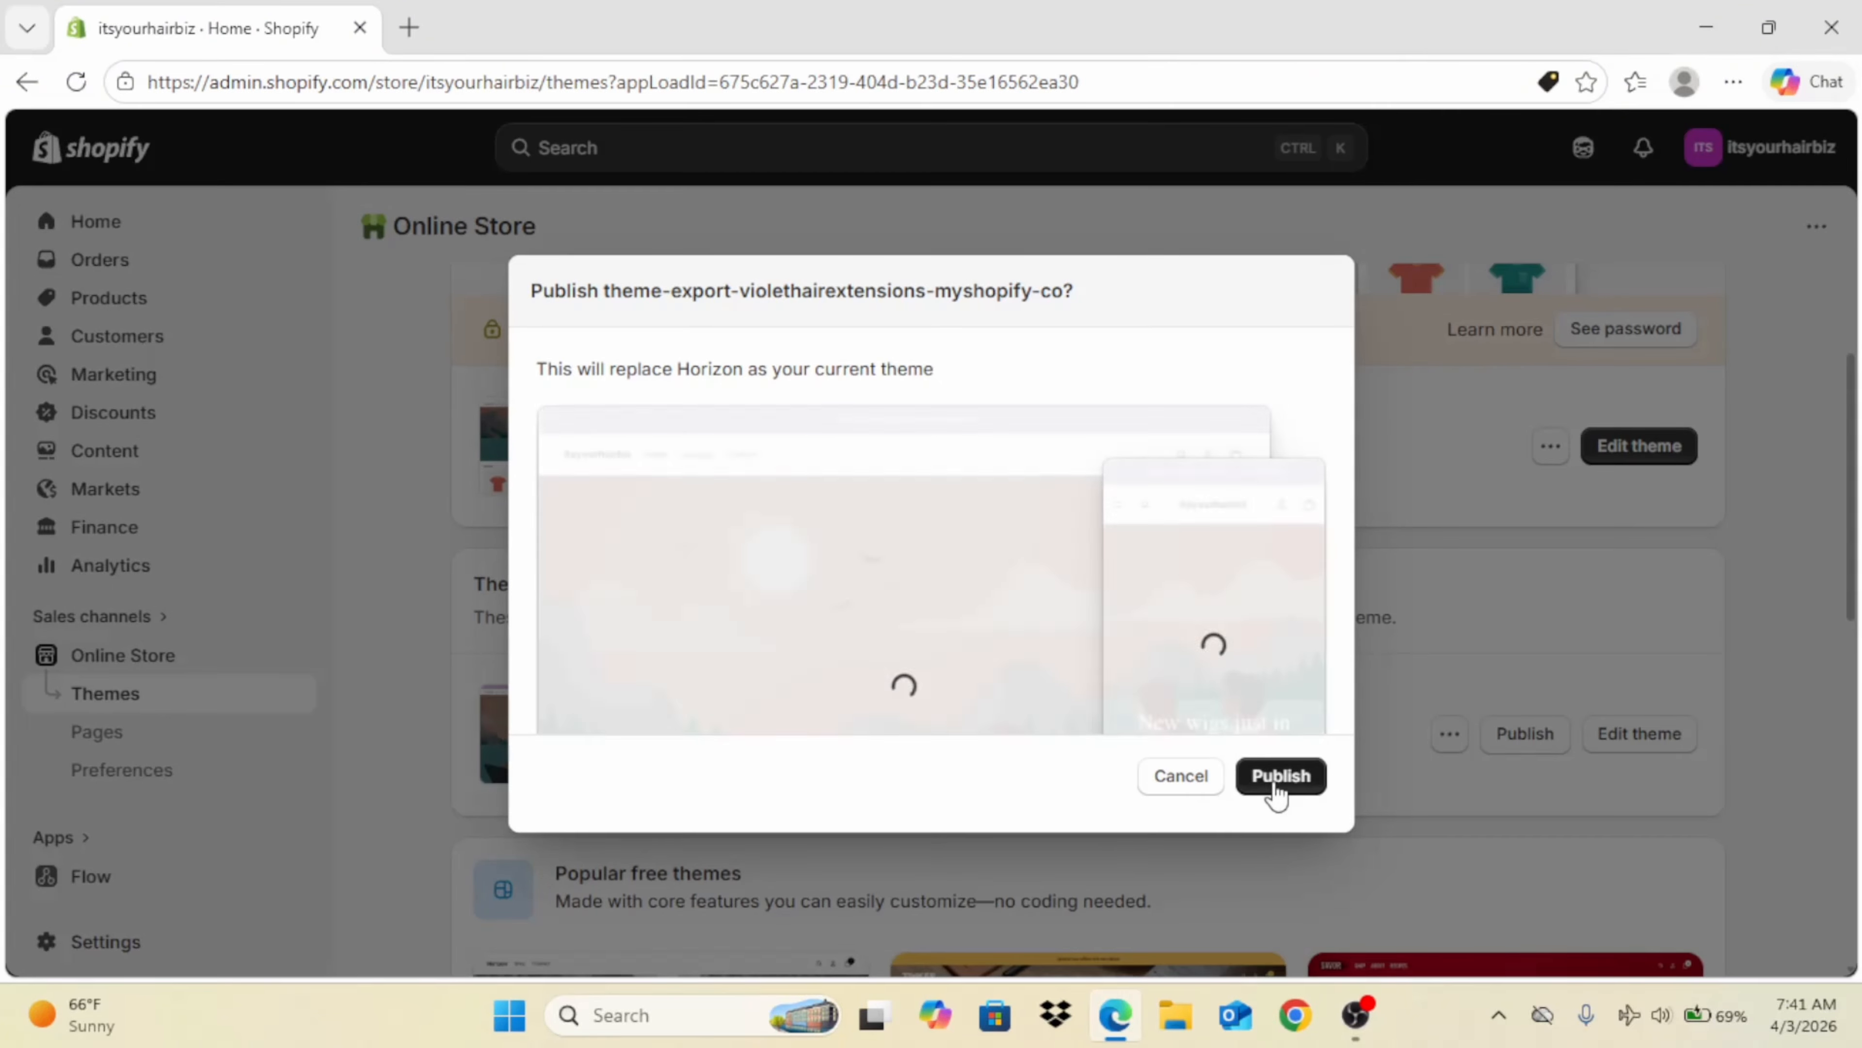
left_click(1276, 793)
Step: Edit the published theme in mobile preview and upload GRWGG.png as the Media 1 image of the Hero section
left_click(1658, 445)
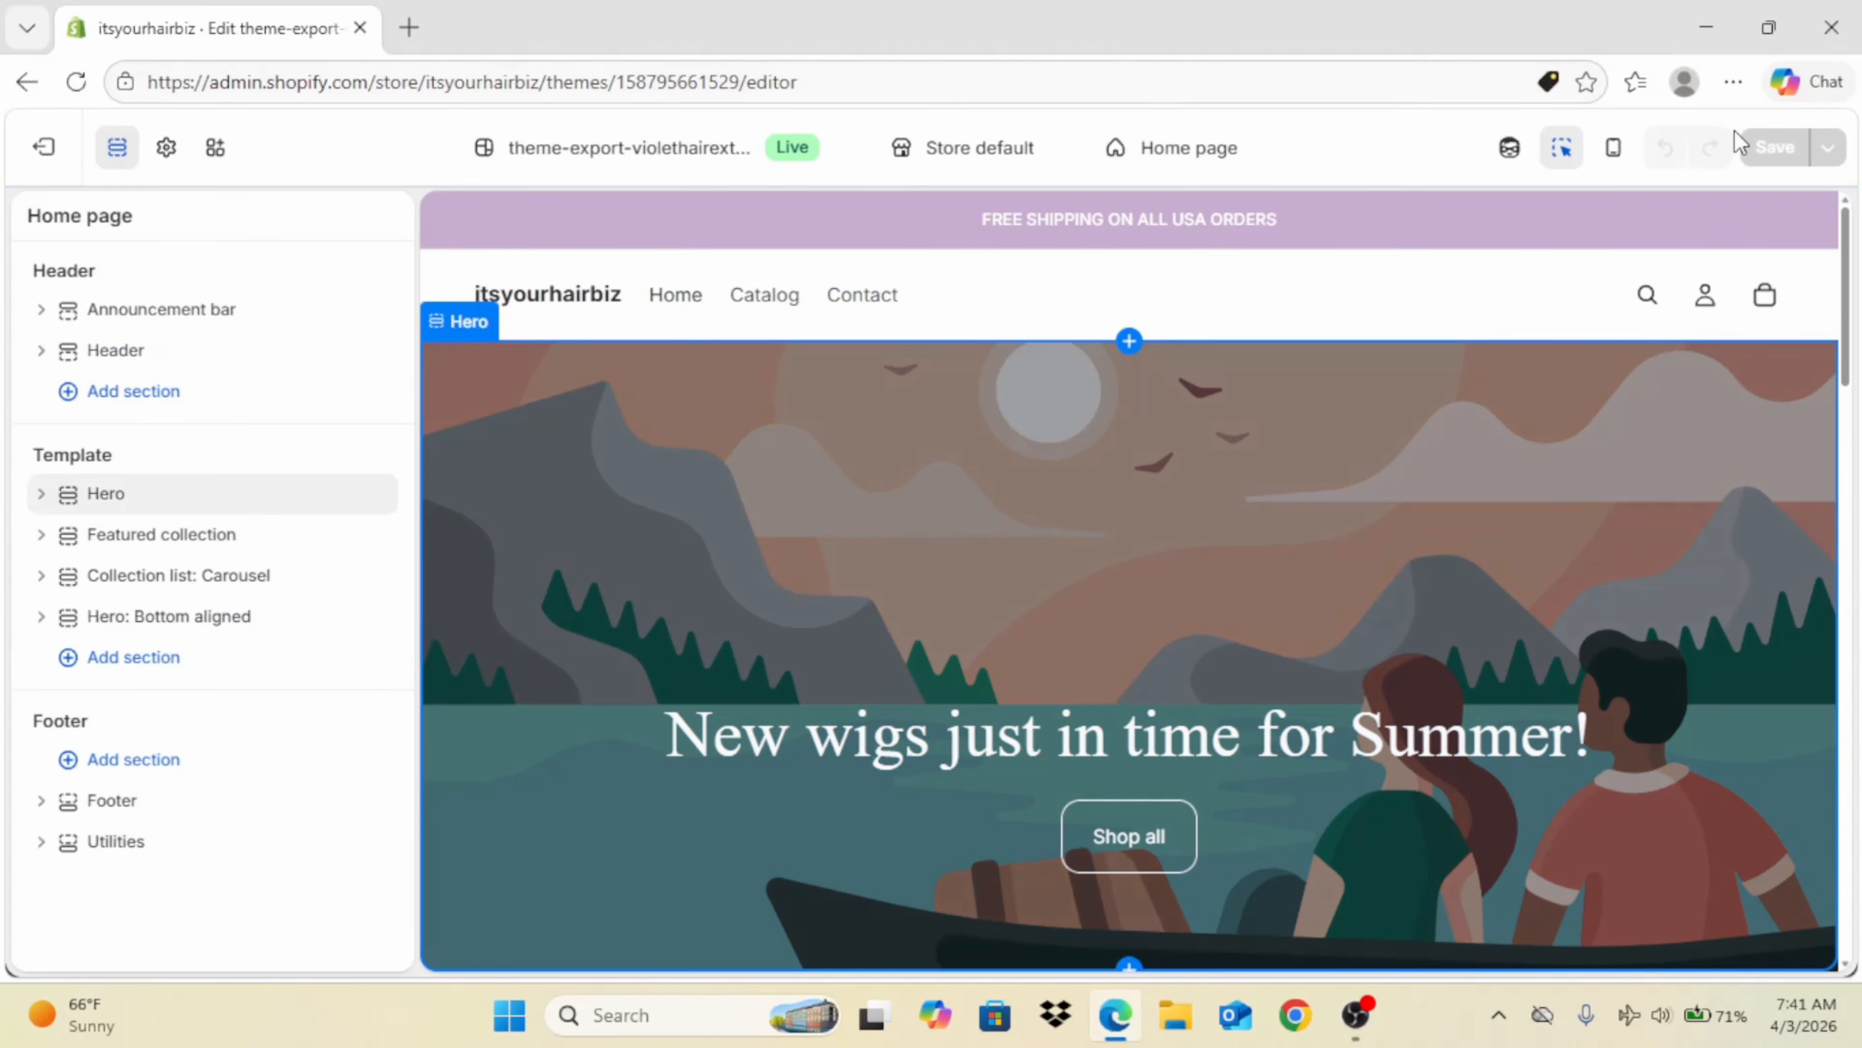
left_click(1611, 150)
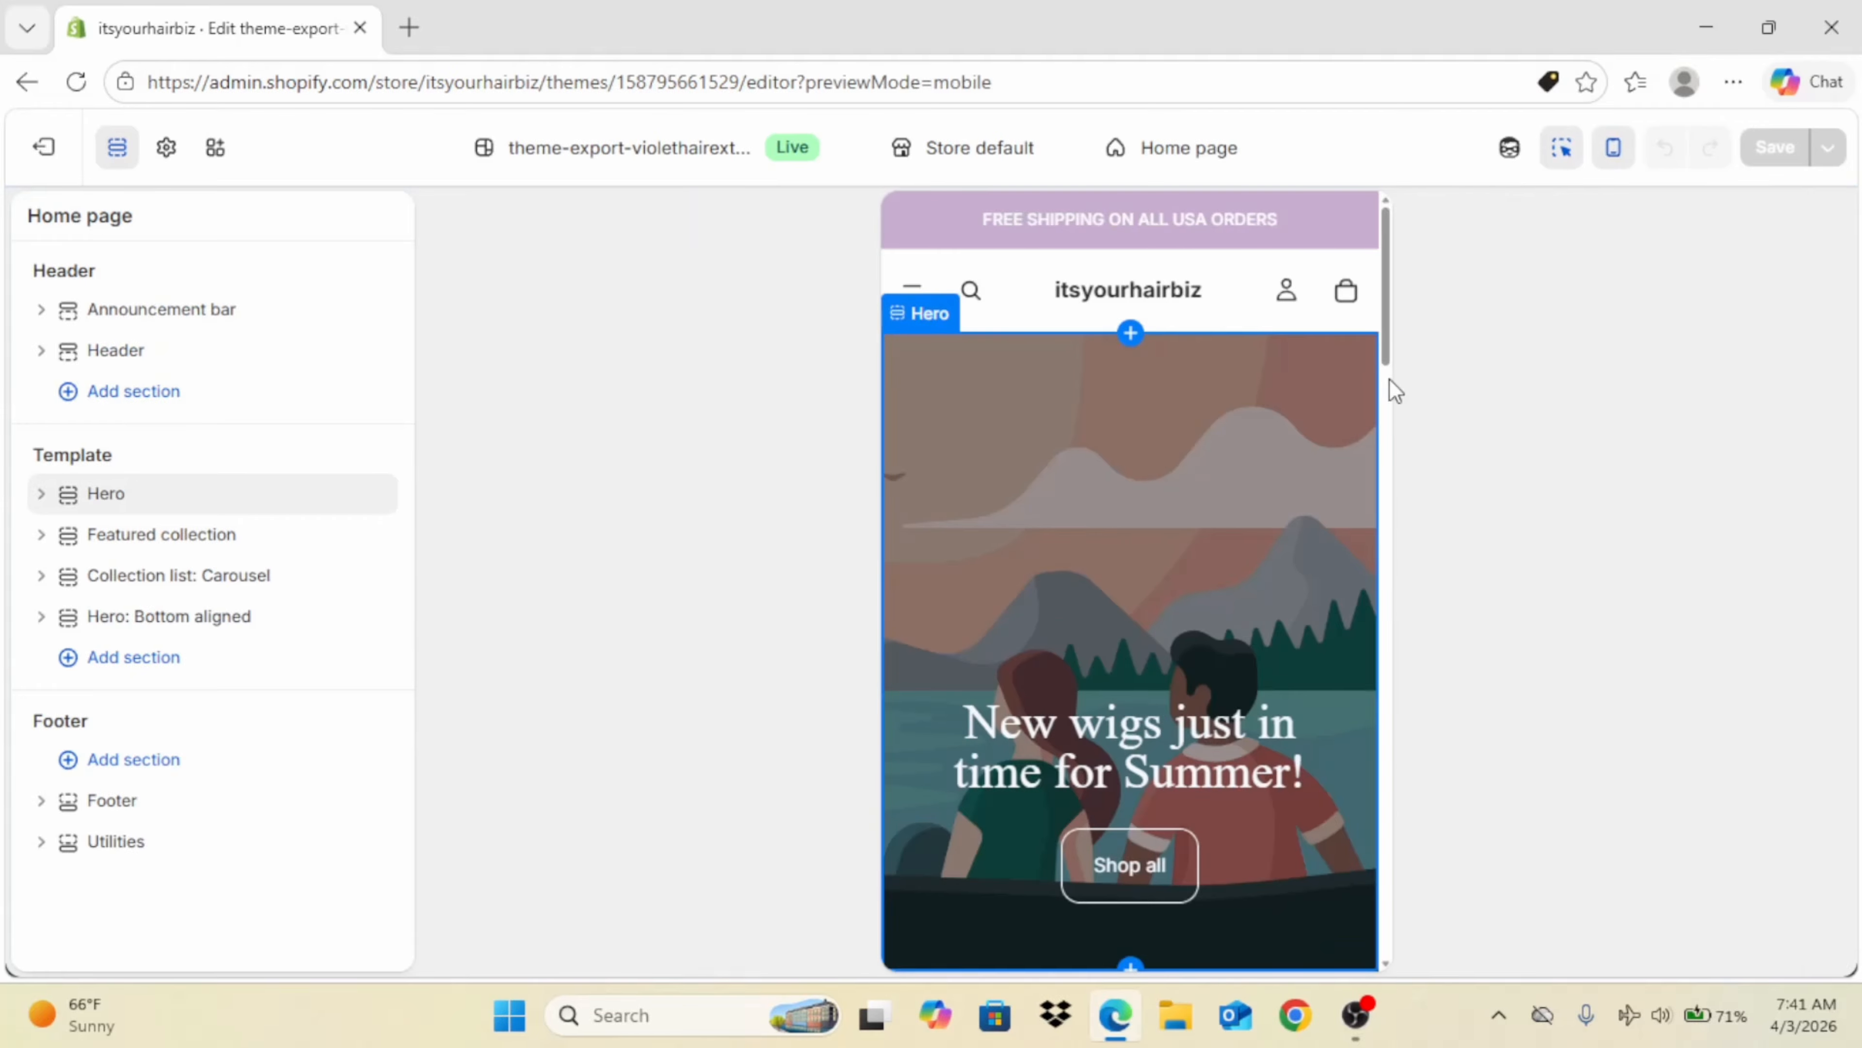
left_click(1096, 421)
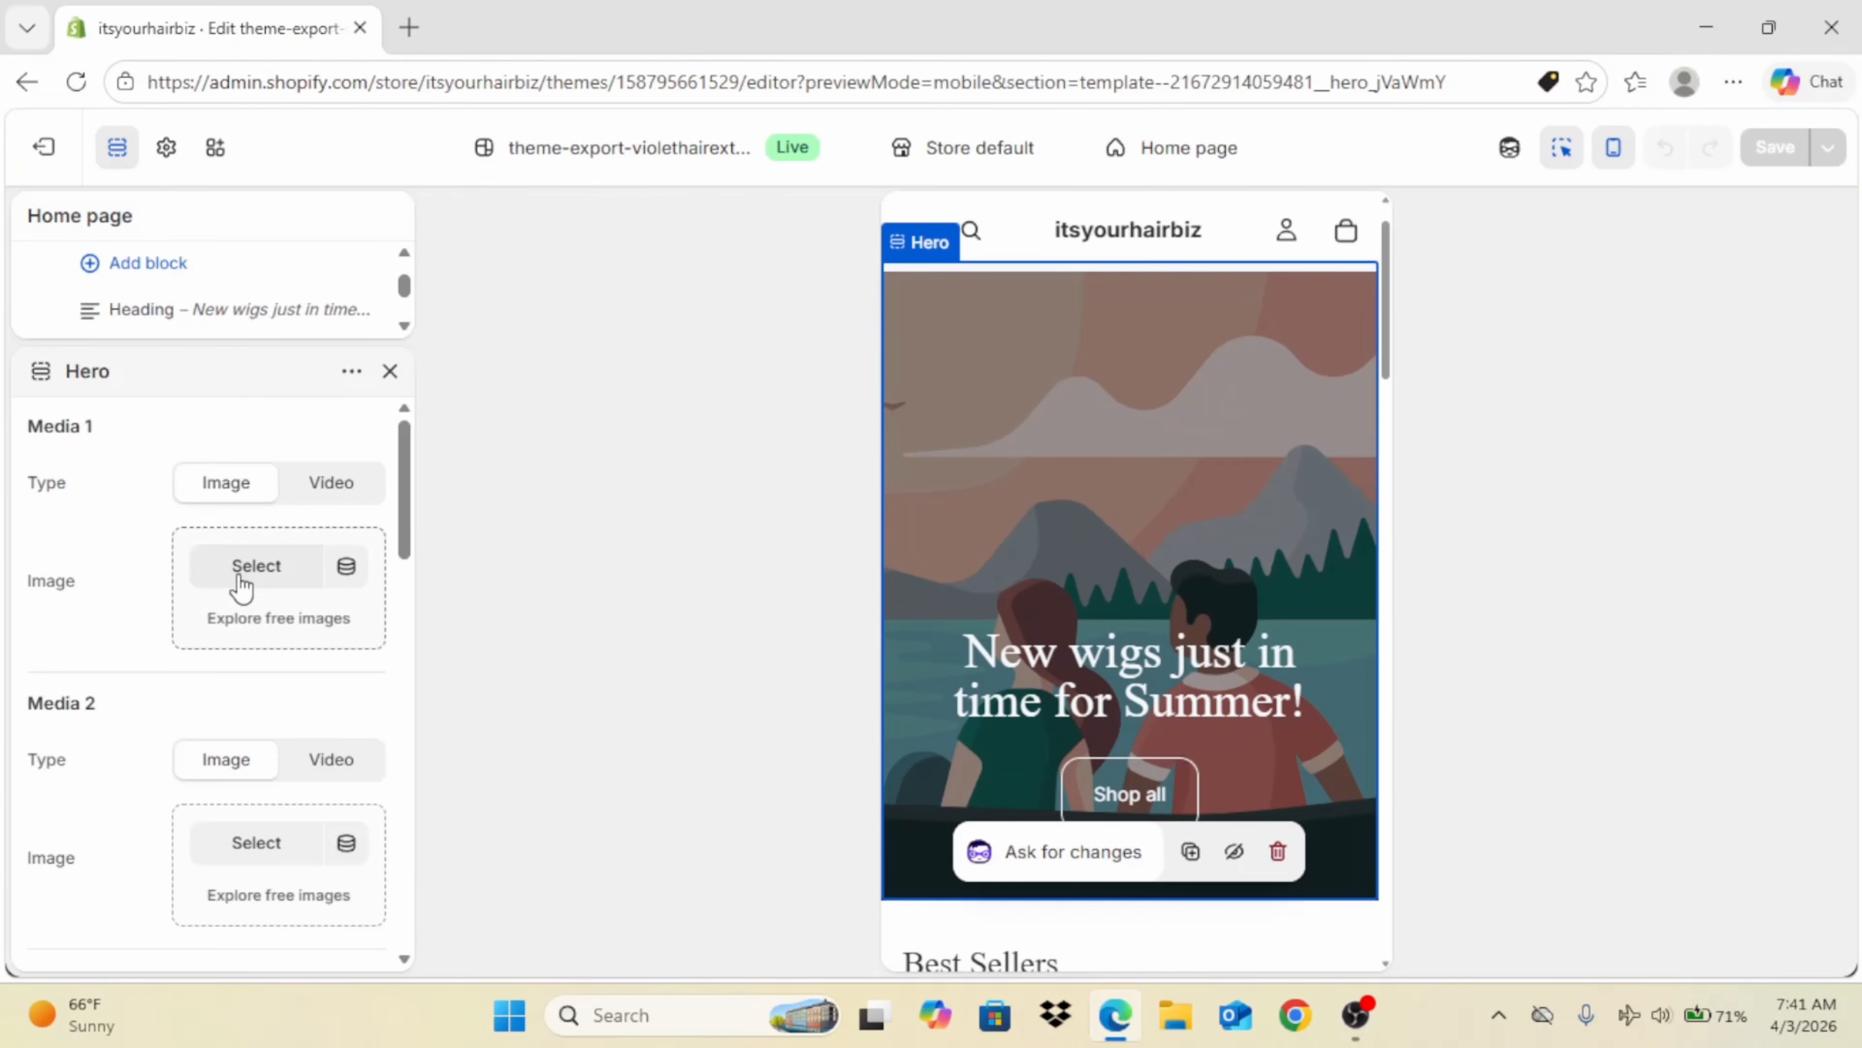
left_click(242, 579)
left_click(834, 705)
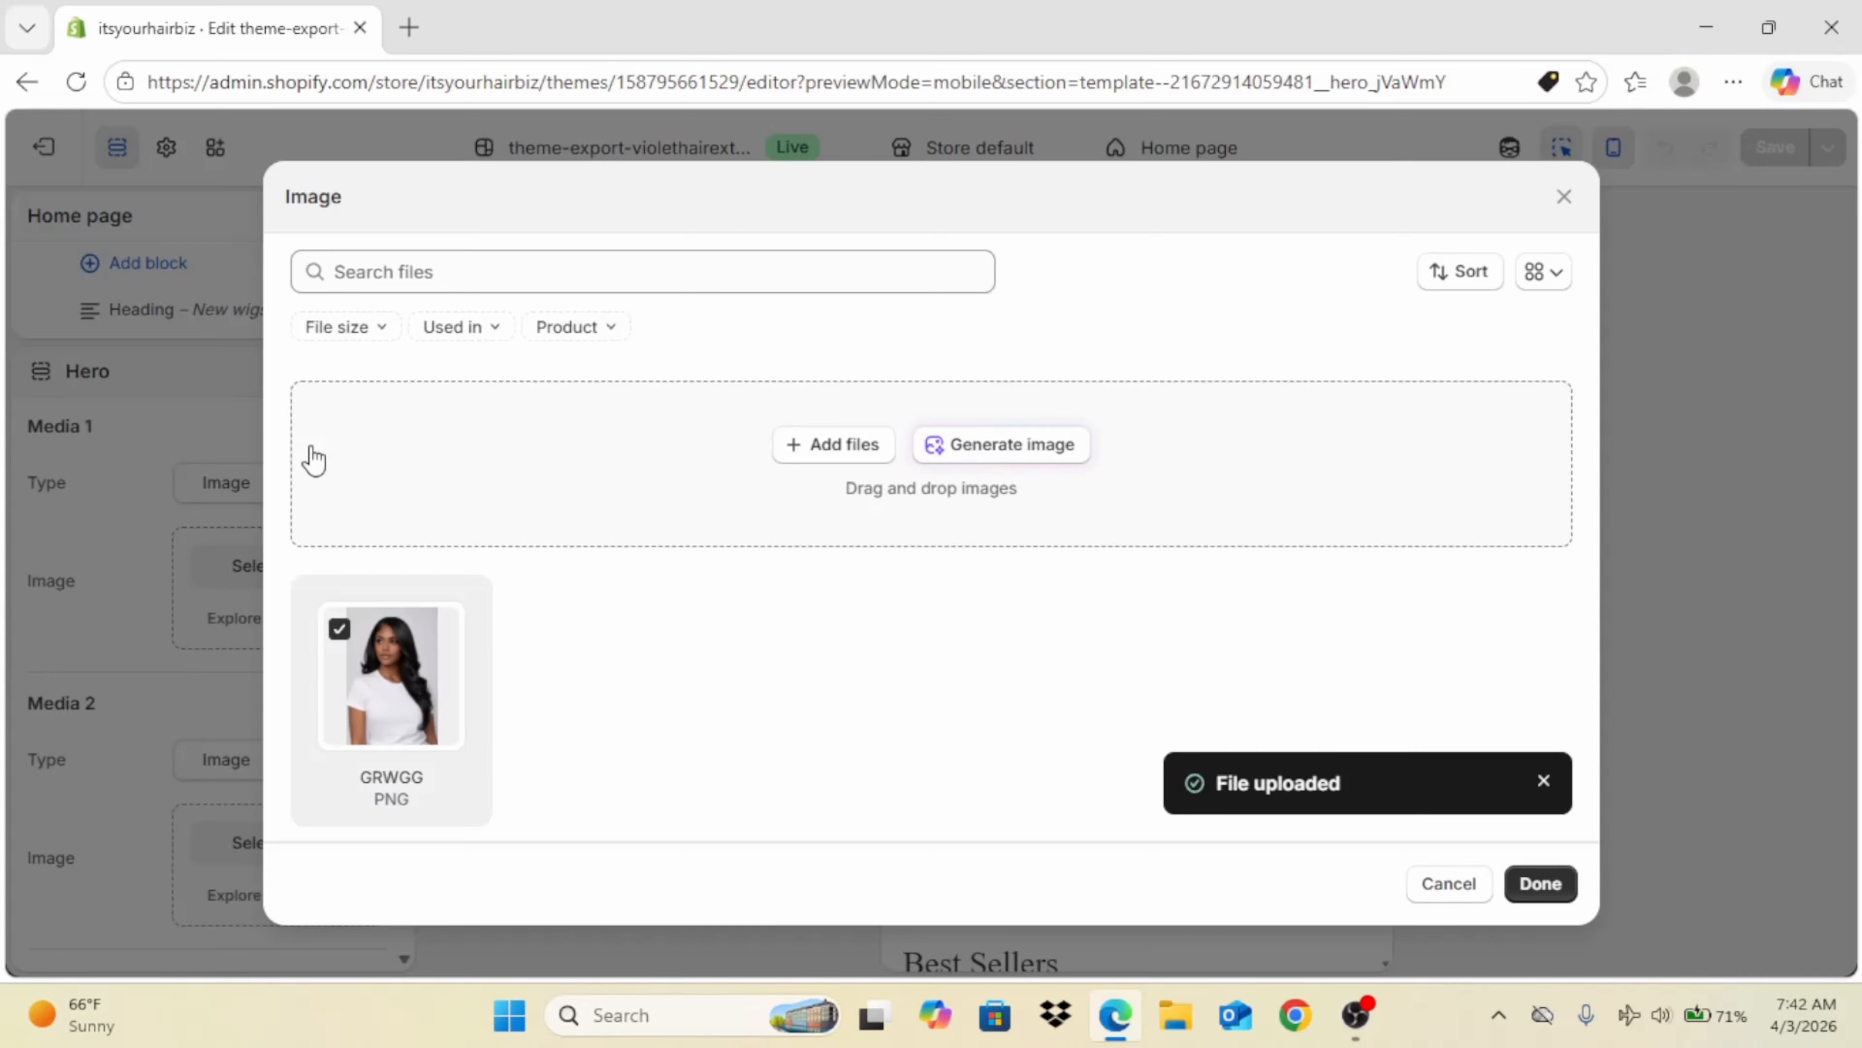
left_click(1540, 883)
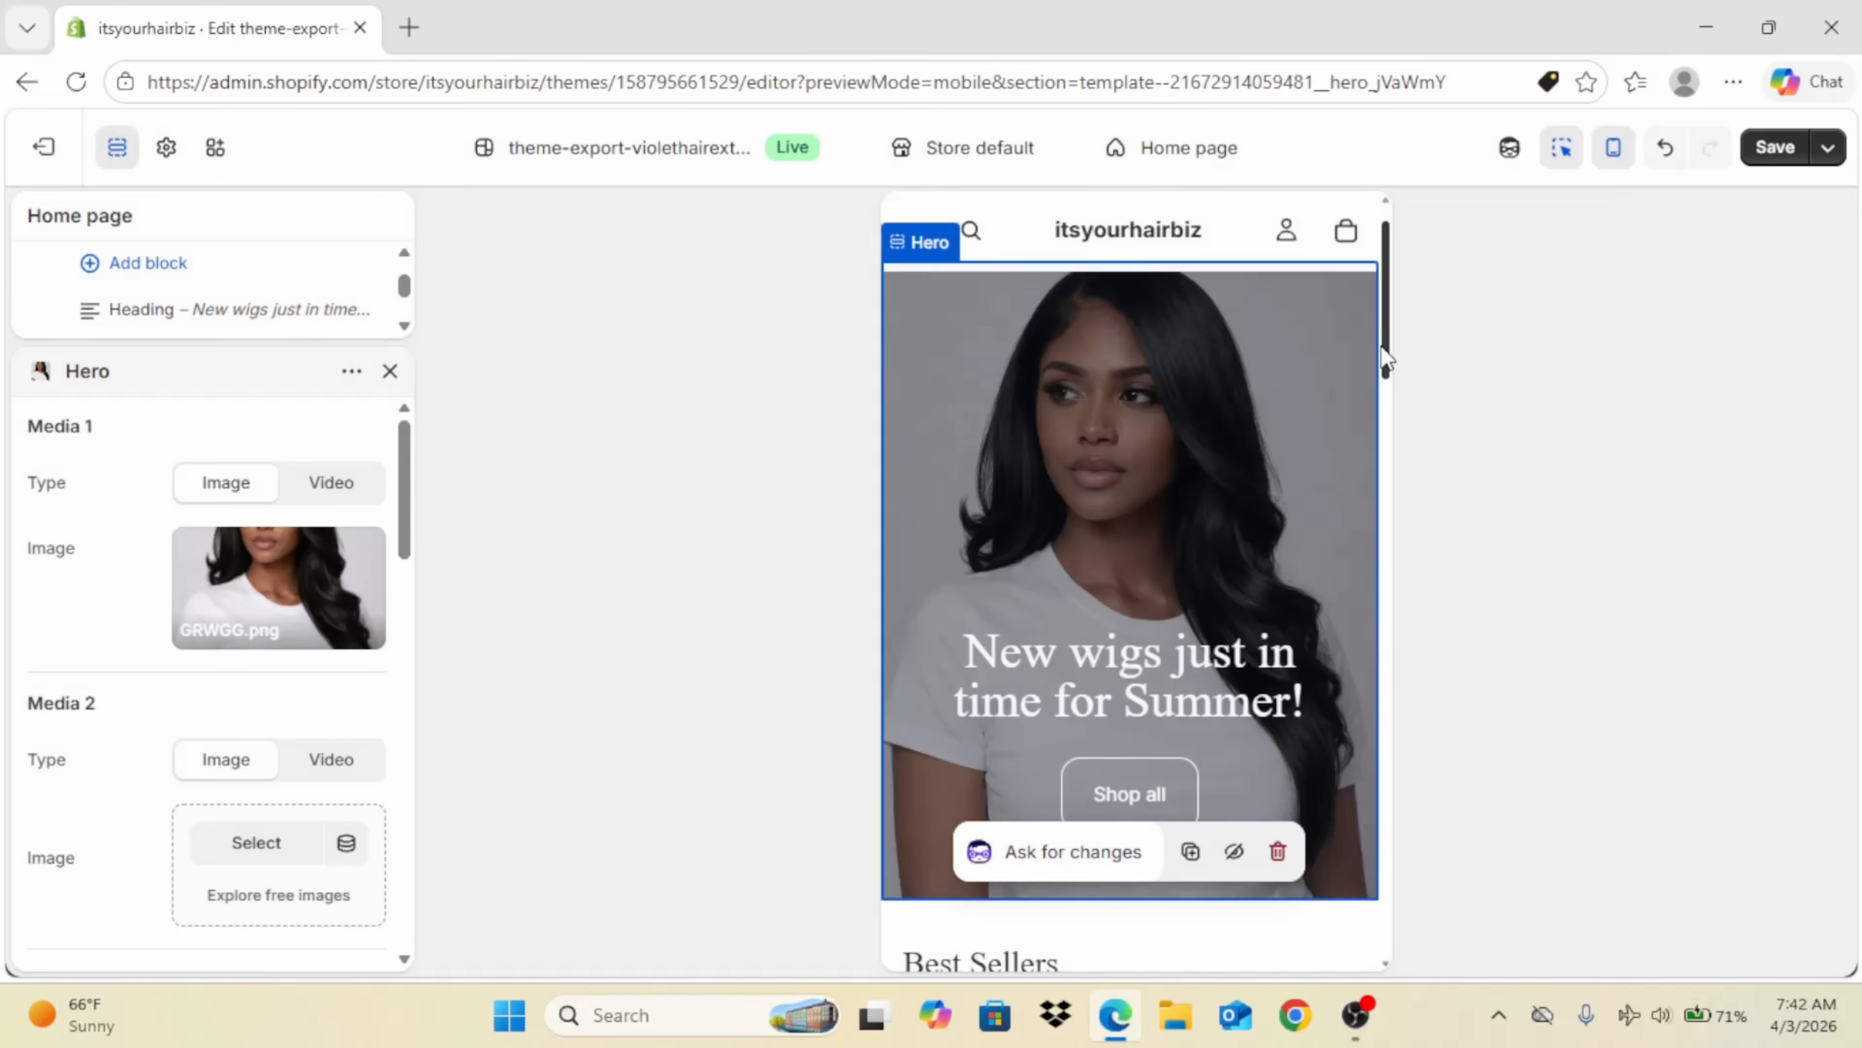
Step: Upload G.png as the Media 1 image of the Hero: Bottom aligned section
left_click_drag(1388, 351, 1339, 906)
left_click(1259, 560)
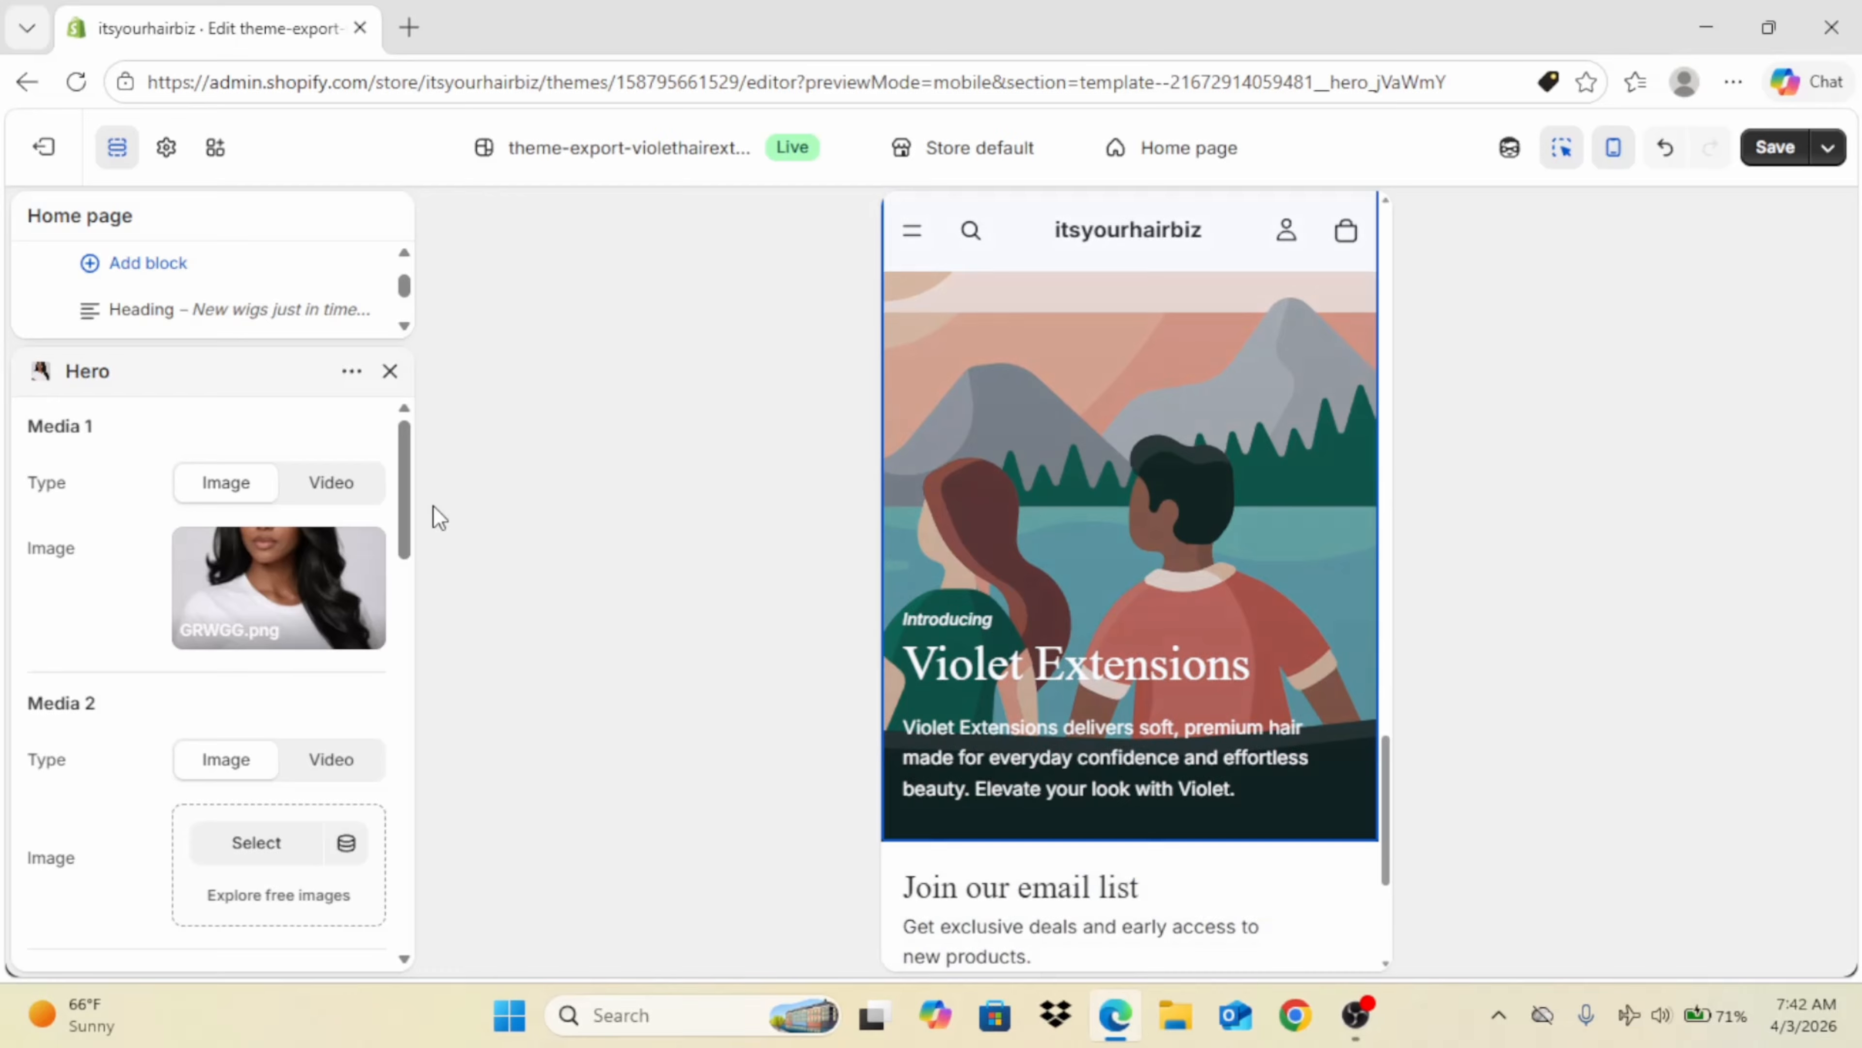
left_click(235, 565)
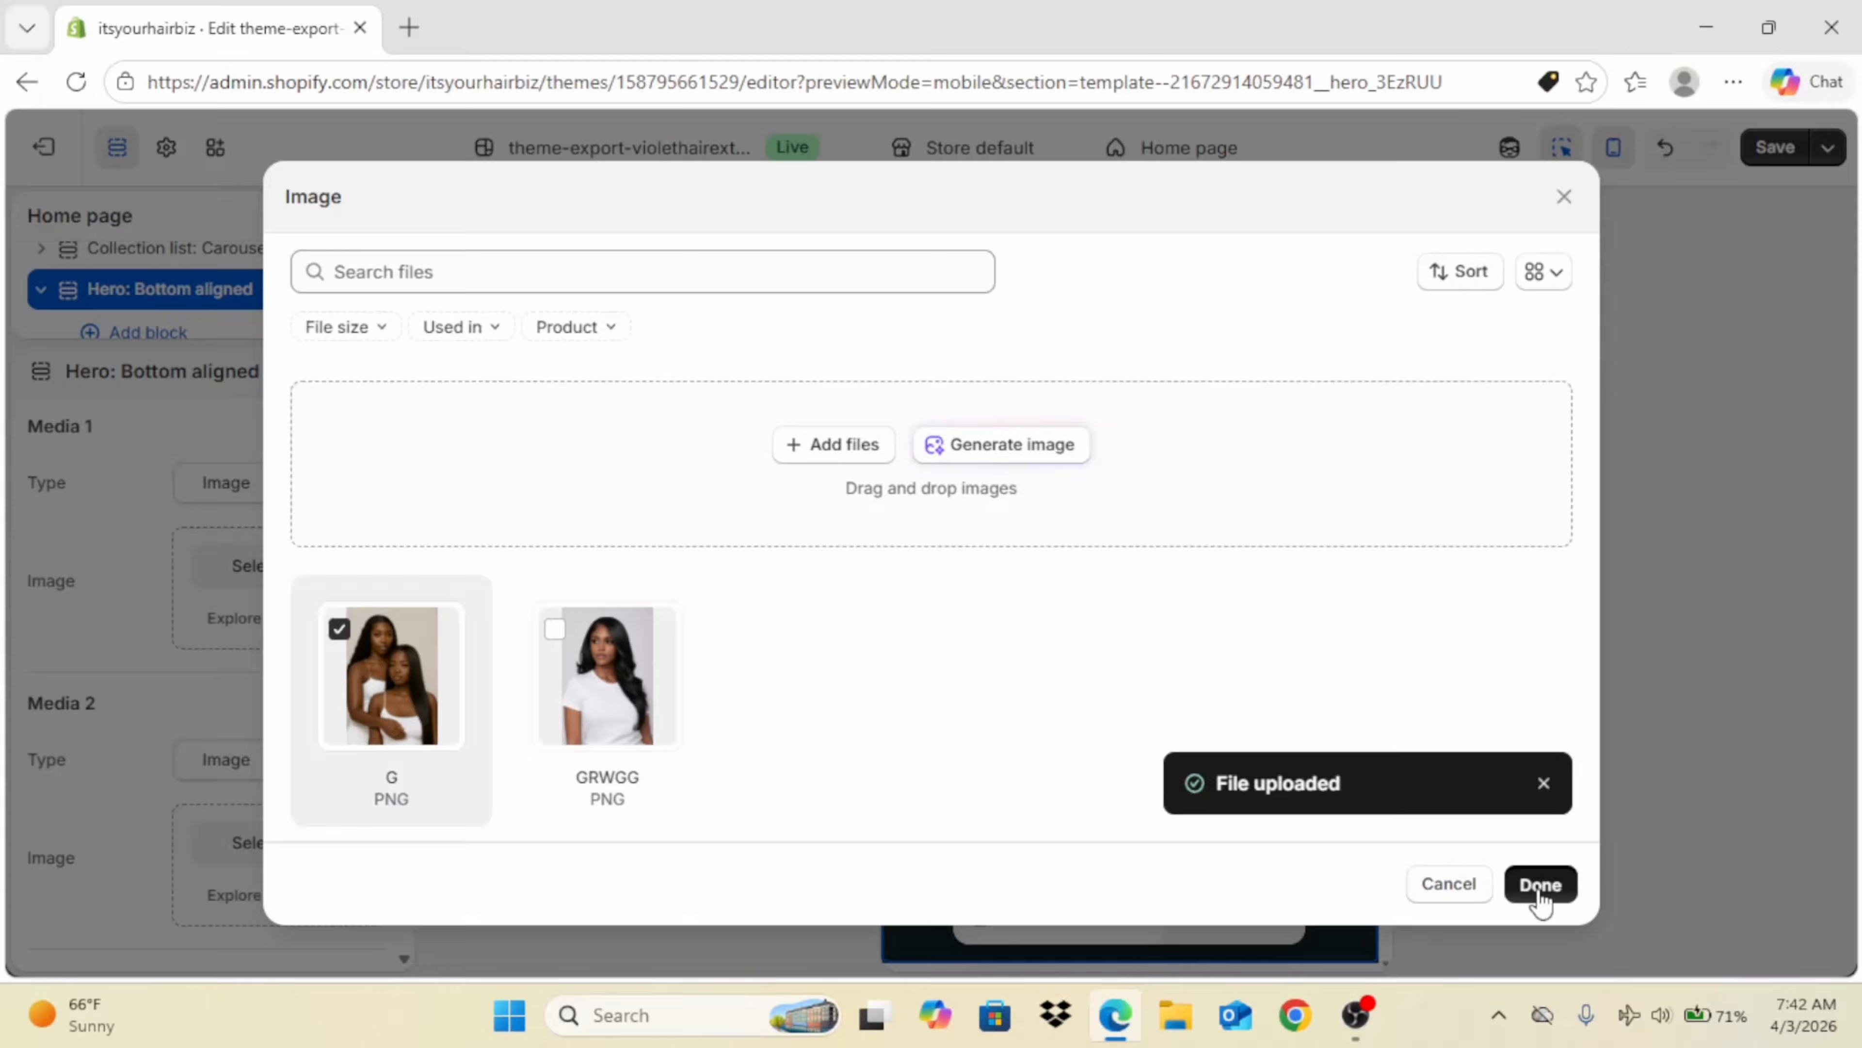
left_click(1540, 885)
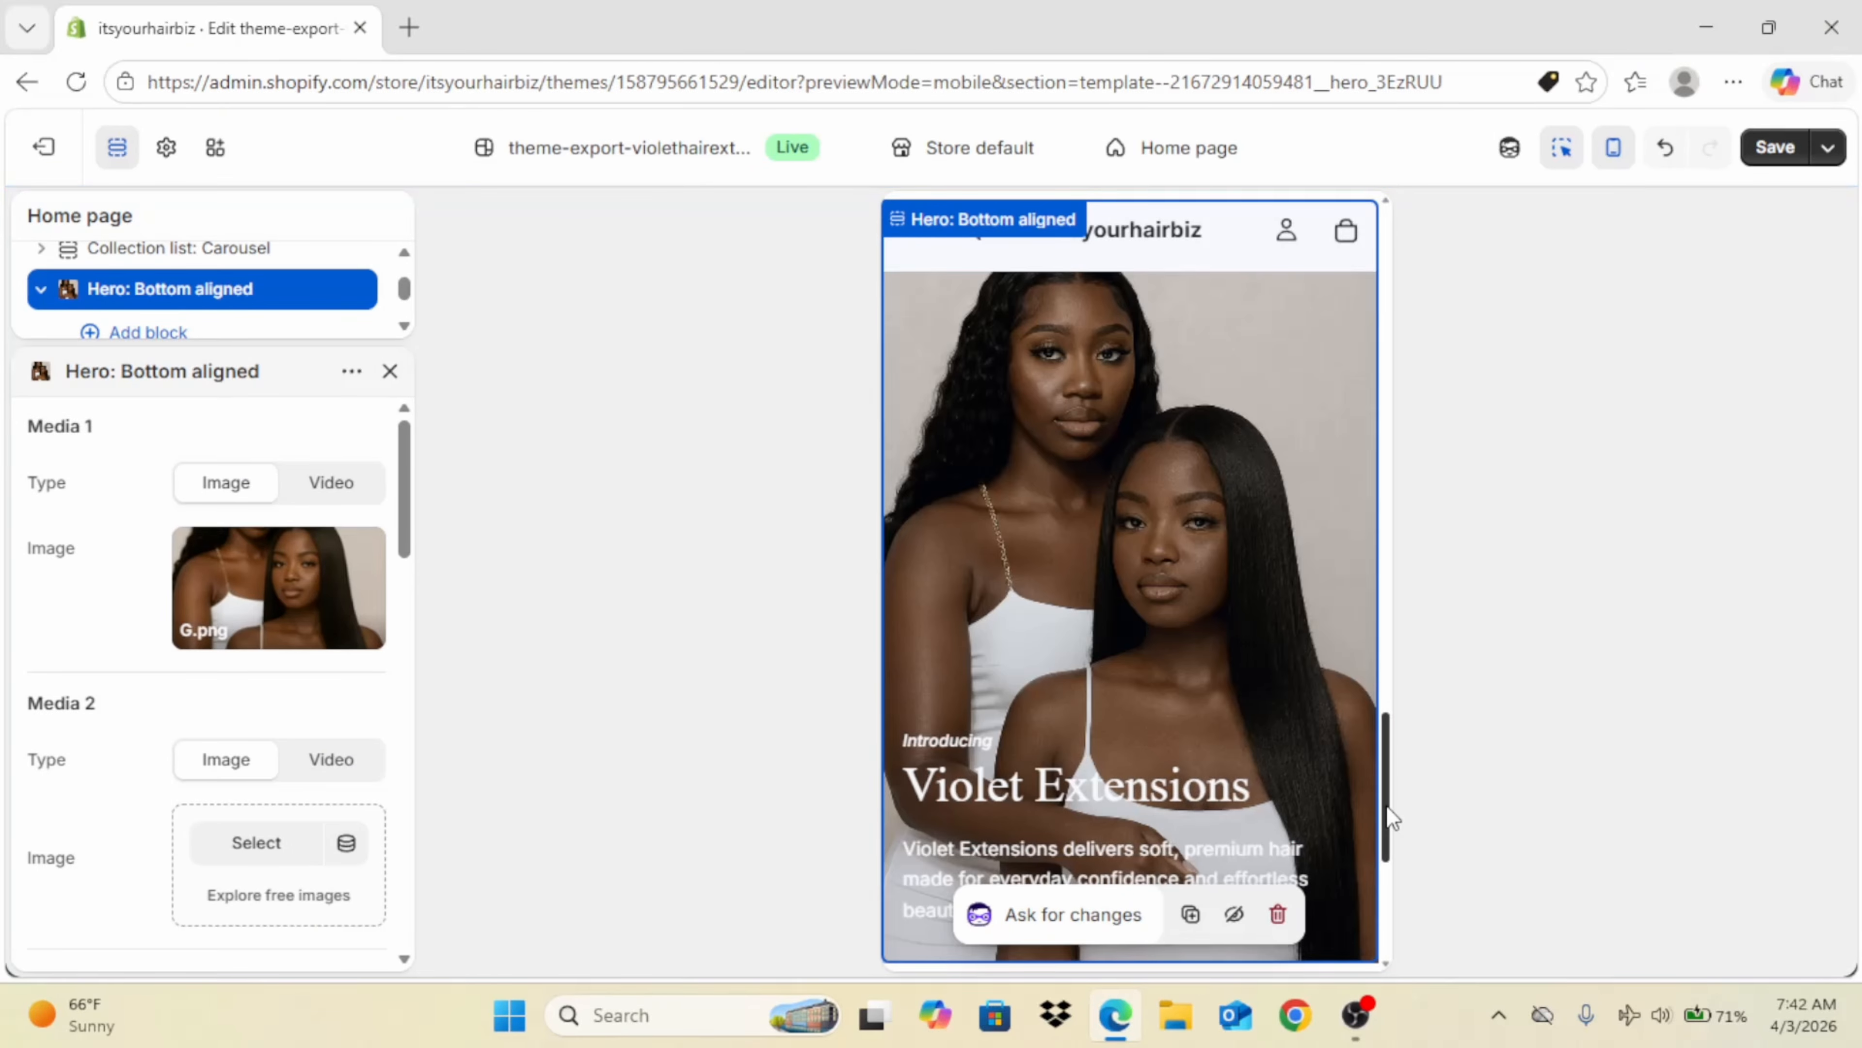
Step: Save the home page changes and exit the theme editor
left_click_drag(1388, 815, 1399, 286)
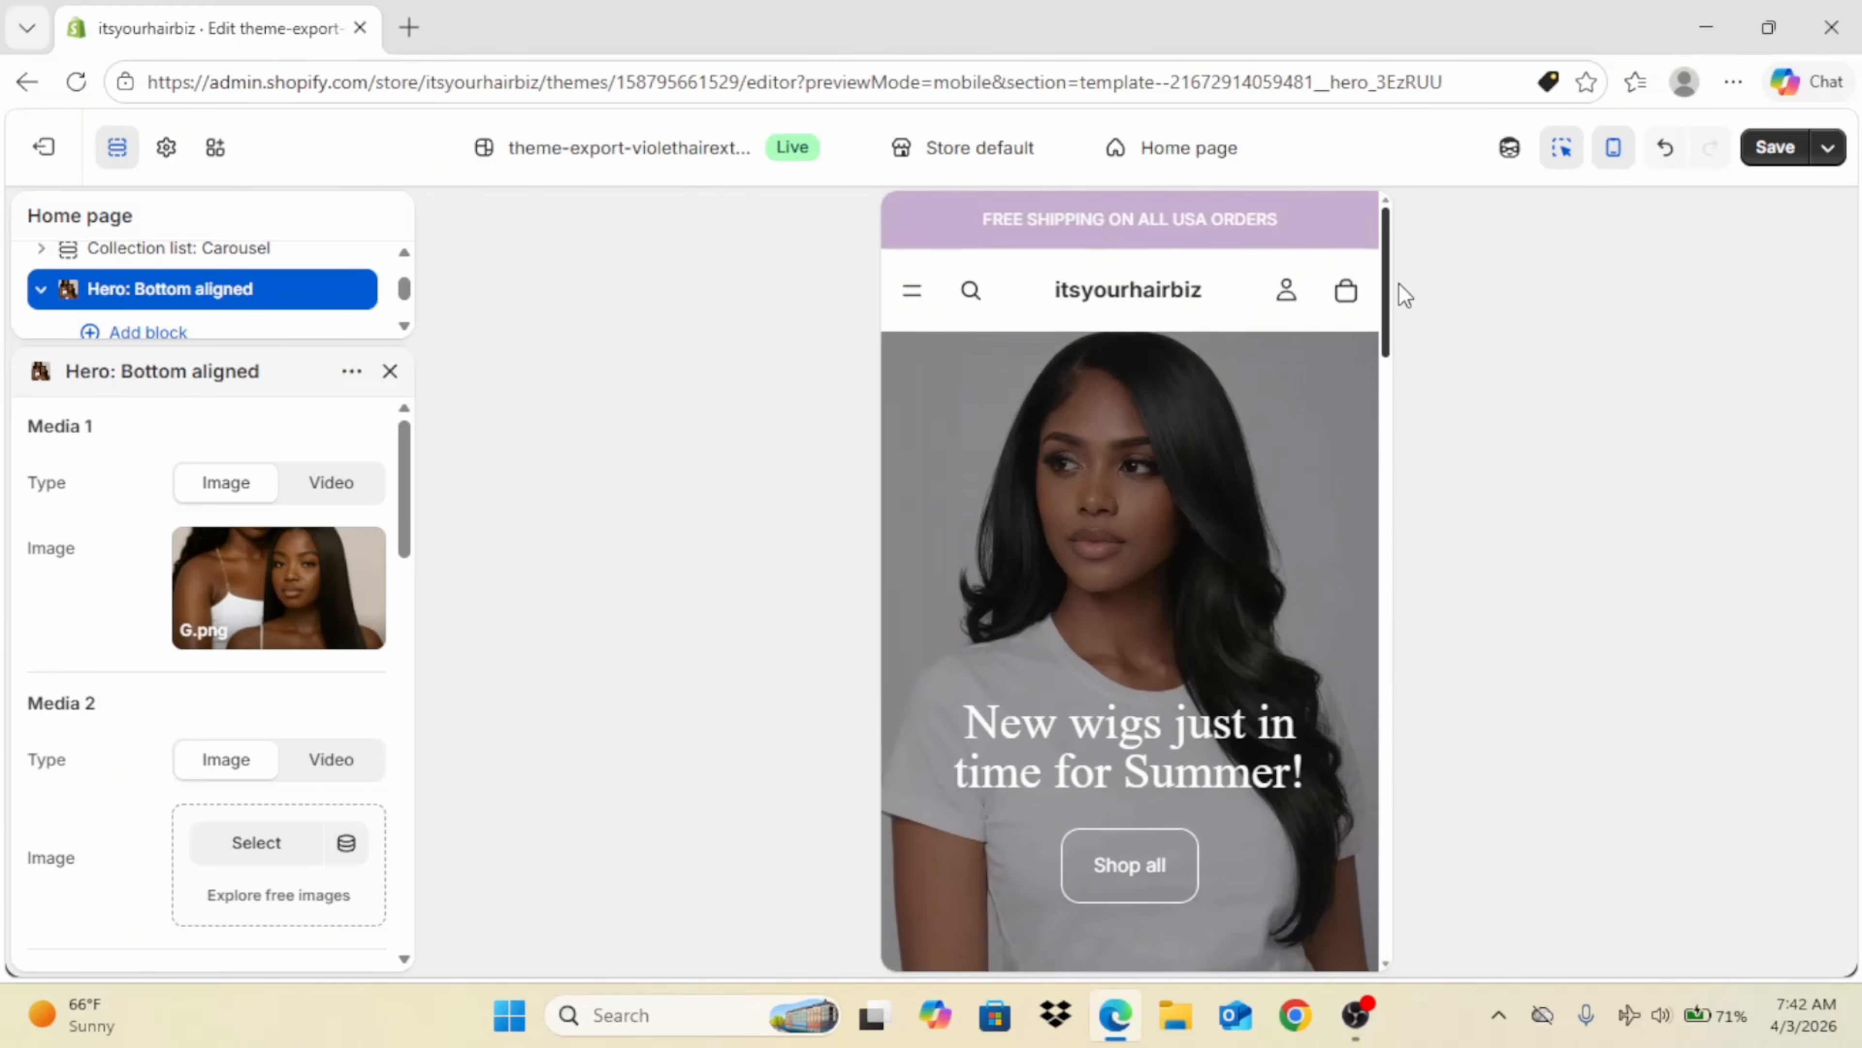
left_click(1773, 149)
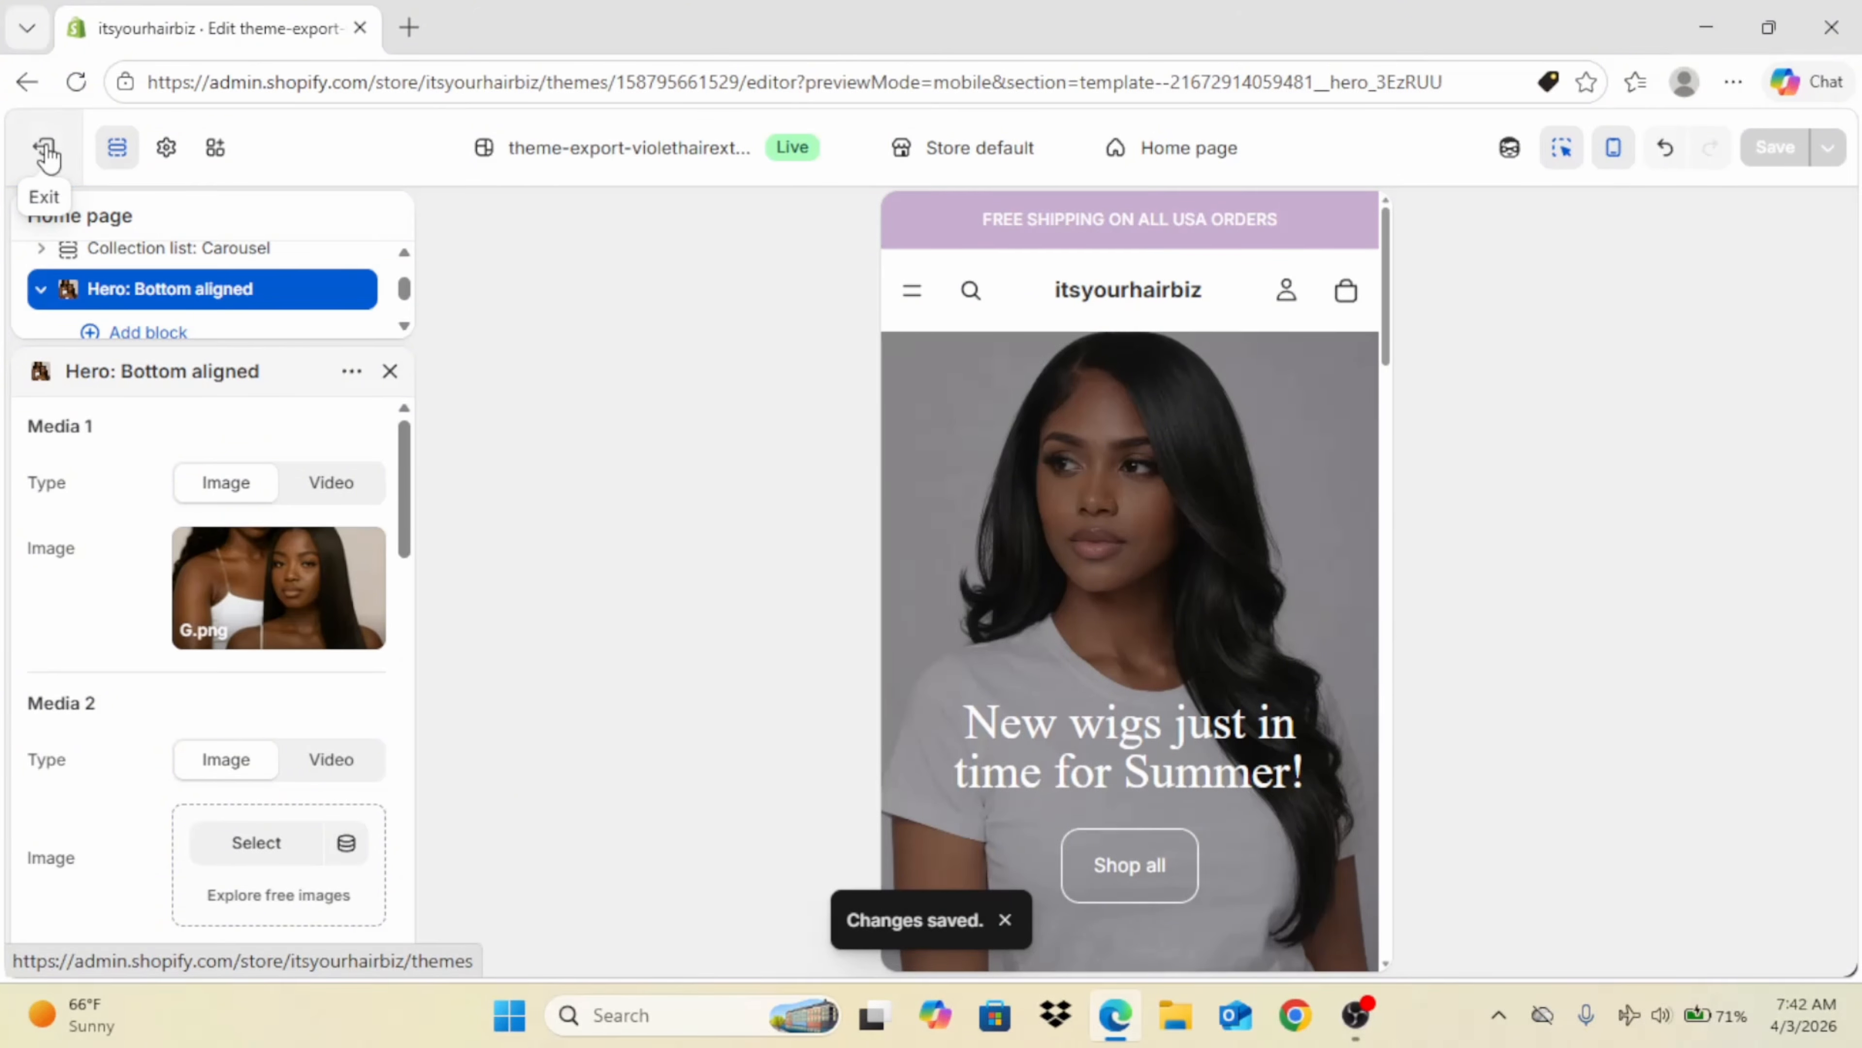
left_click(46, 154)
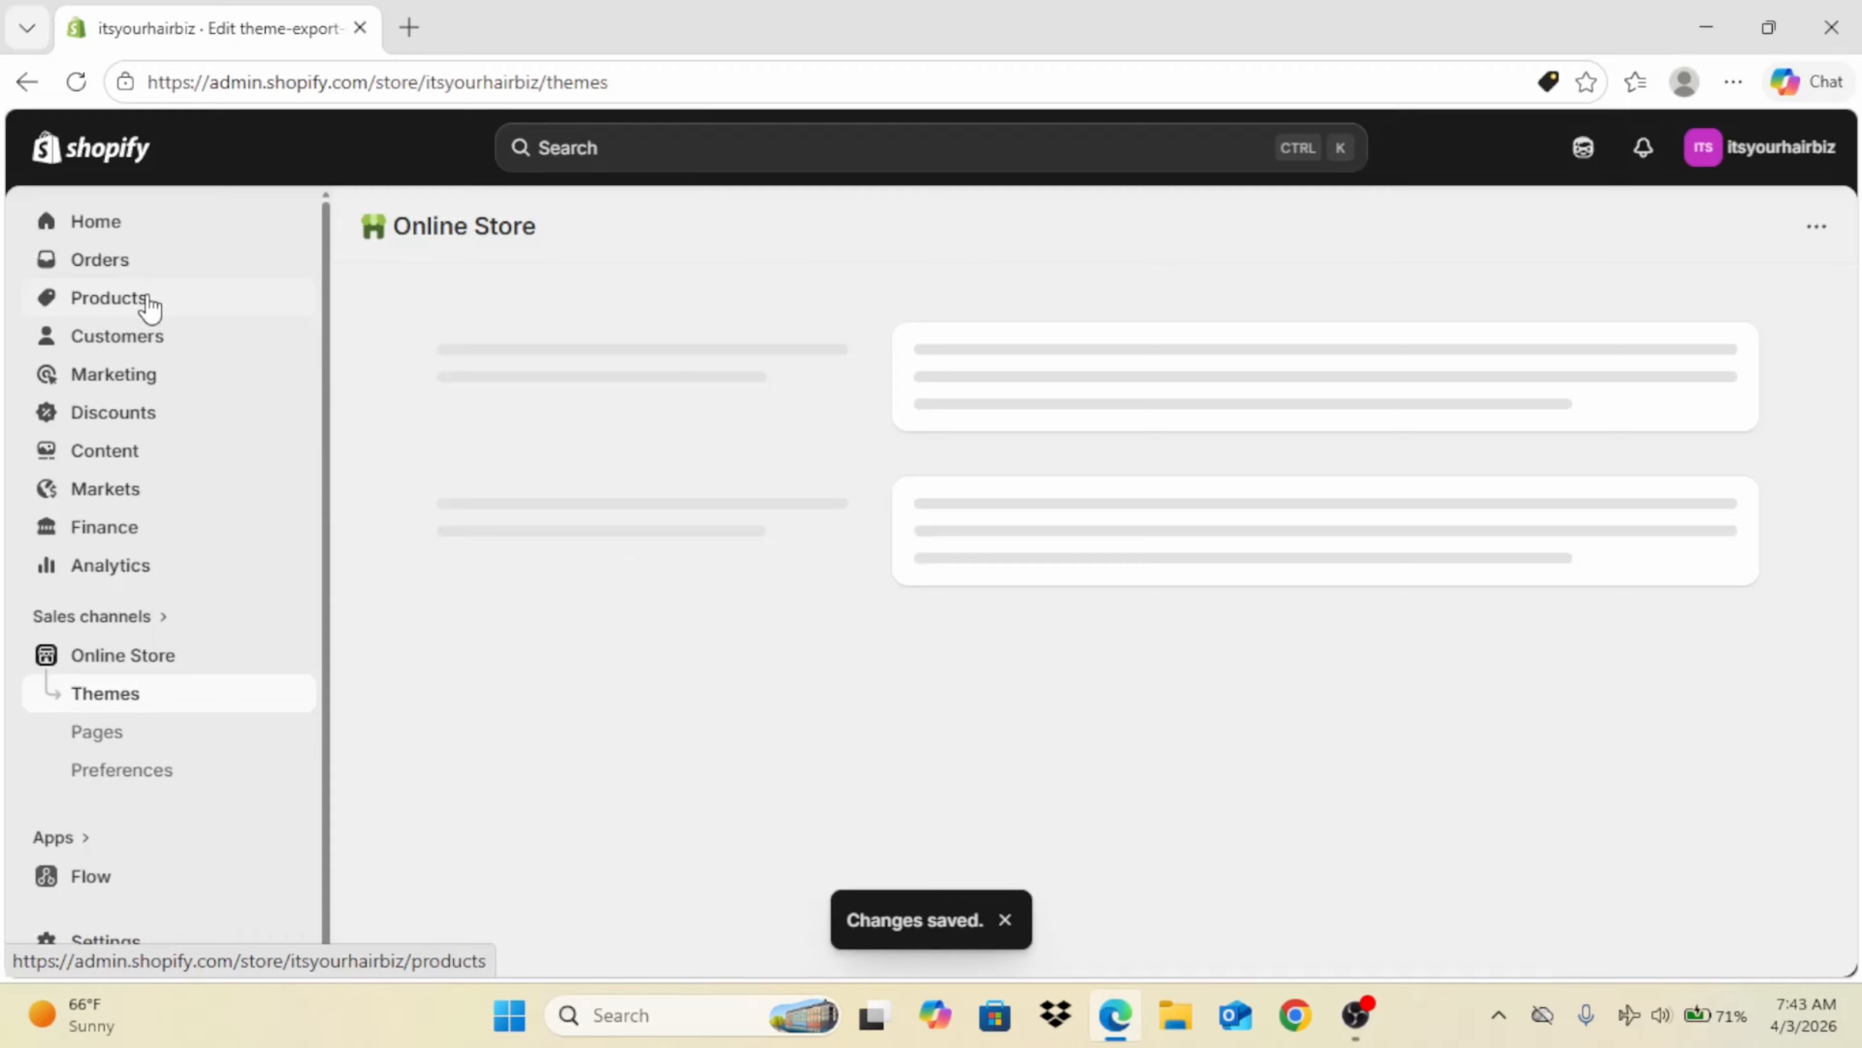
Step: Create and save a product titled Straight Bundles with its straight hair photo and a price of $17
left_click(109, 298)
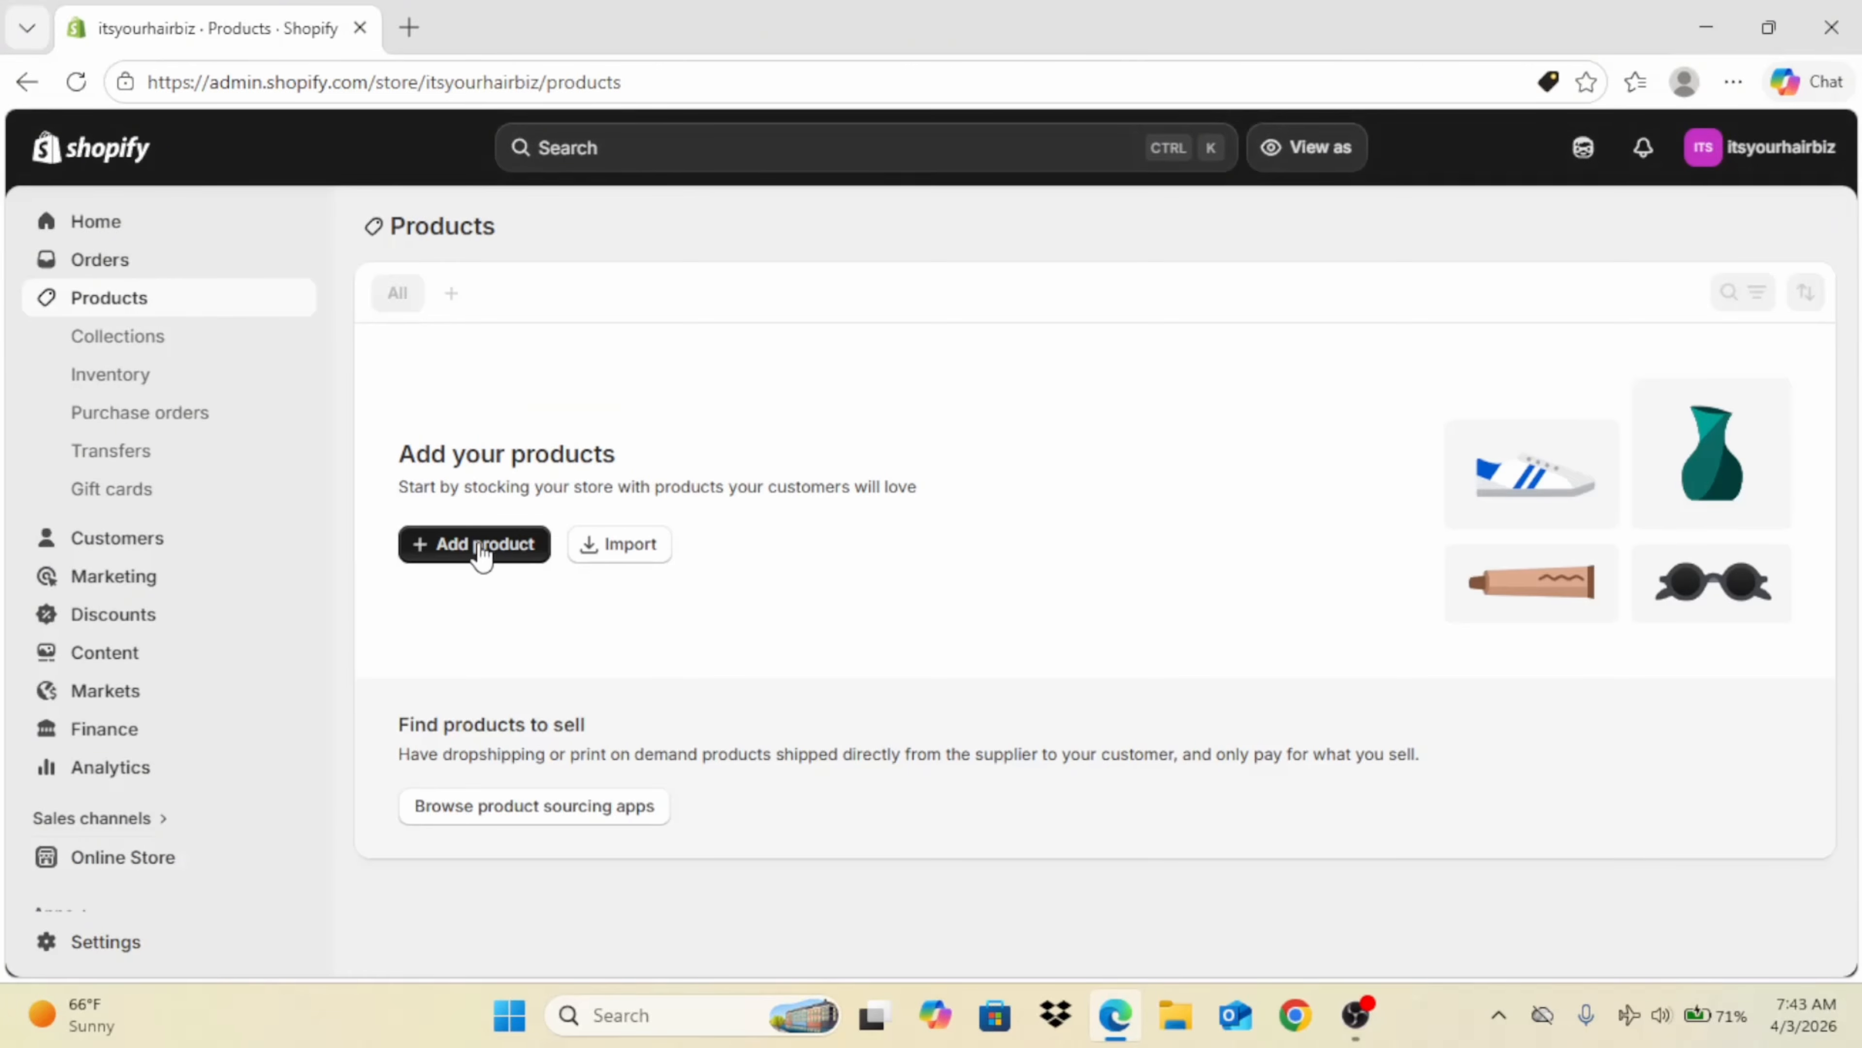
left_click(473, 550)
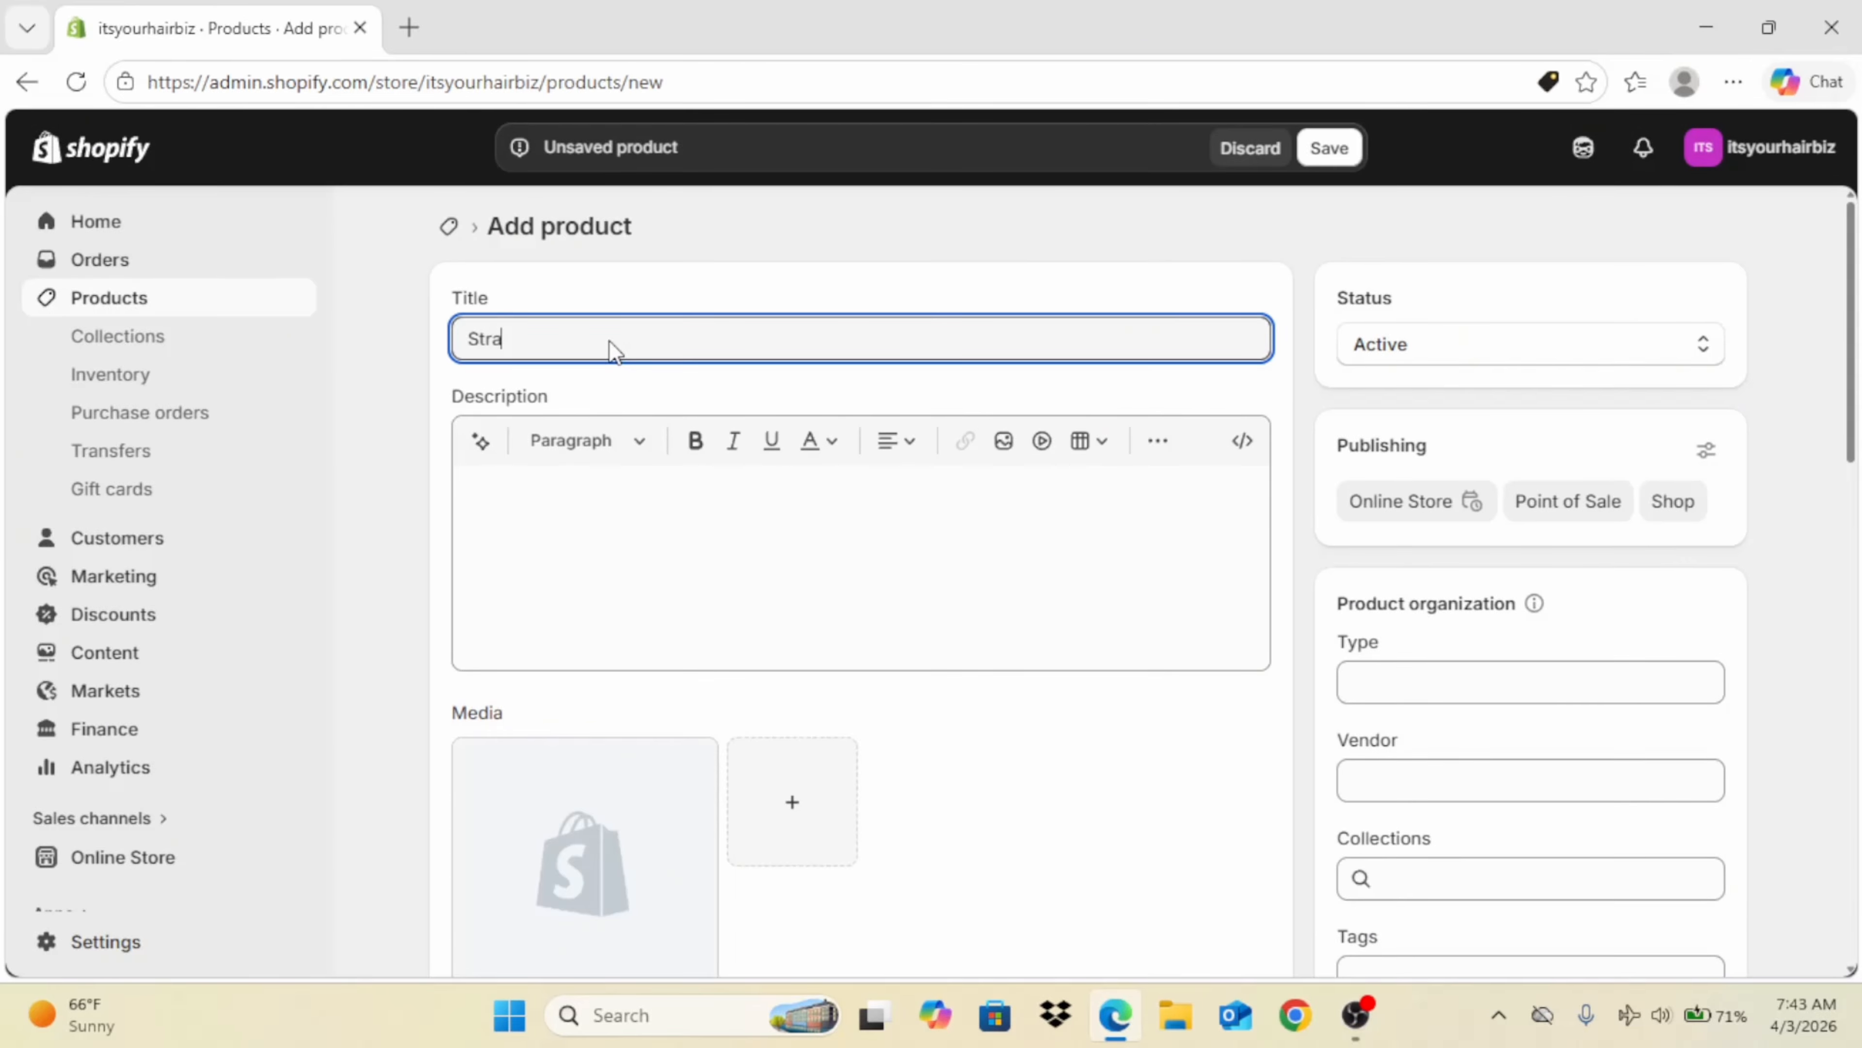
type("ght Bundles")
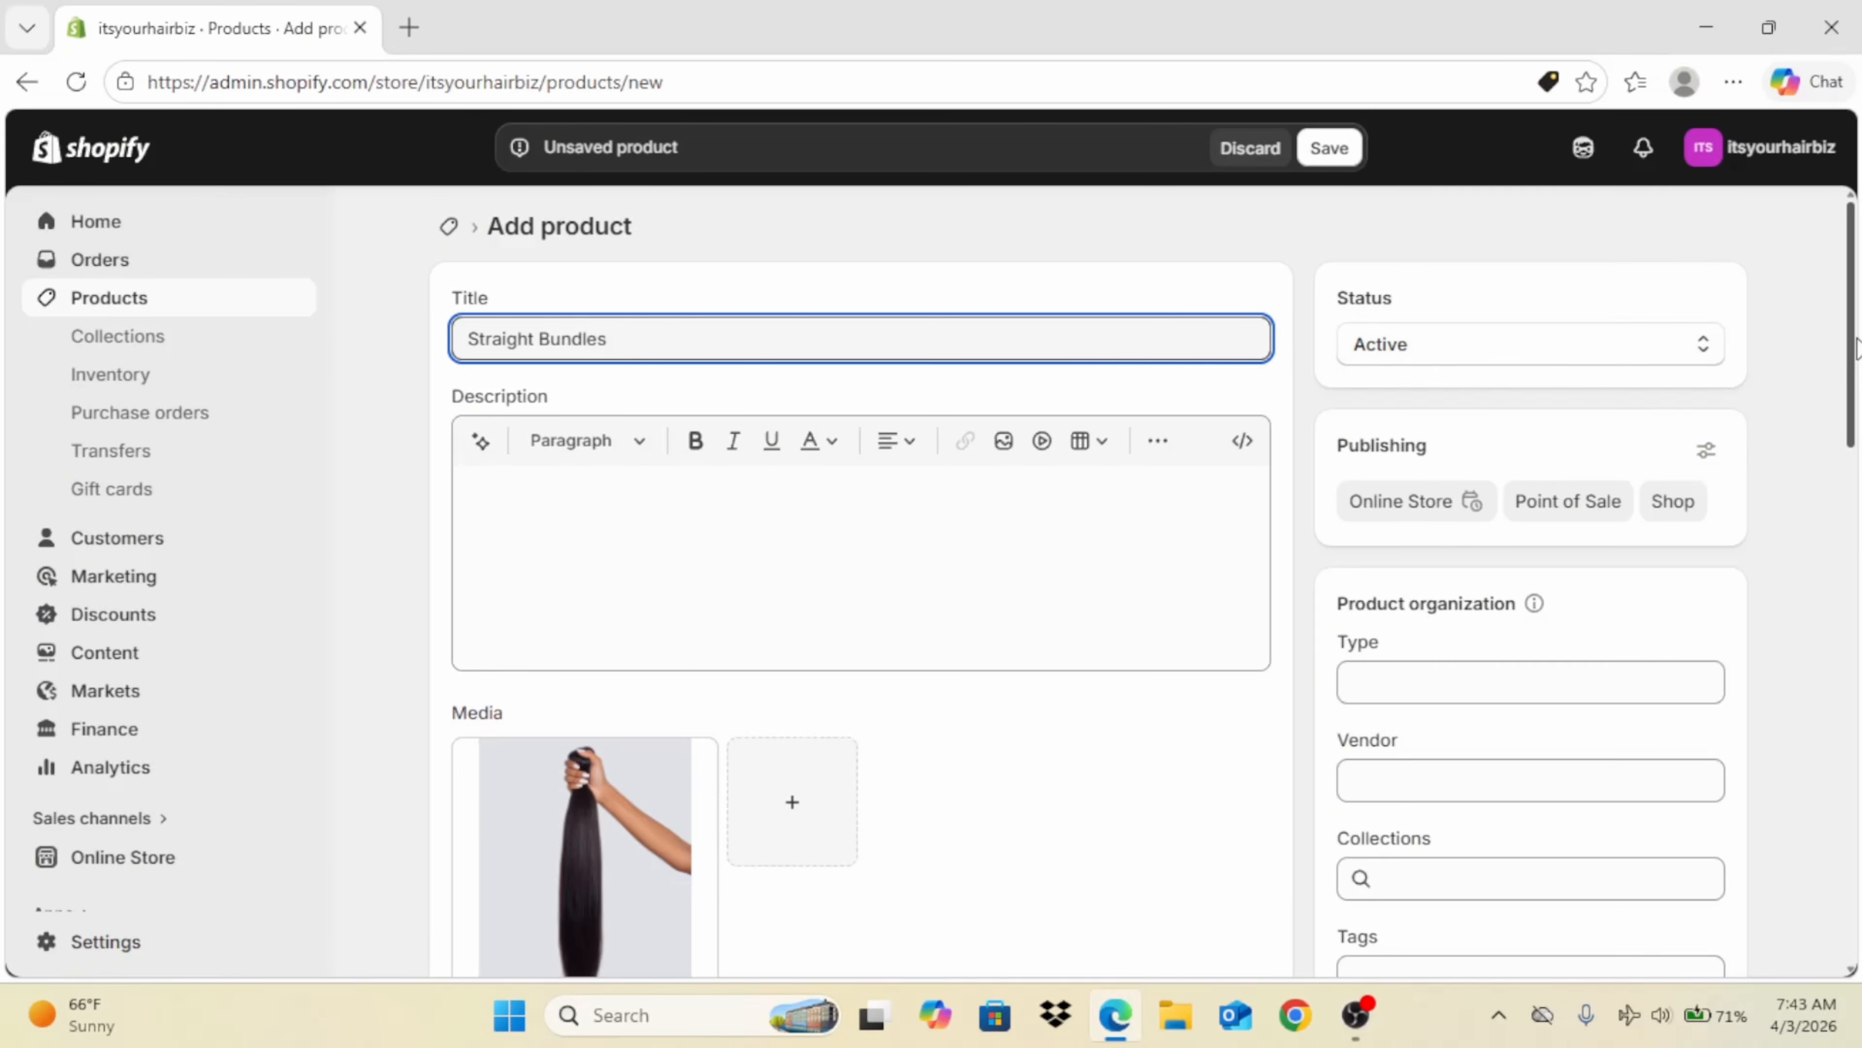
scroll(1857, 346, "down", 6)
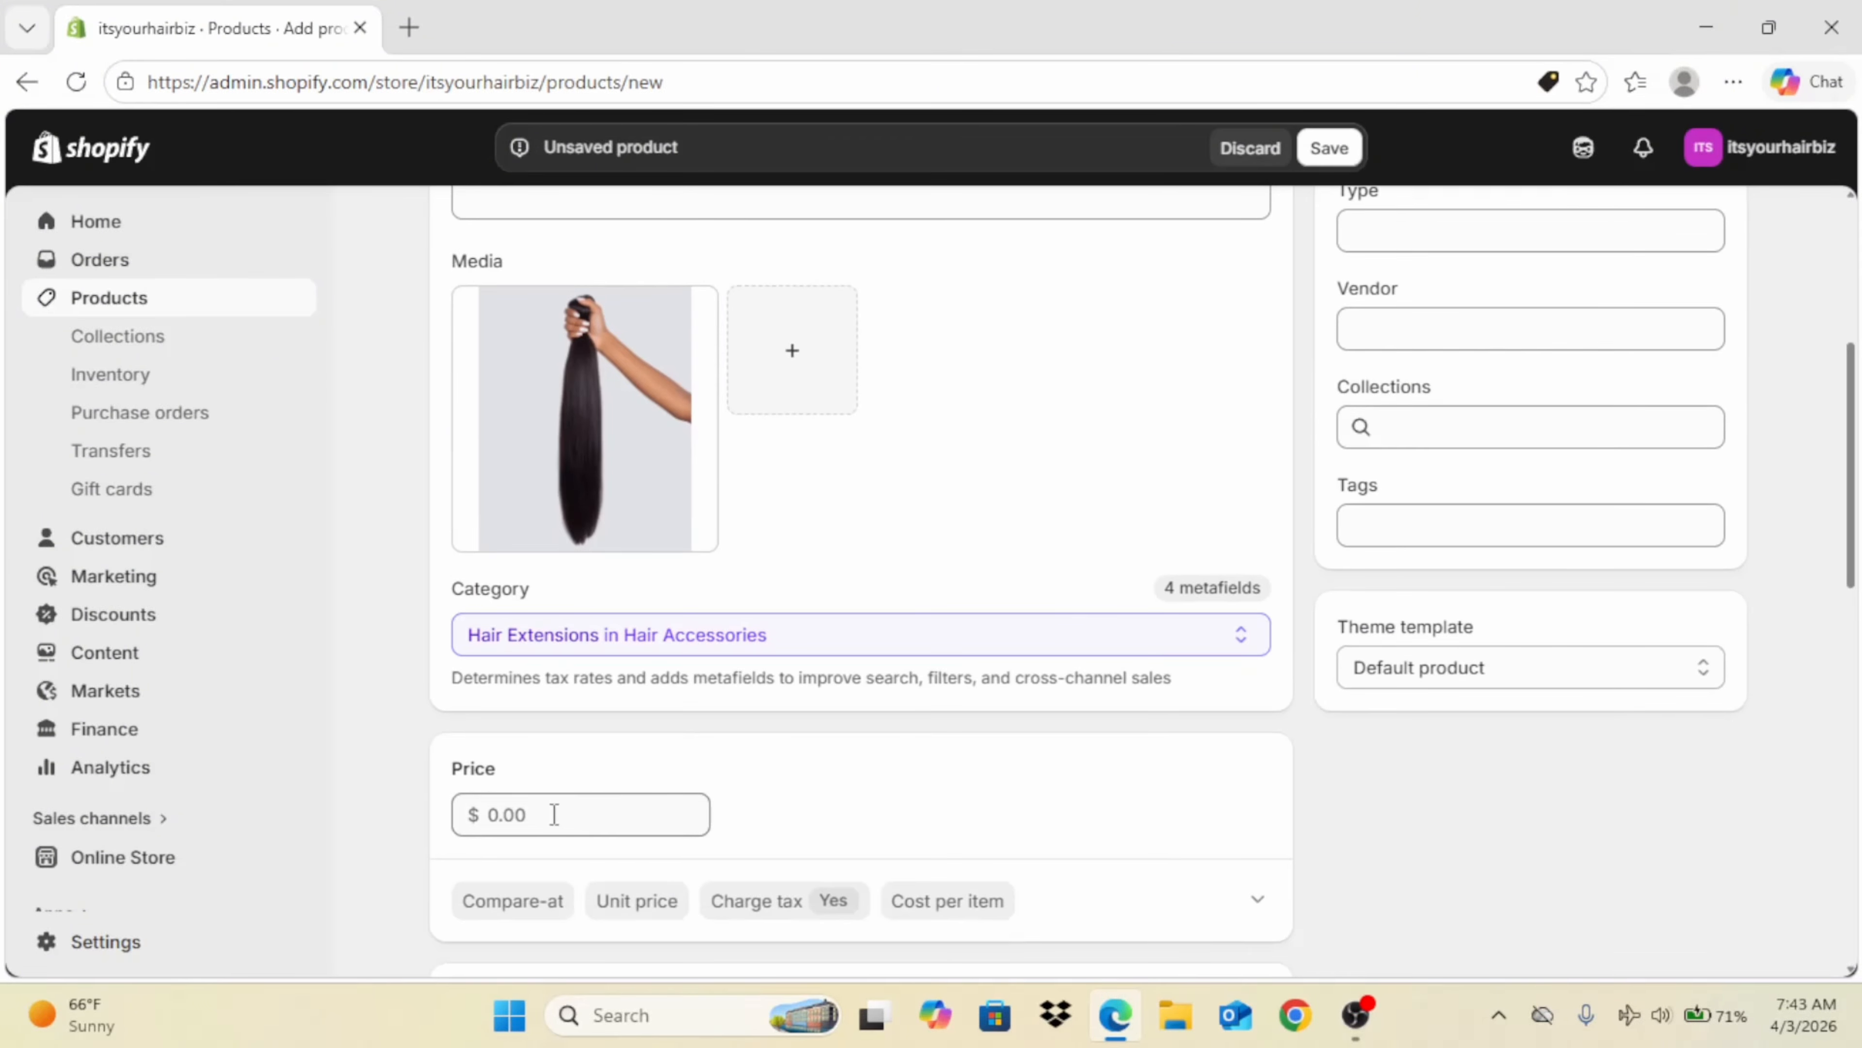
left_click(554, 814)
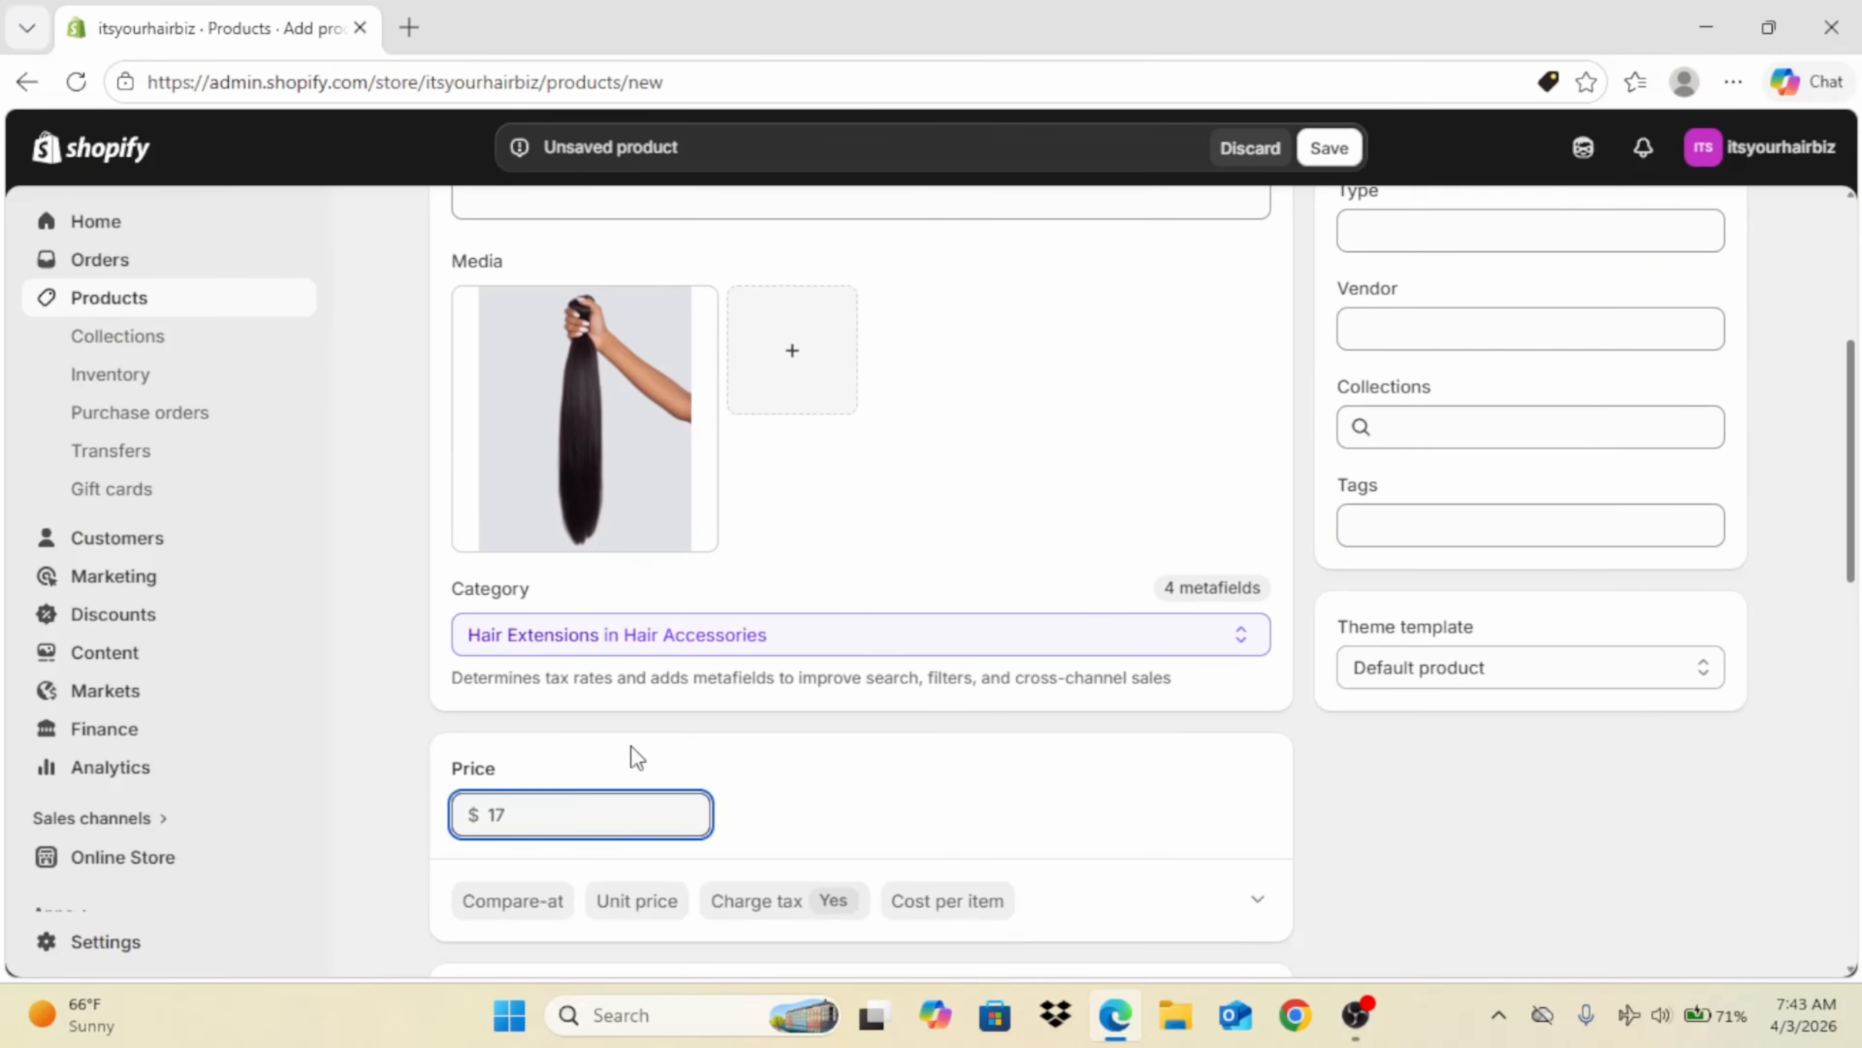
type("17")
left_click(1336, 153)
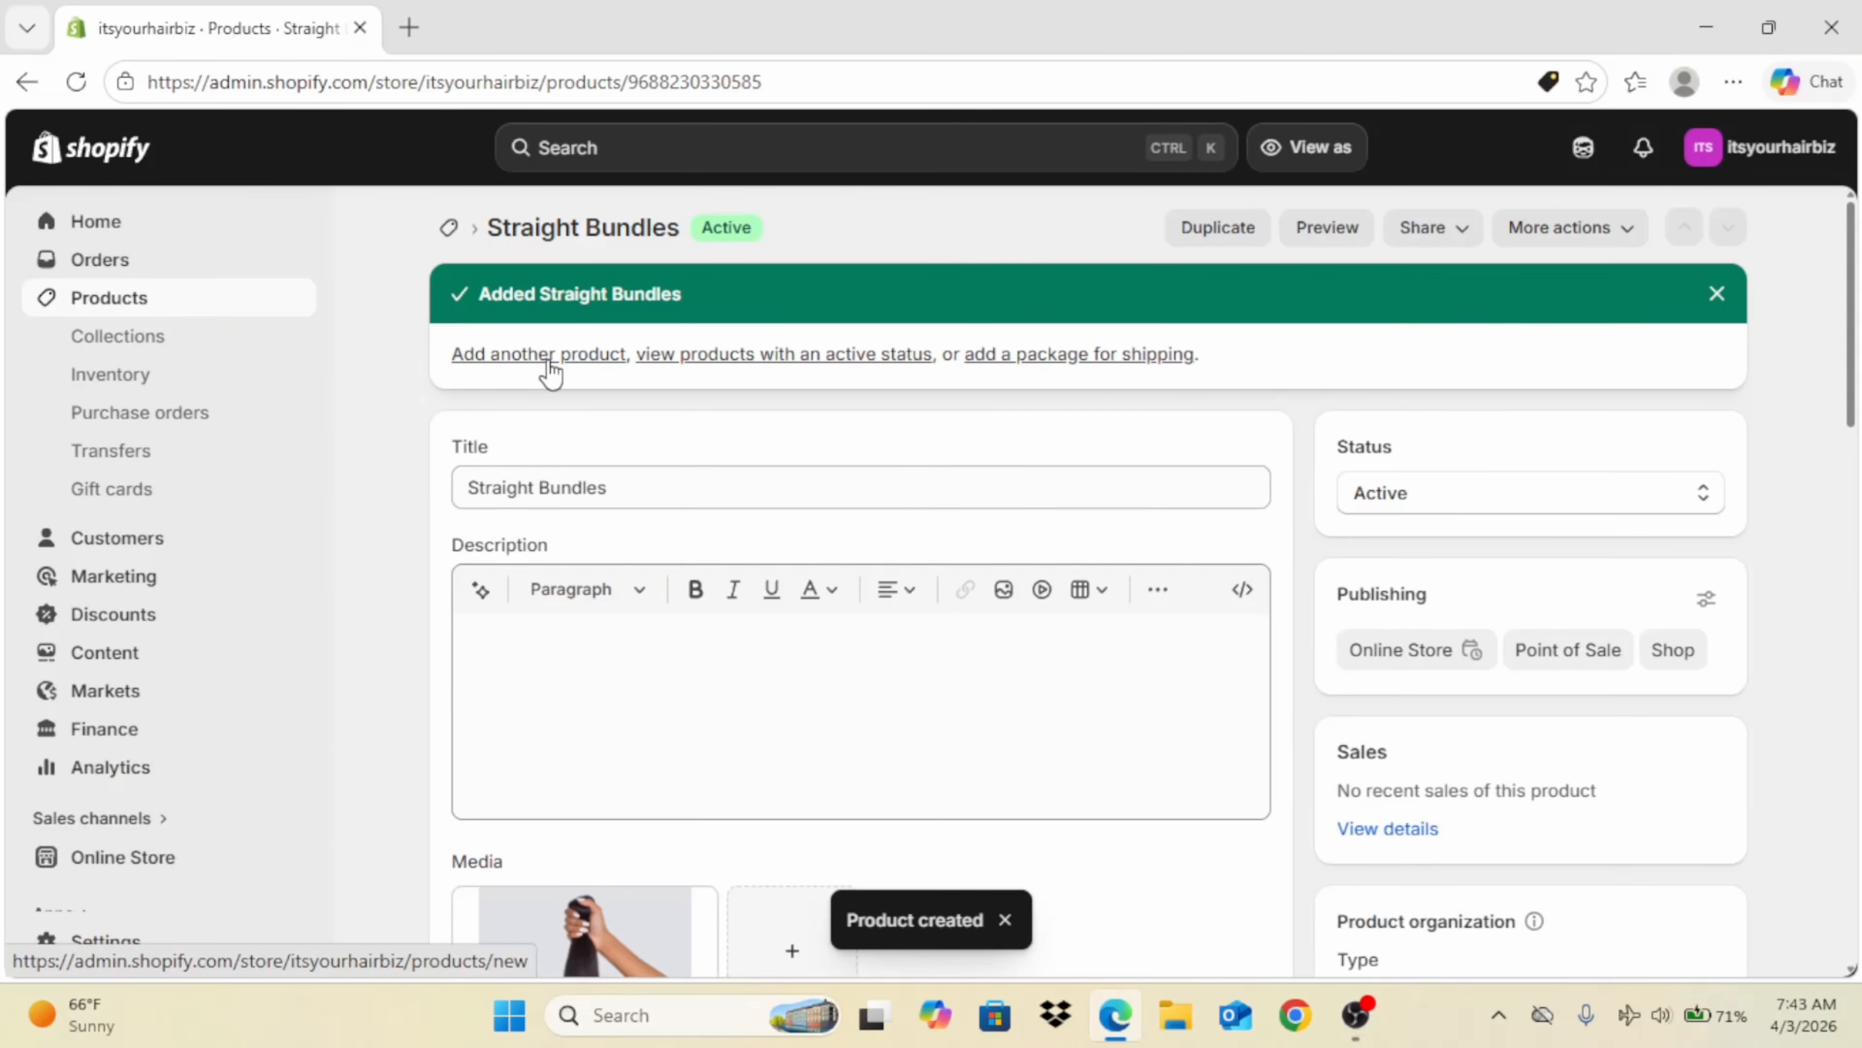
Step: Add and save another product titled Deepwave Bundles with its wavy hair photo and a price of $27
left_click(548, 358)
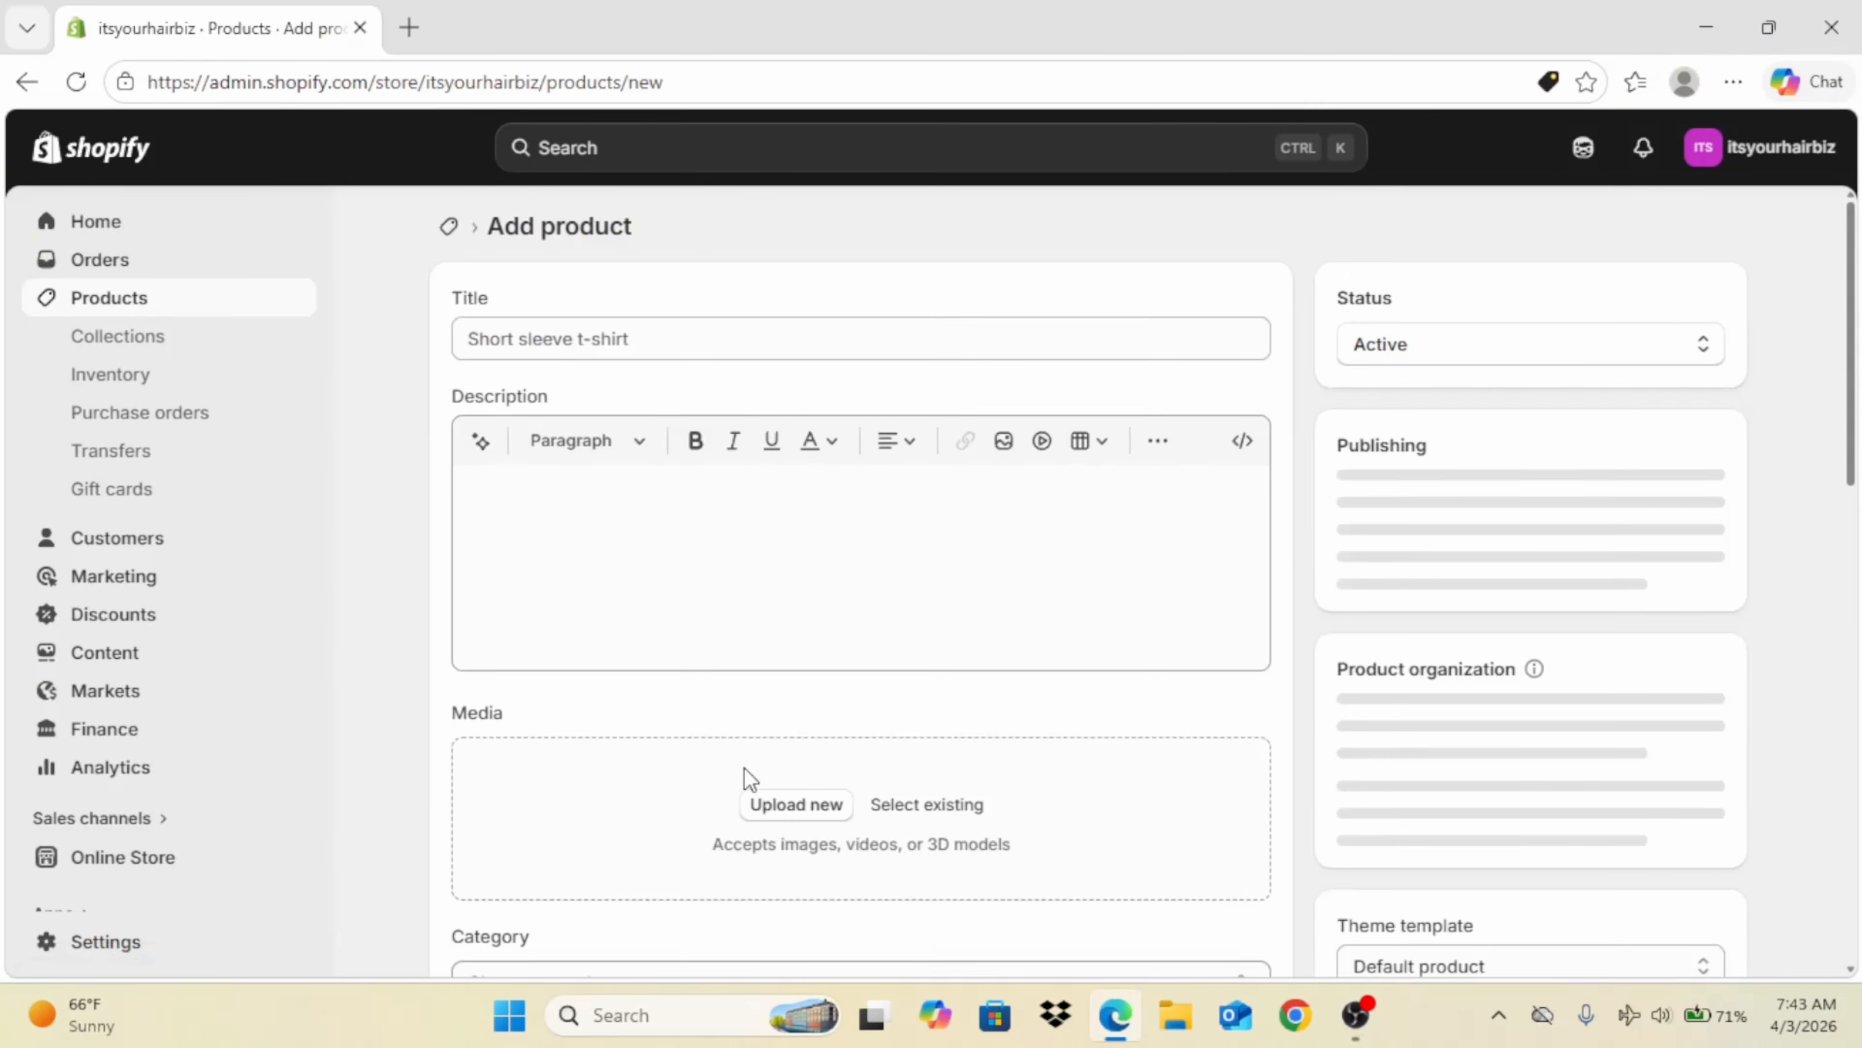
left_click(598, 336)
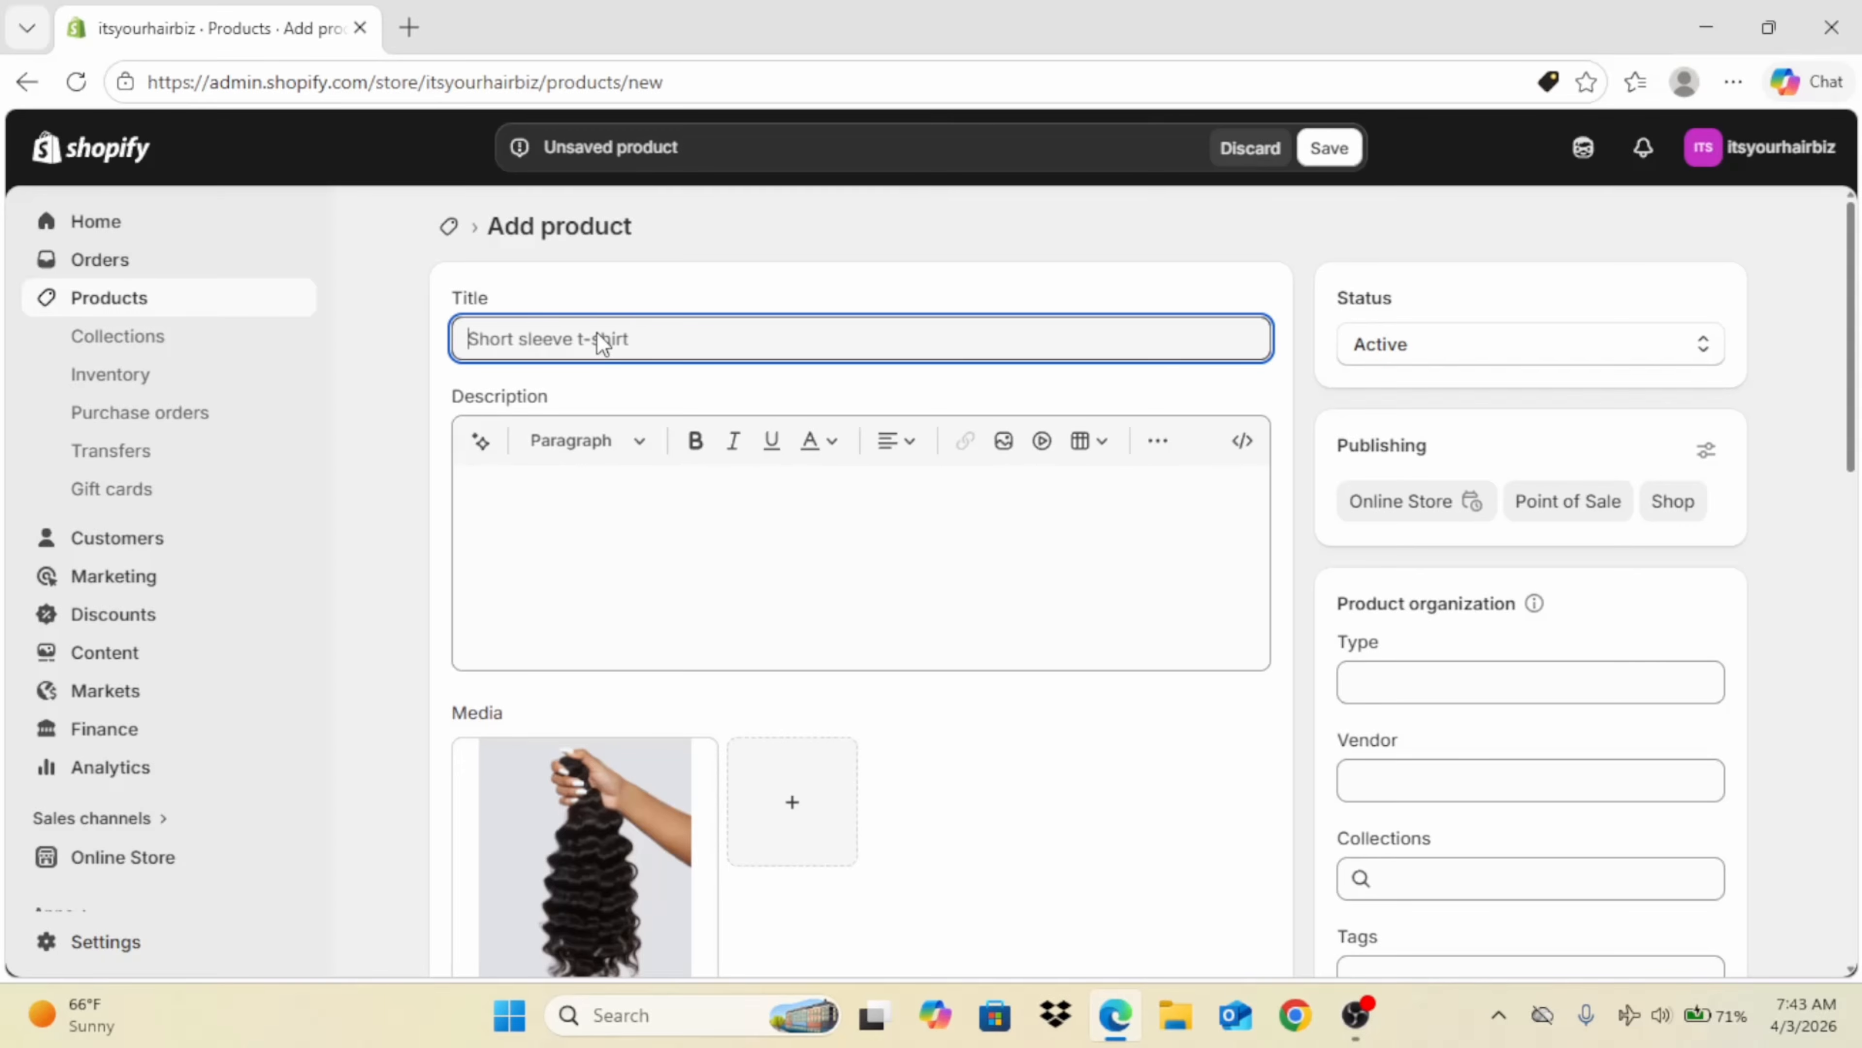
type("Deepwave ")
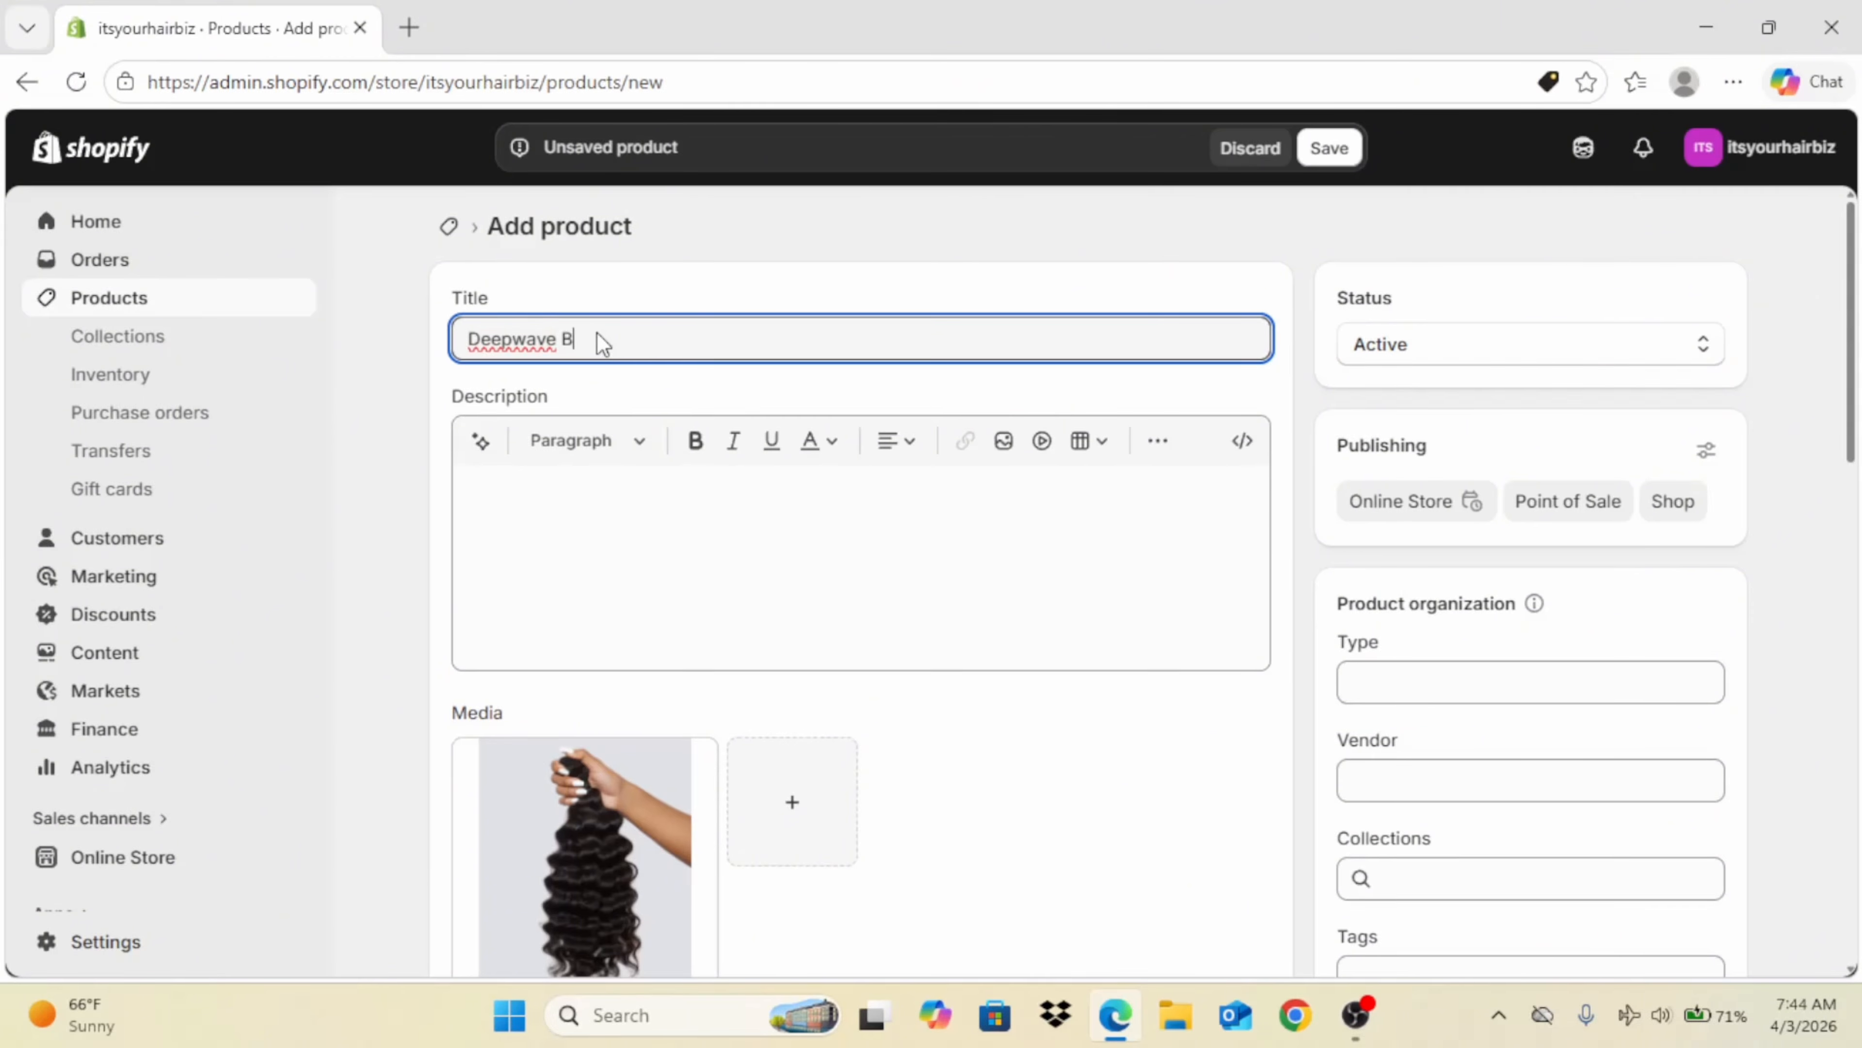
type("Bundles")
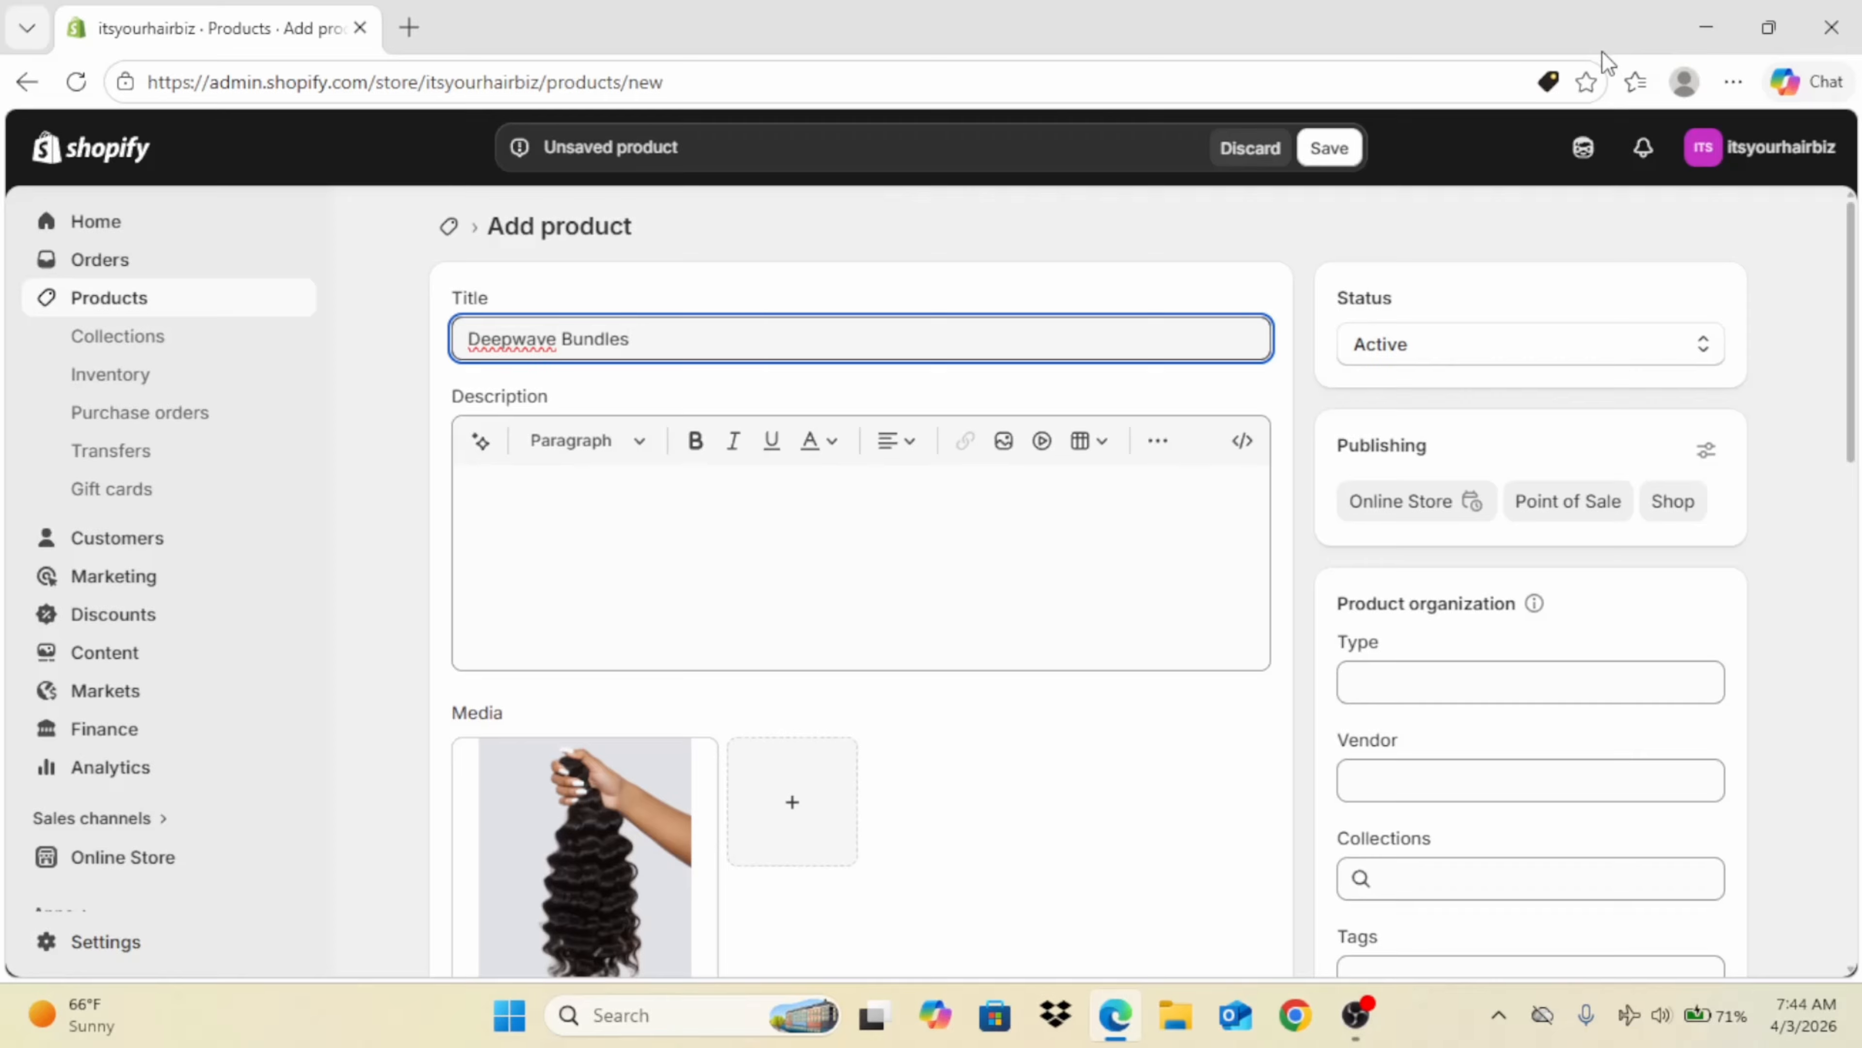
left_click_drag(1855, 325, 1860, 465)
left_click(554, 848)
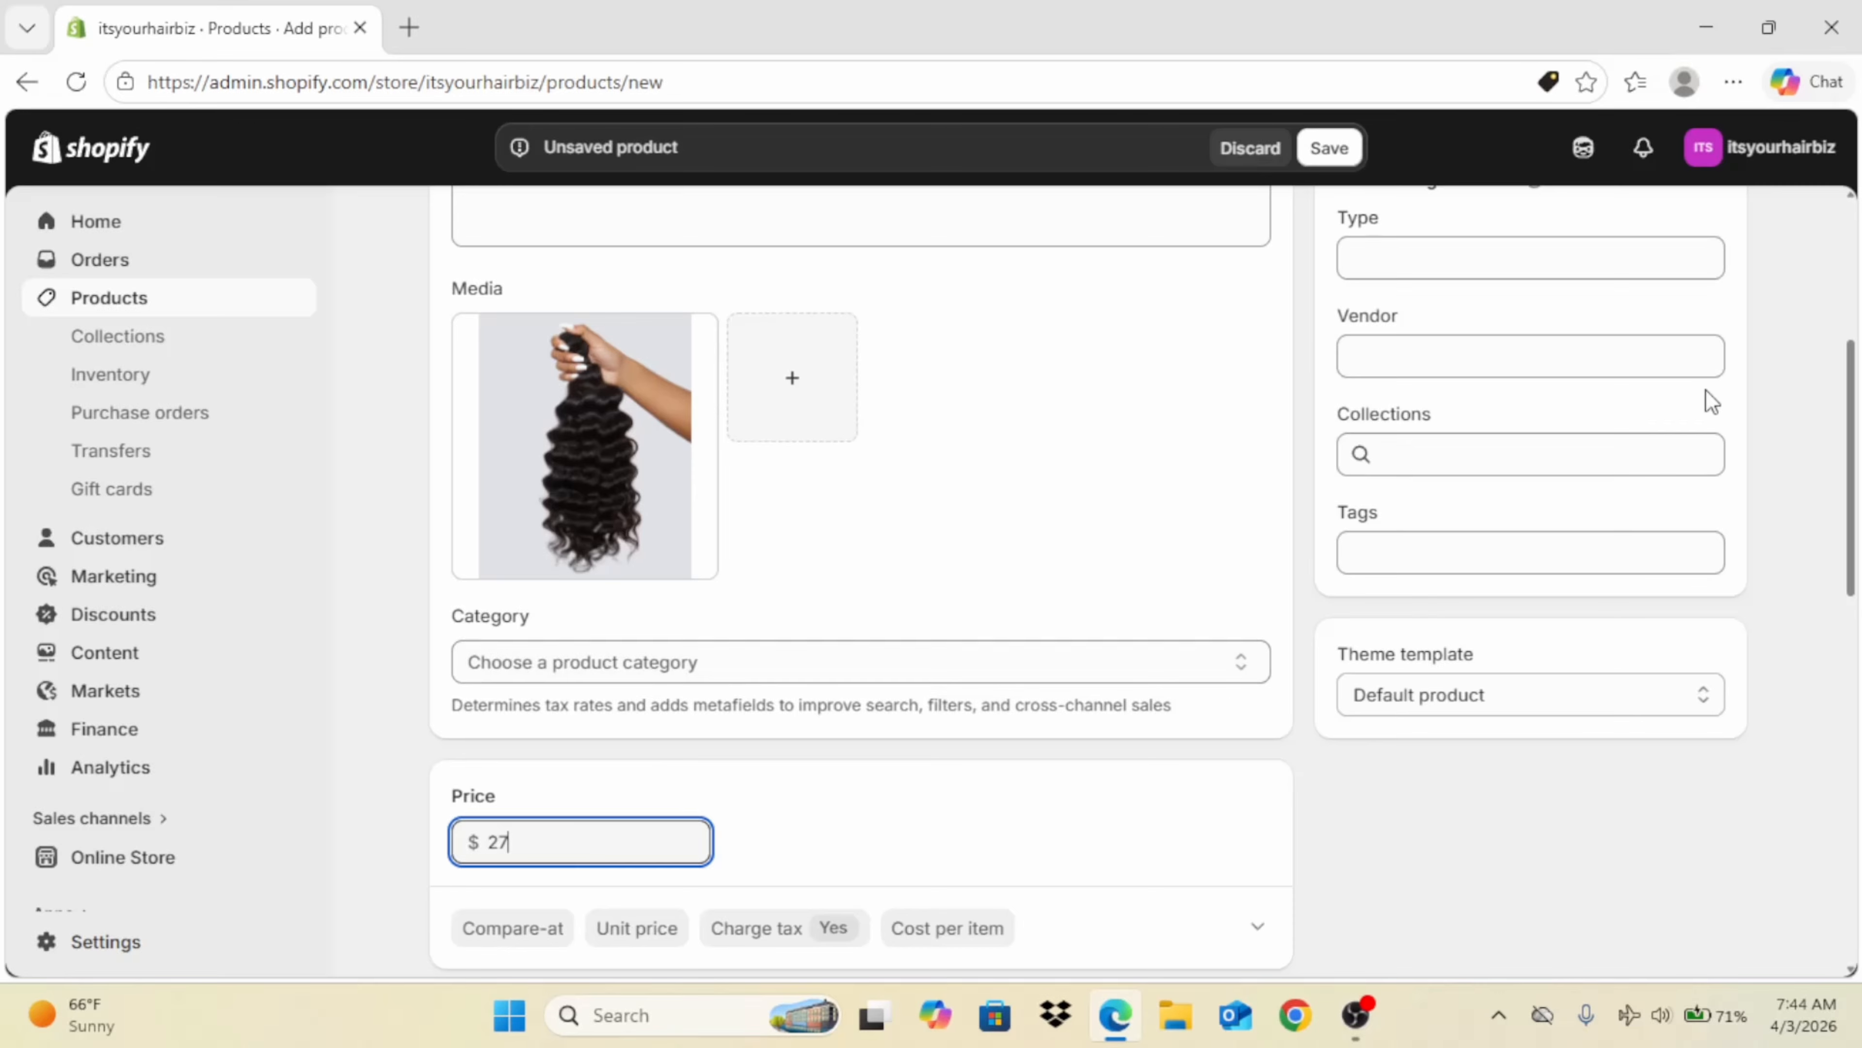
left_click(1347, 157)
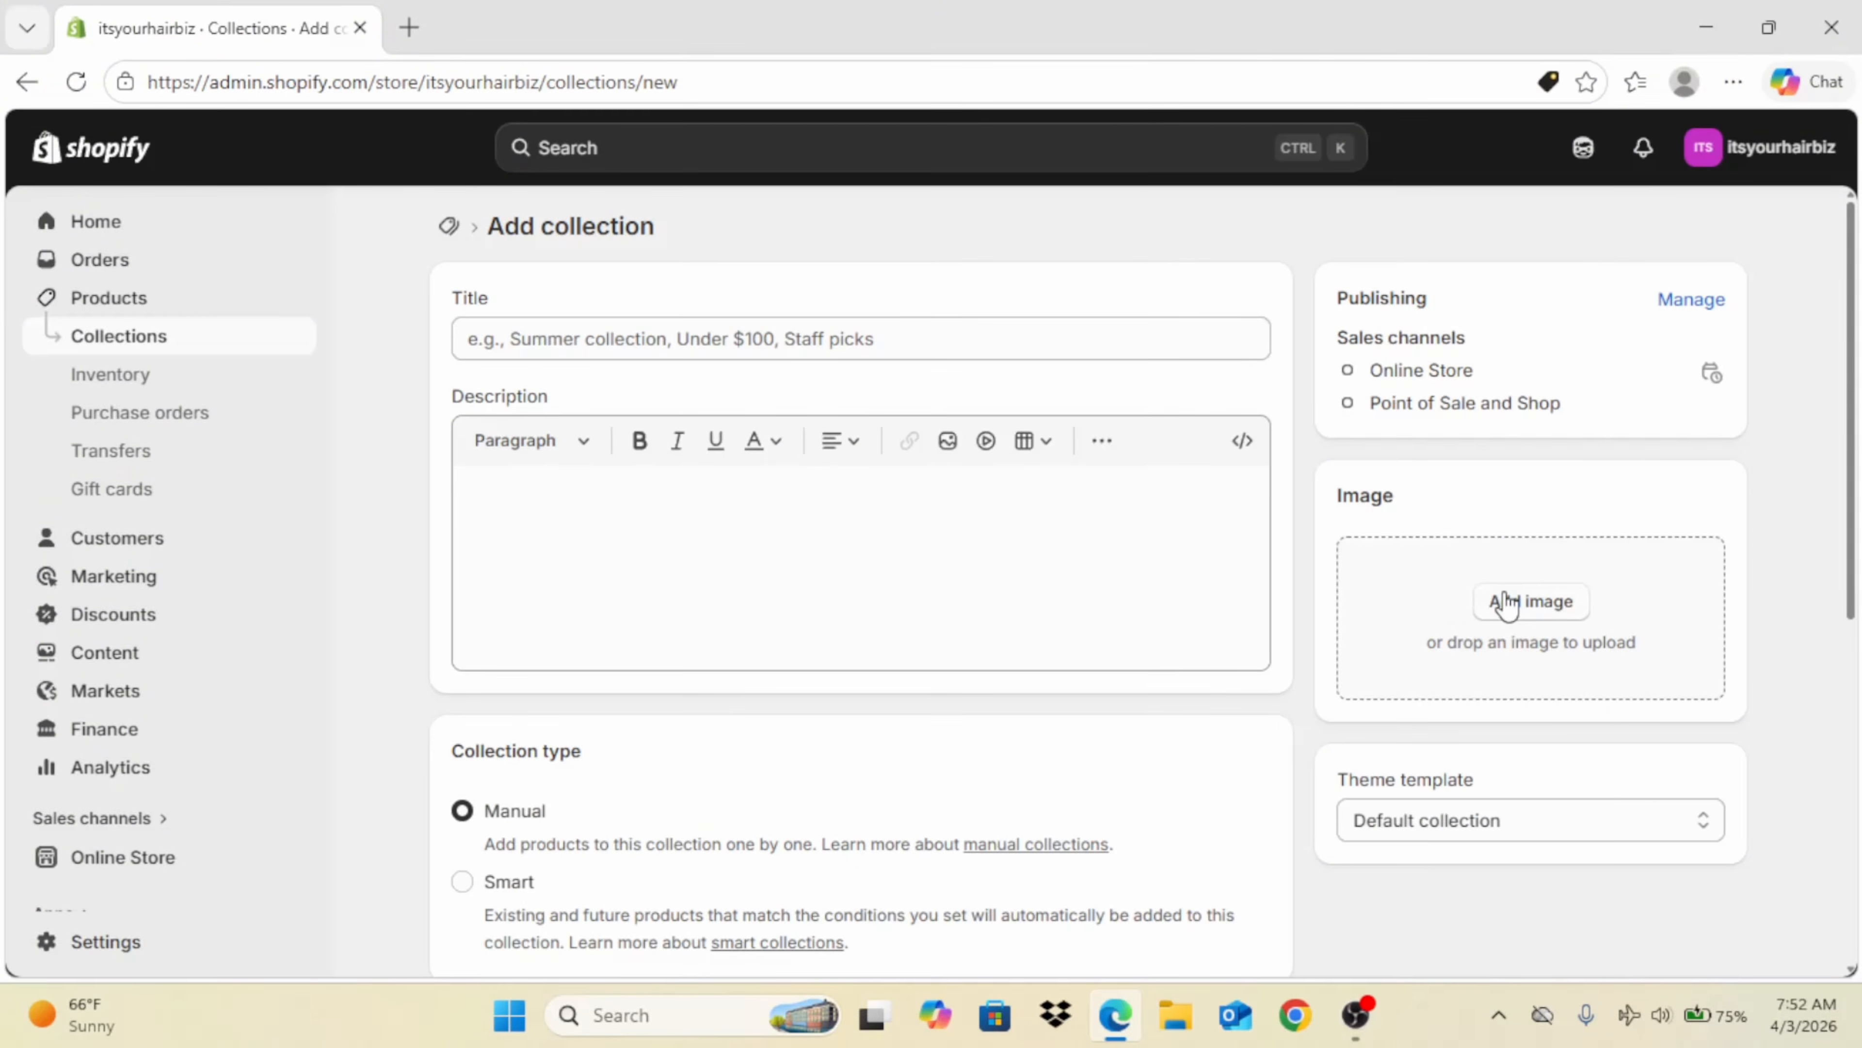
Step: Upload Logo_Cover_photos_1 as the new collection's image, title the collection Bodywave and save it
left_click(1507, 603)
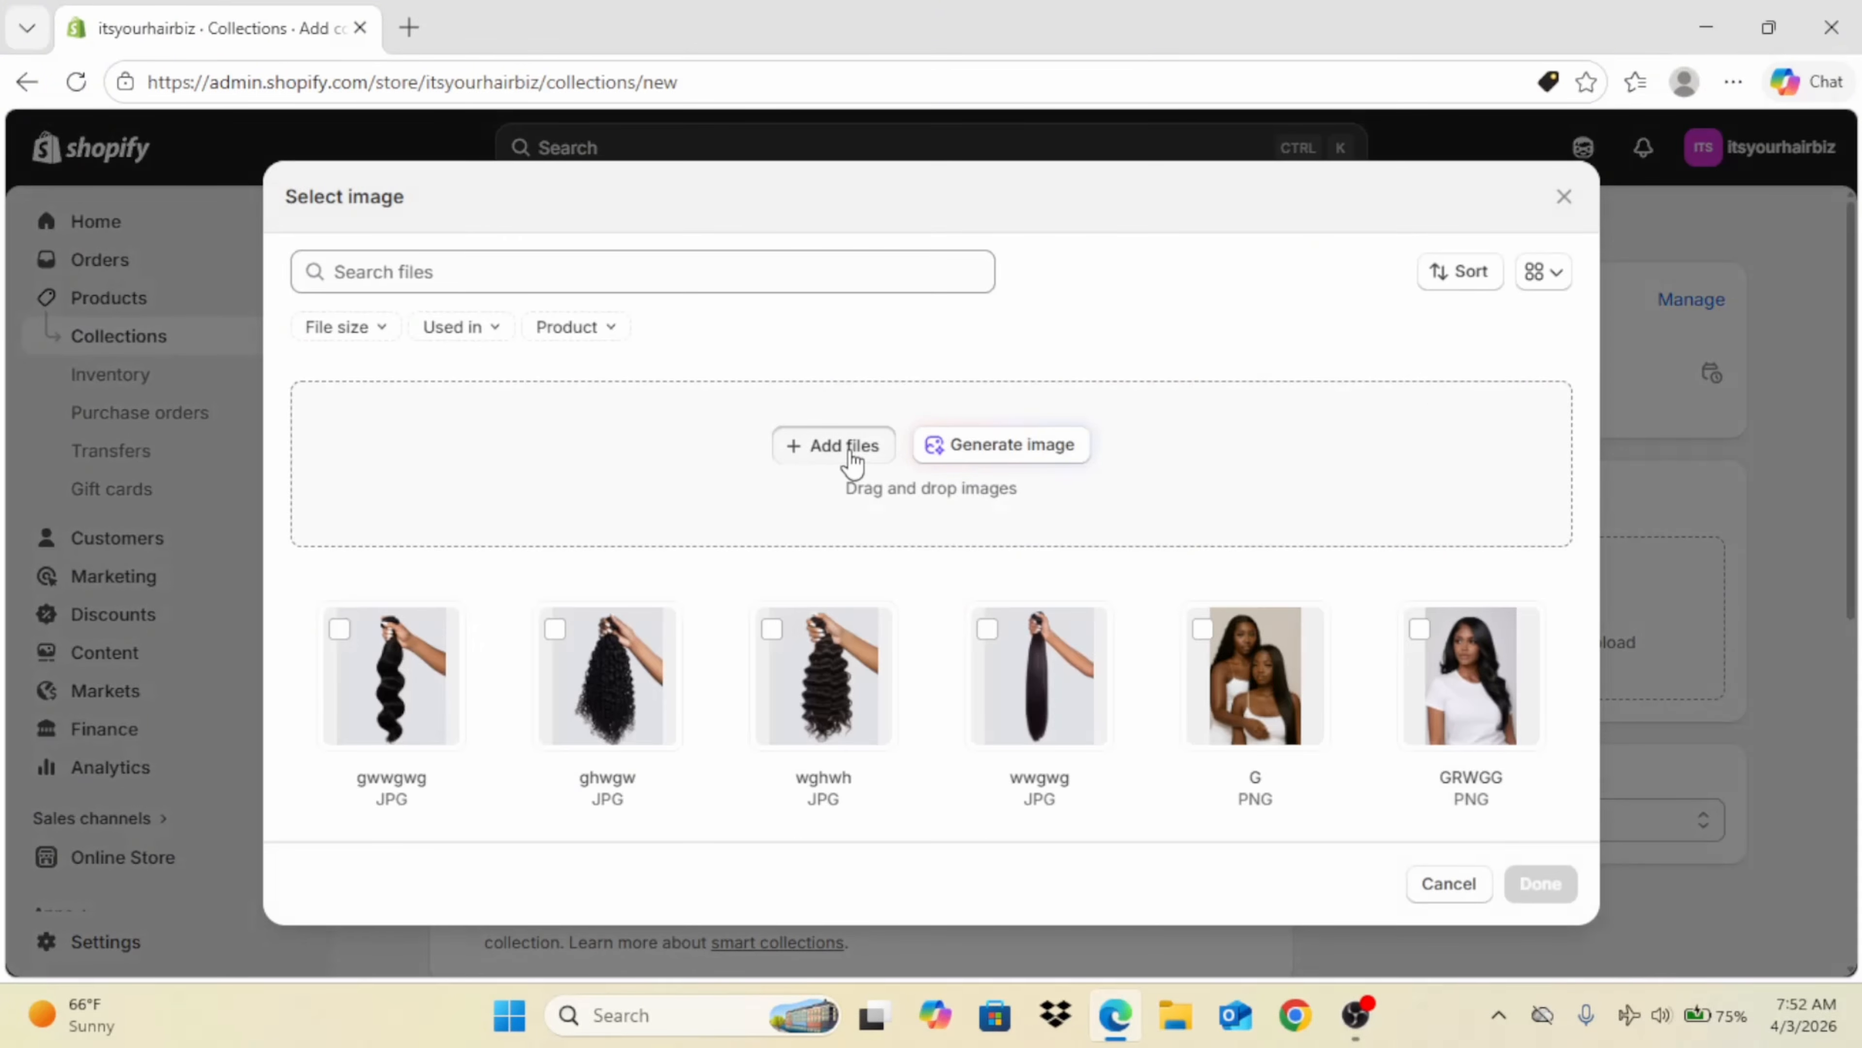
left_click(843, 445)
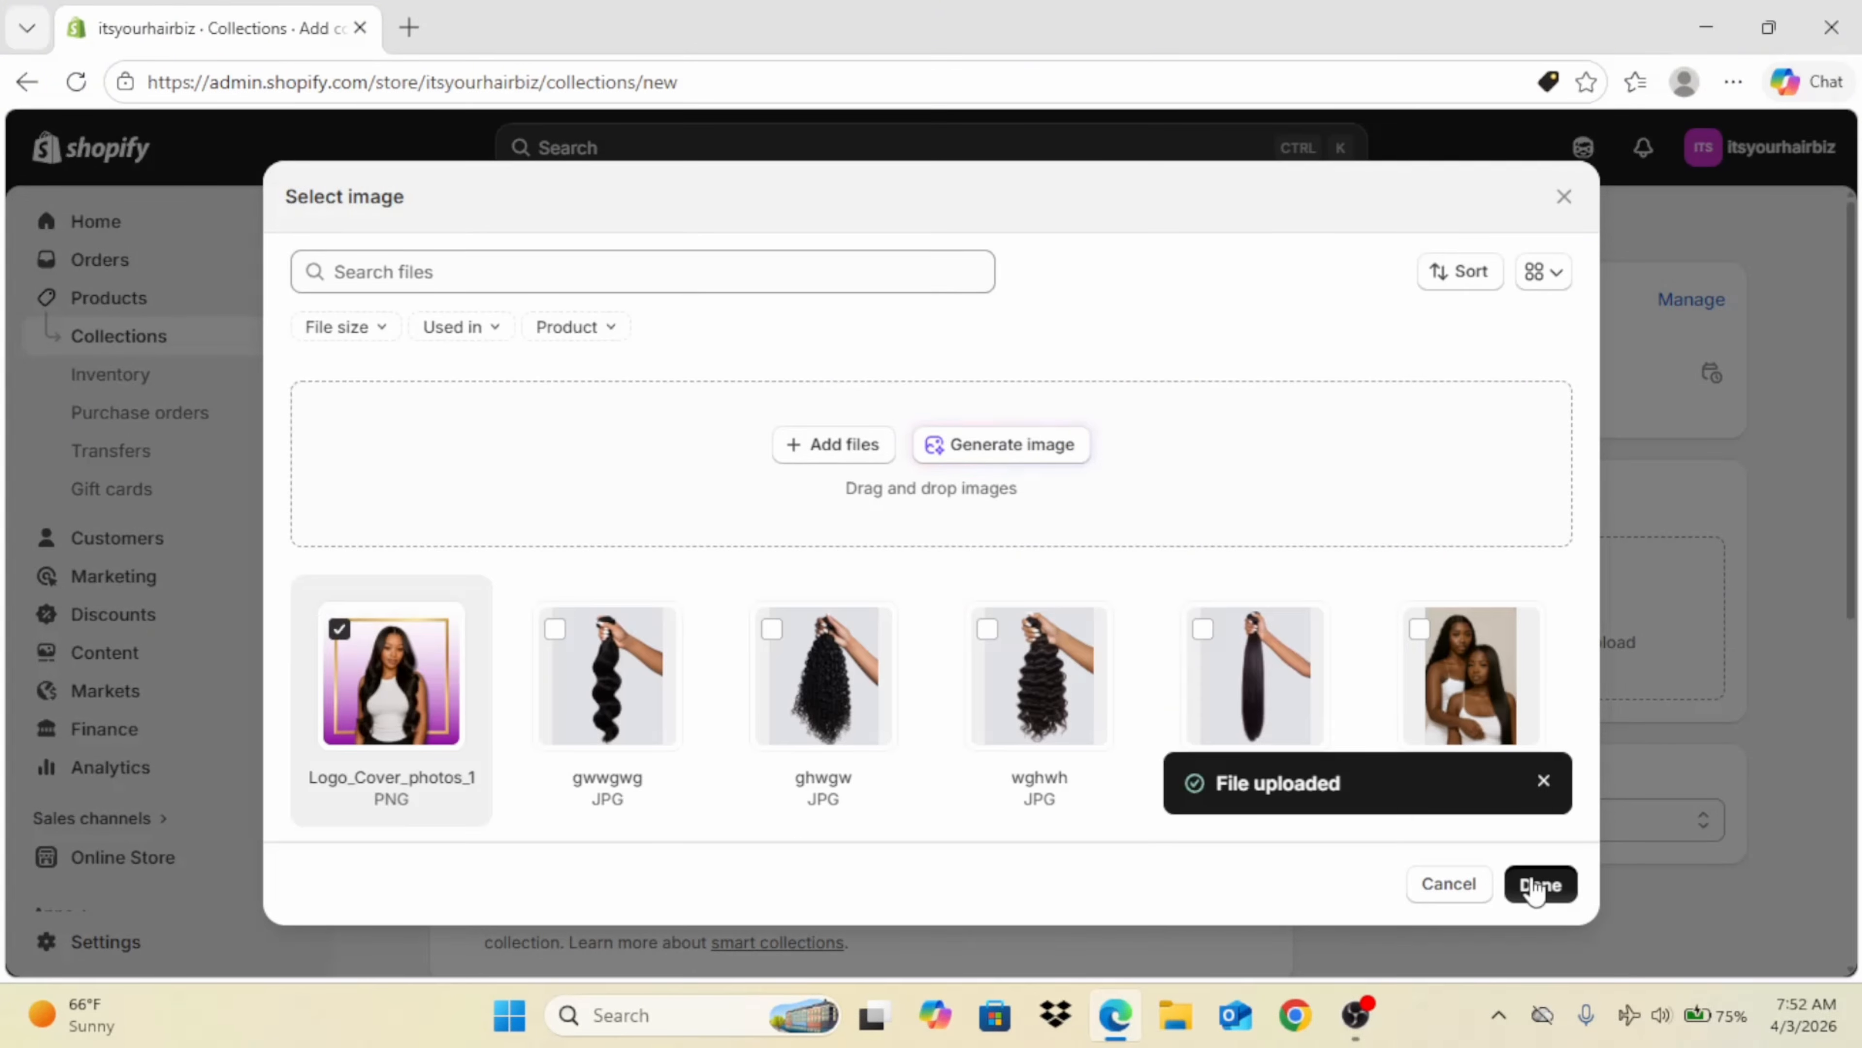
left_click(1538, 885)
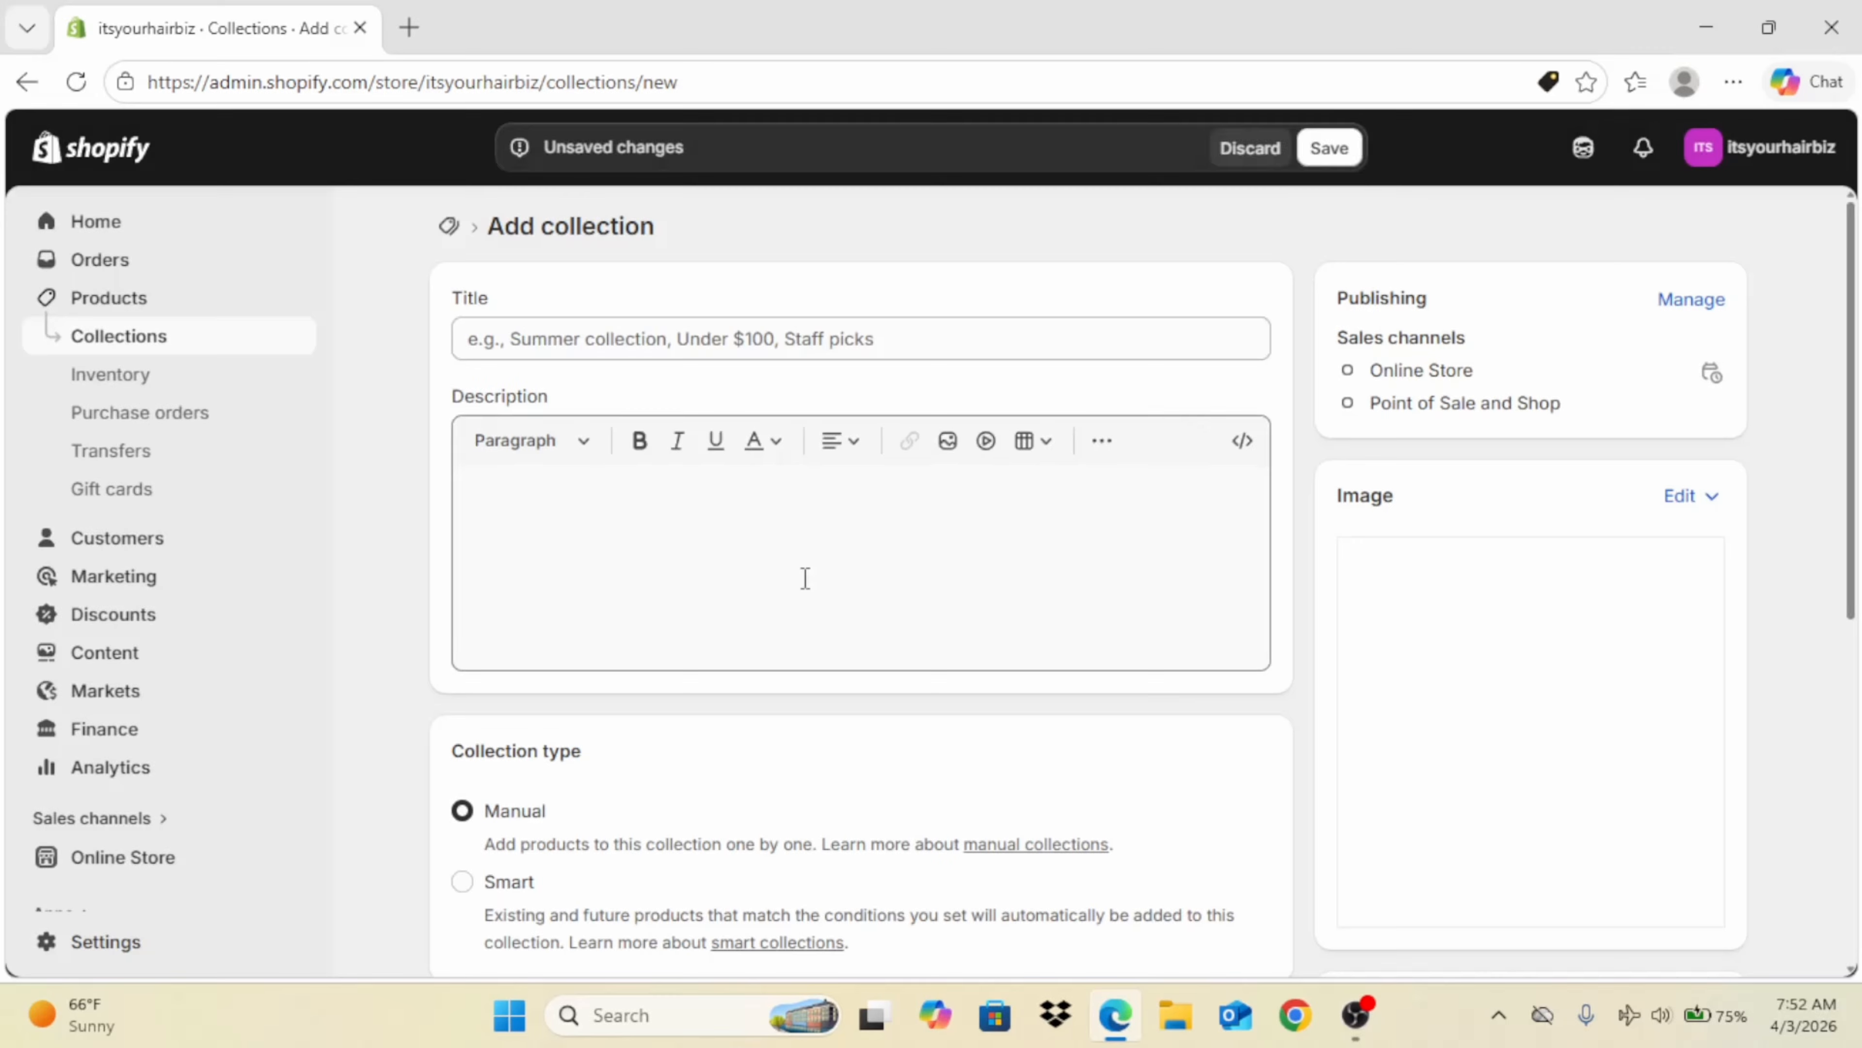
left_click(981, 349)
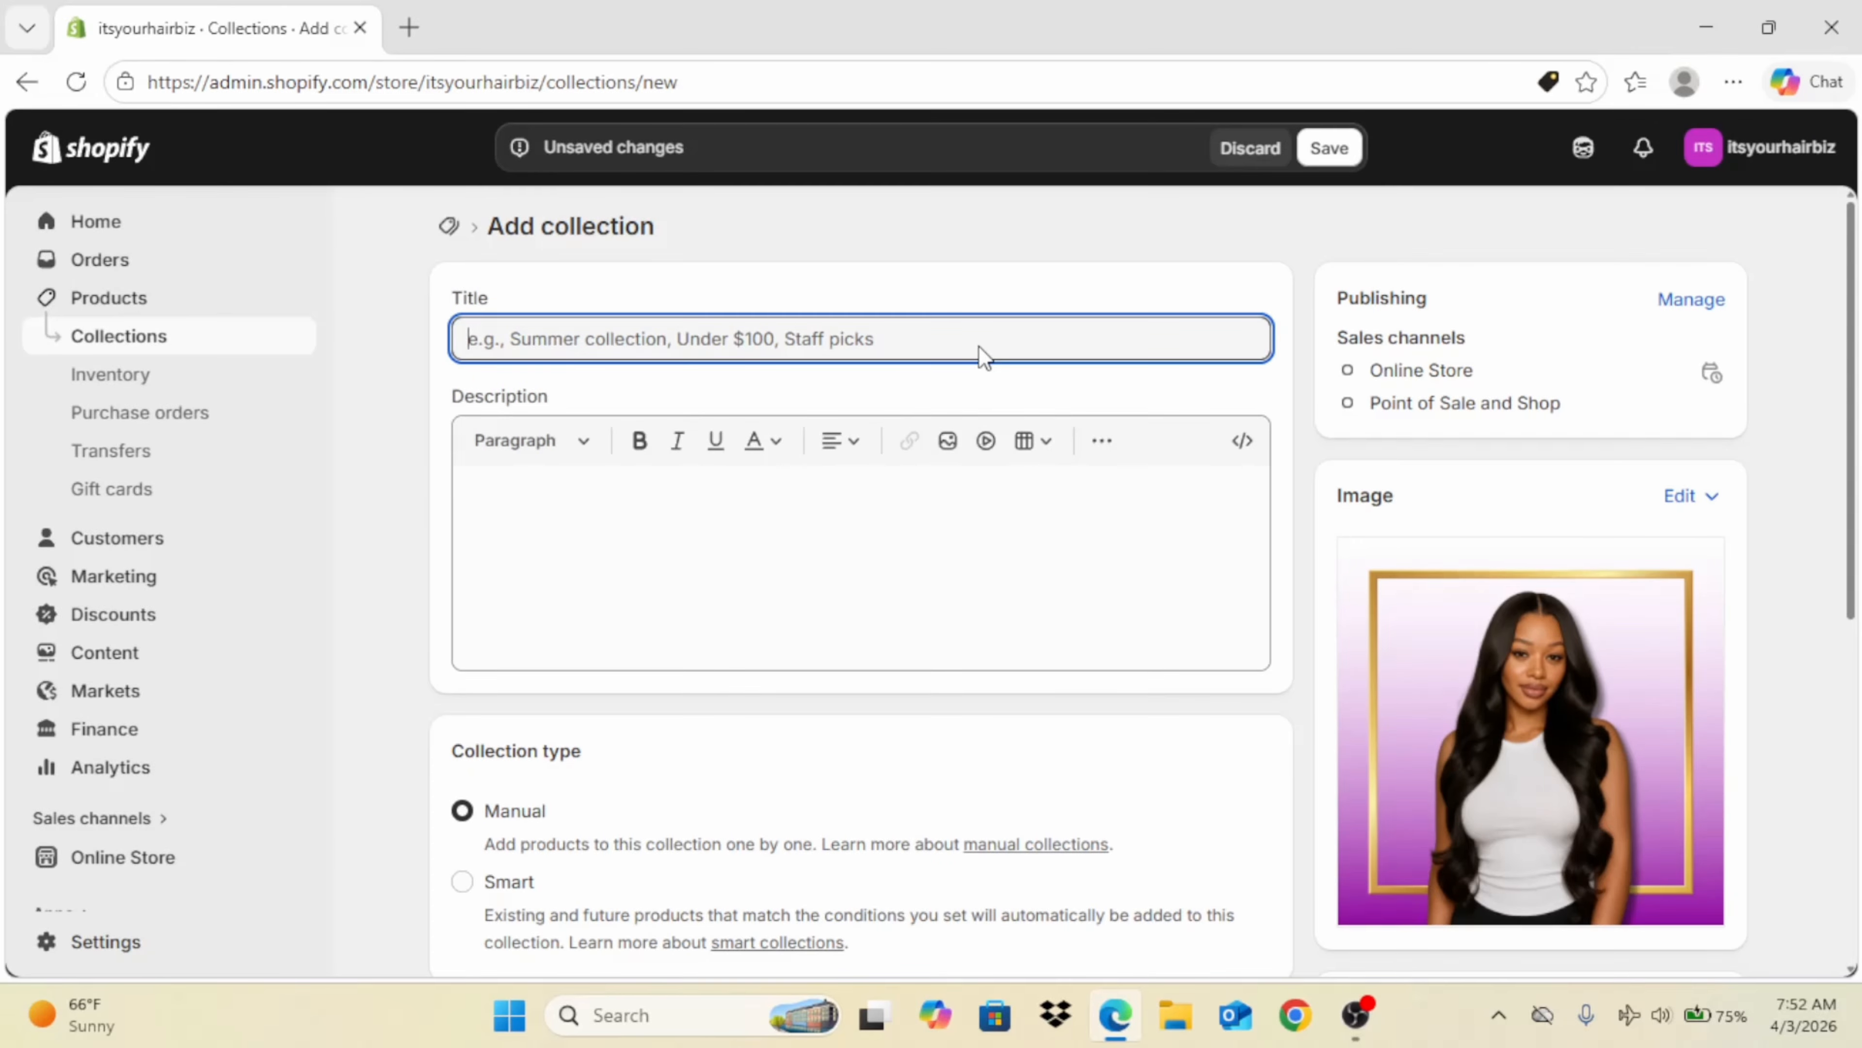
type("Bodywave")
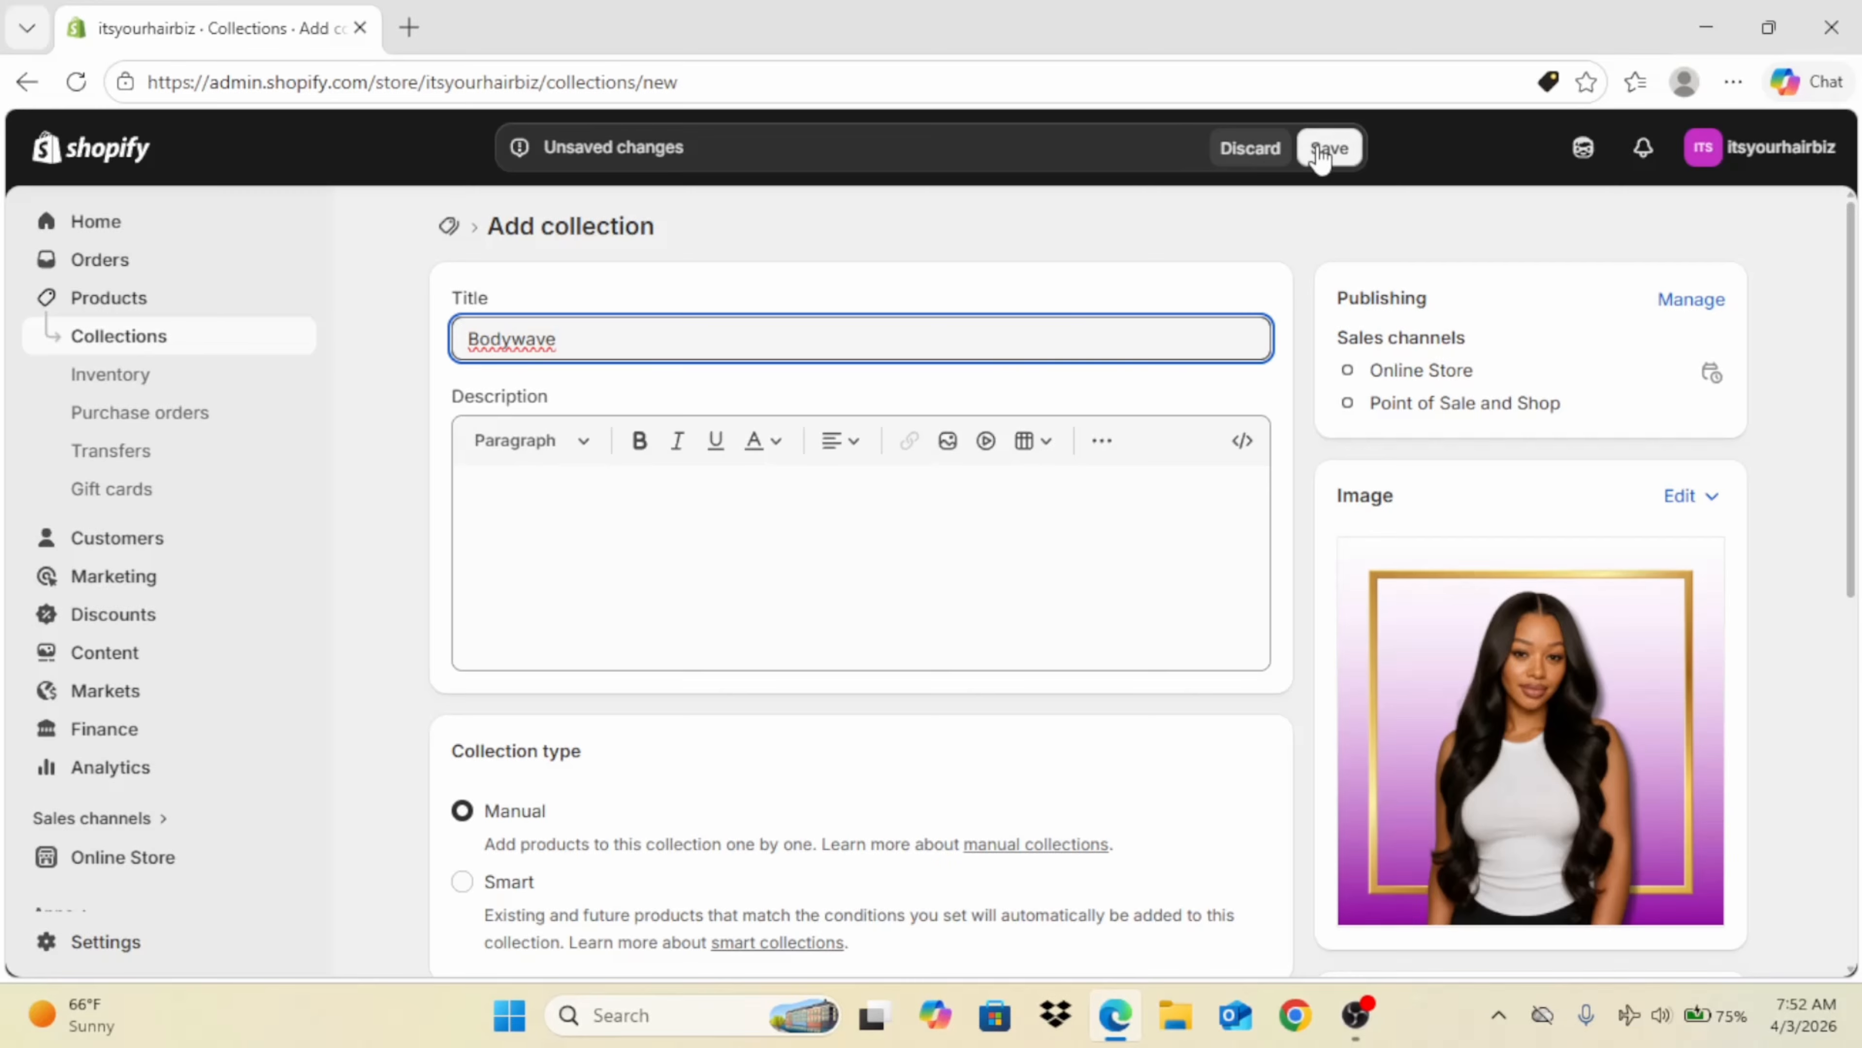
left_click(1320, 150)
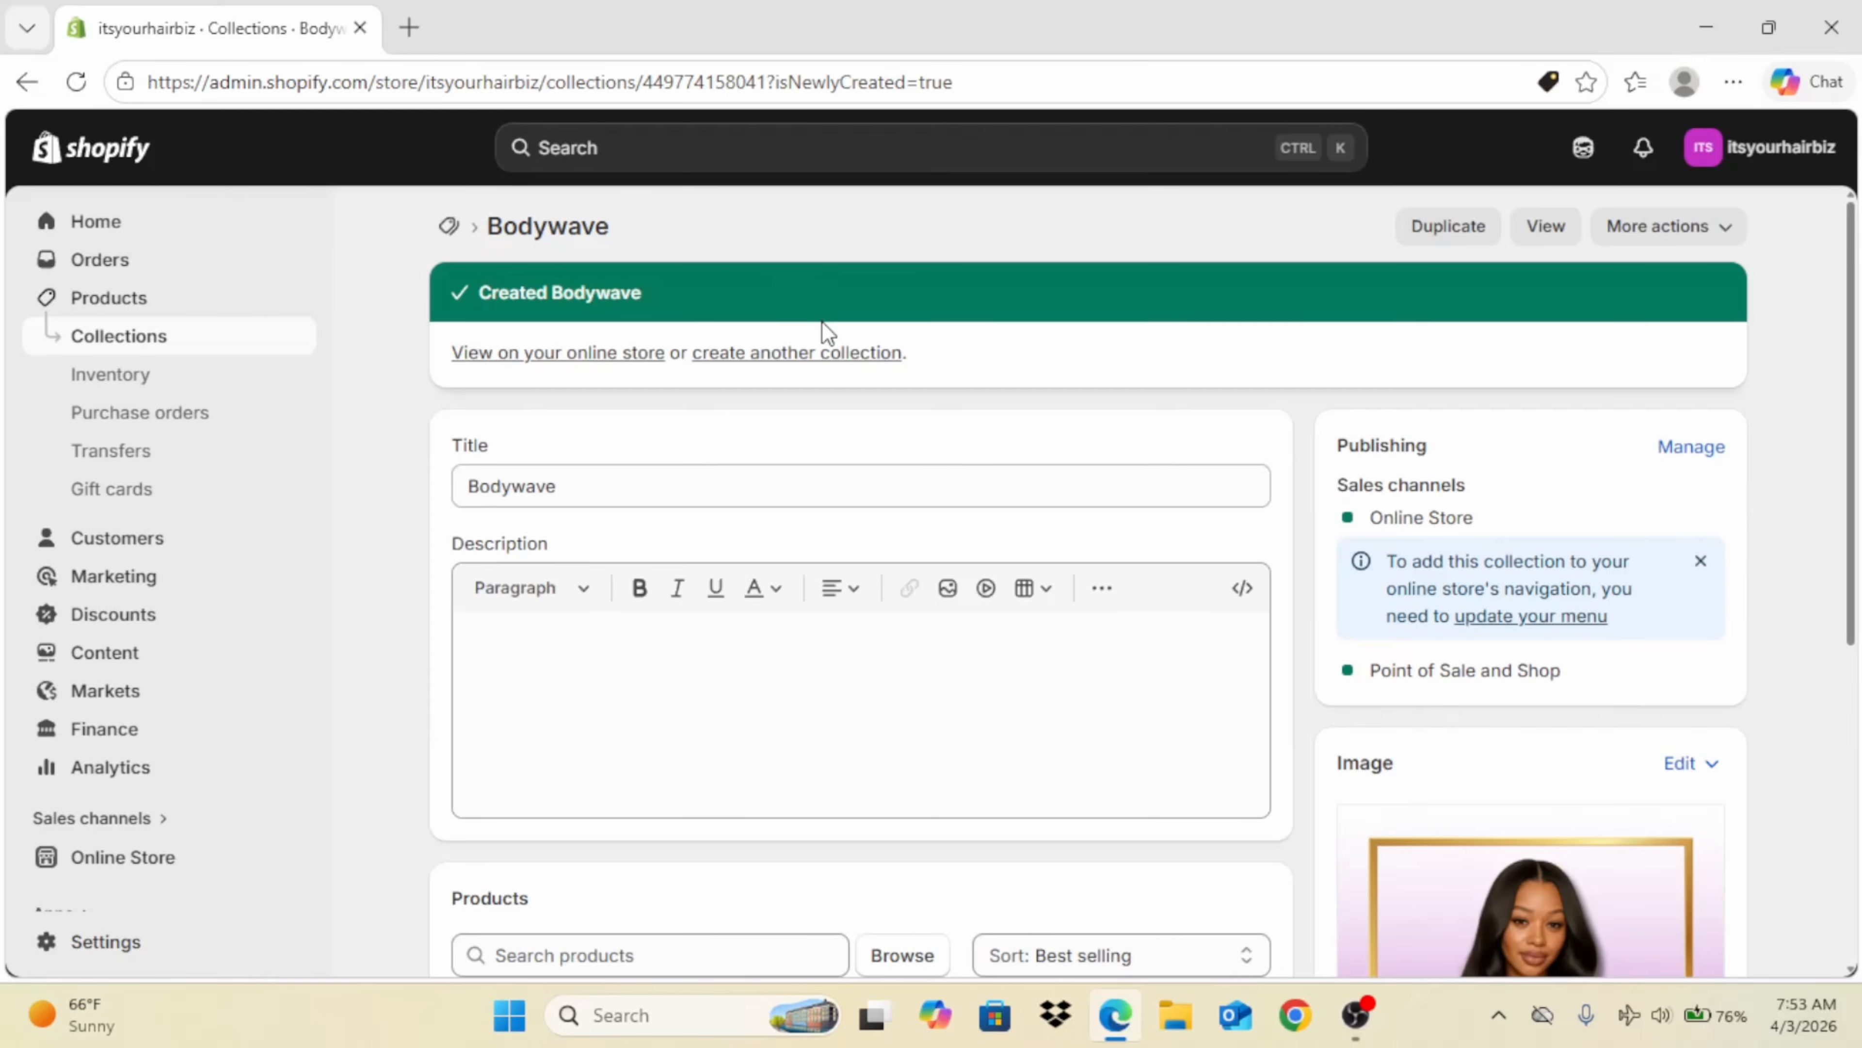
Step: Start another collection titled Blonde and upload the Logo_Cover_photos picture of blonde hair bundles as its image
left_click(822, 350)
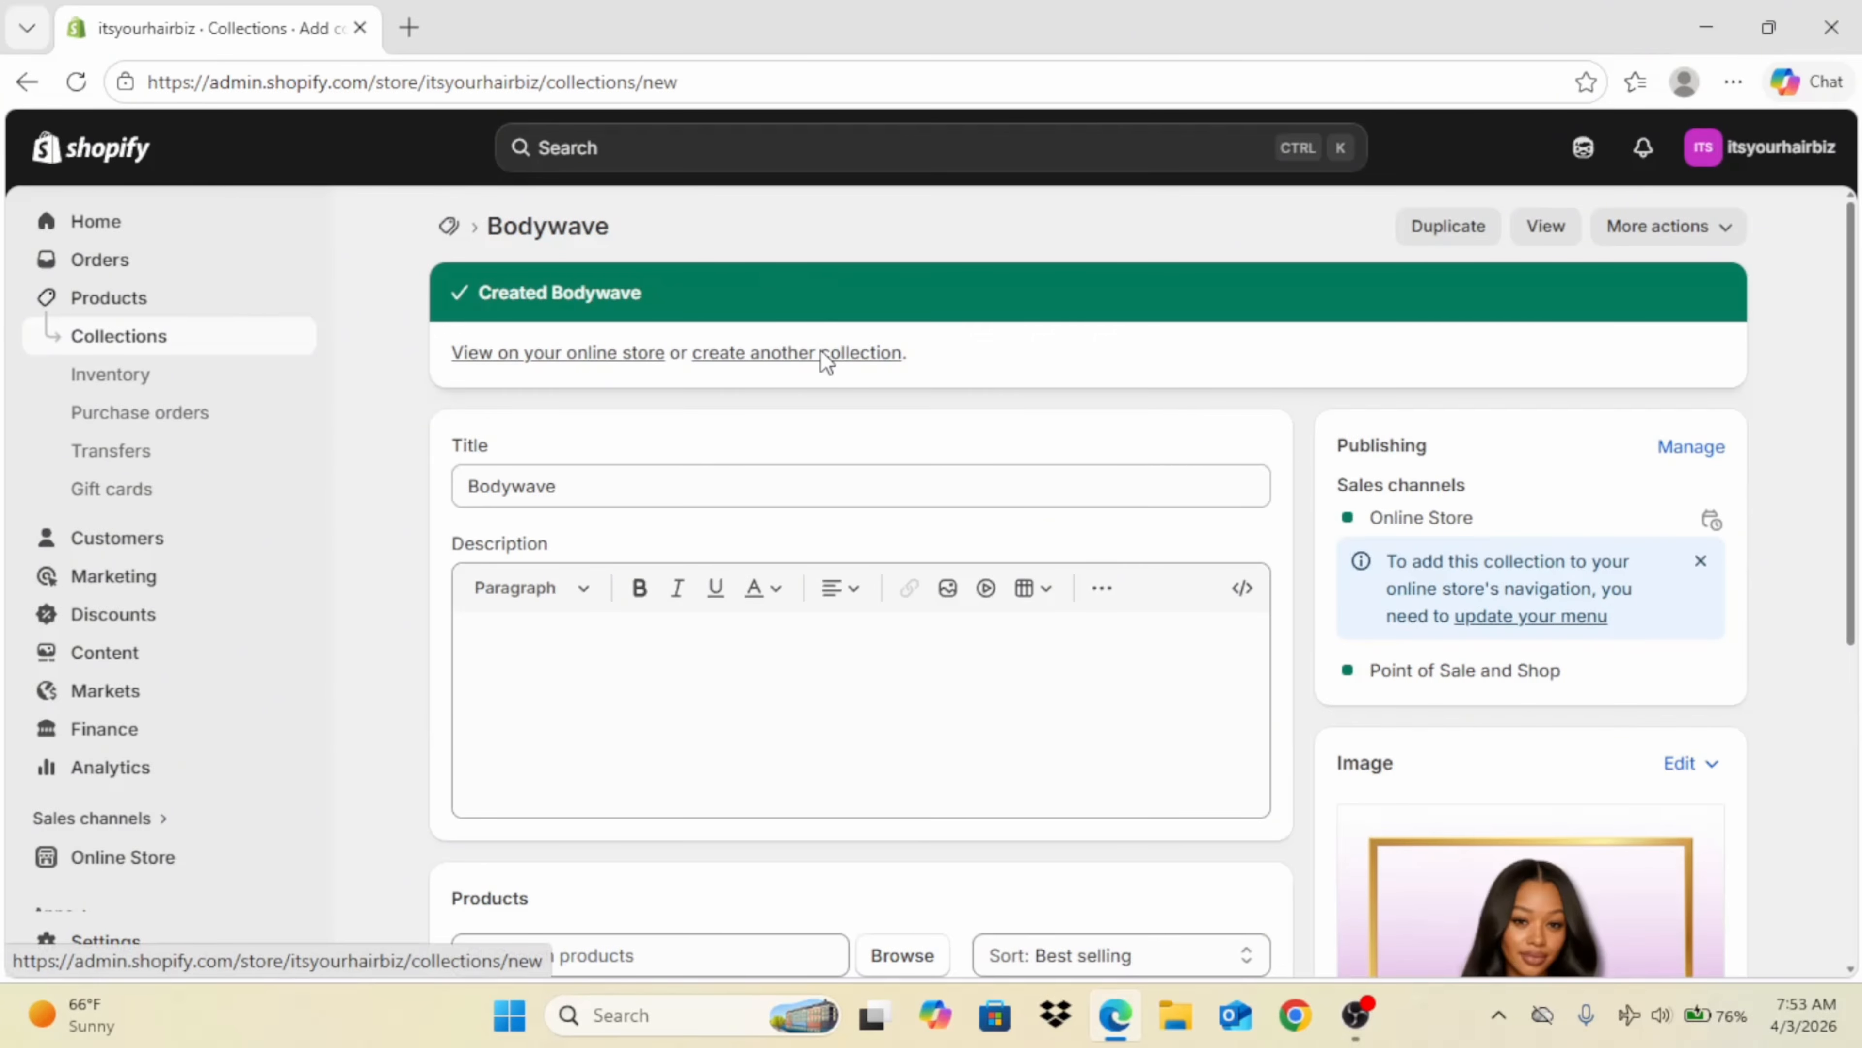
left_click(826, 332)
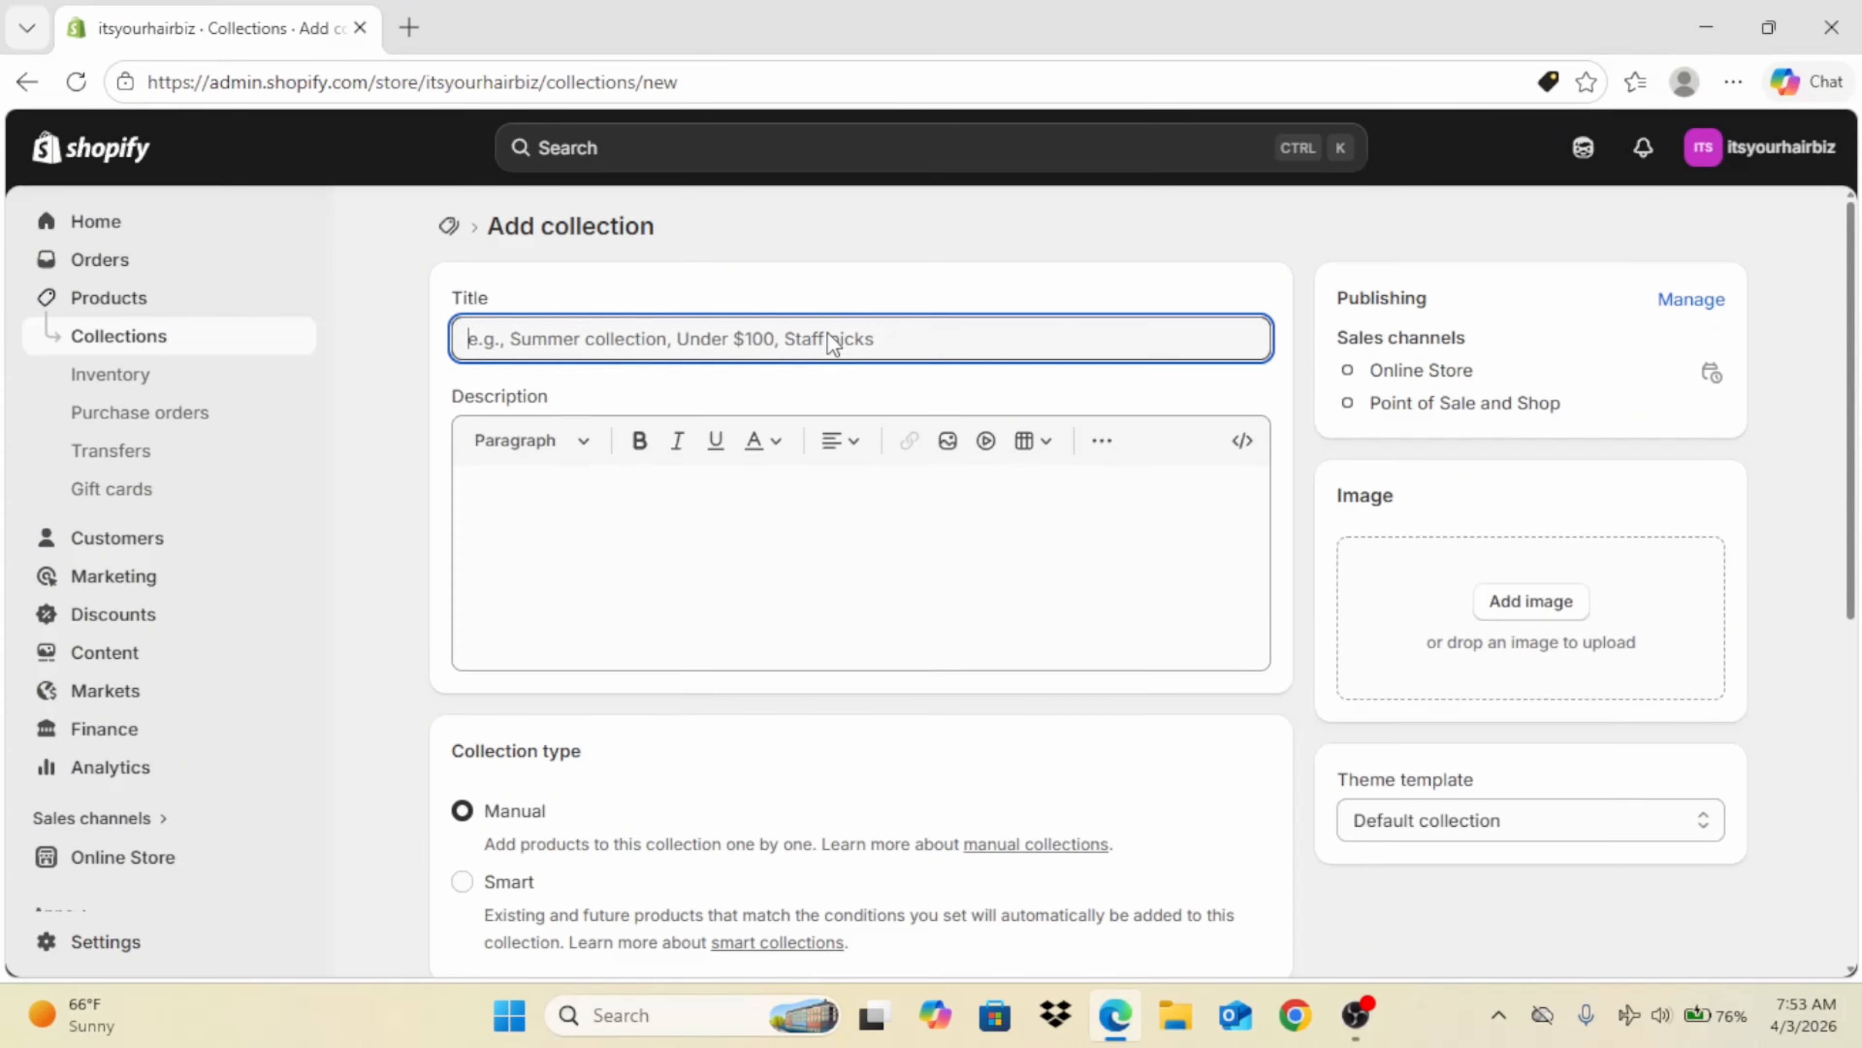
type("Blonde")
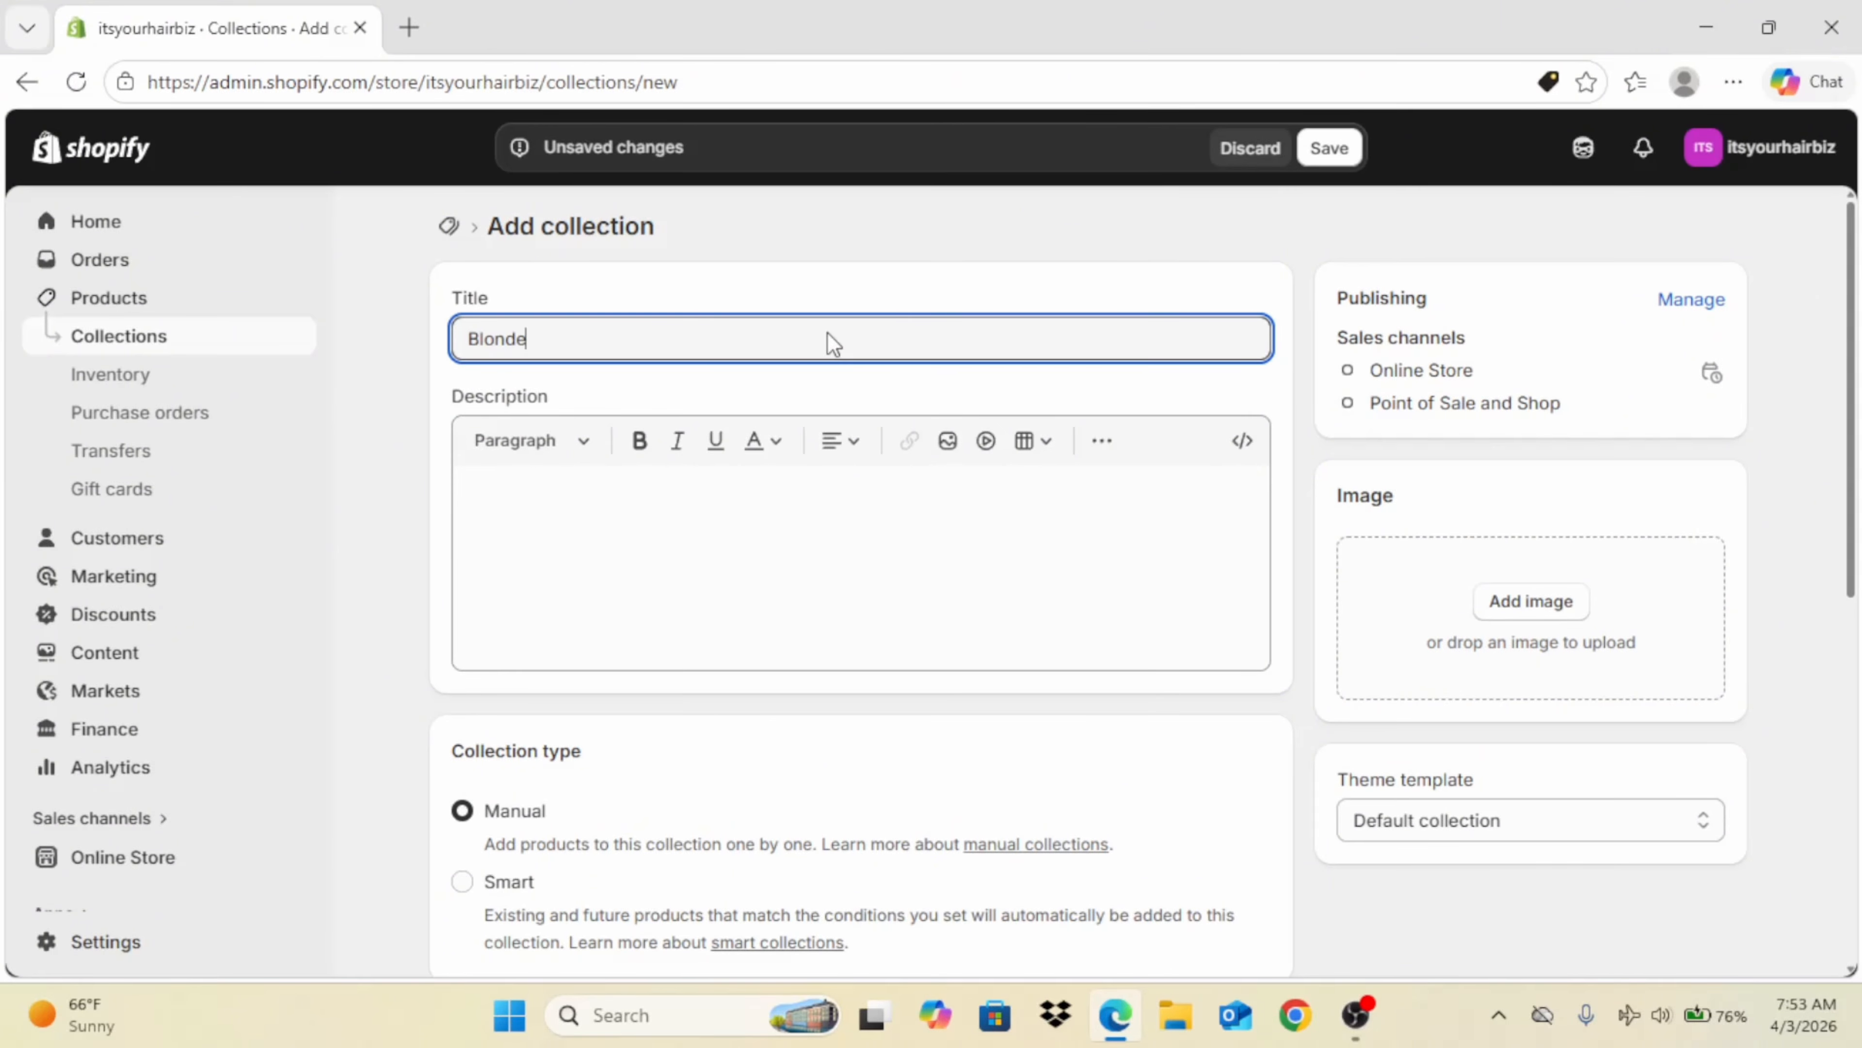
left_click(1561, 610)
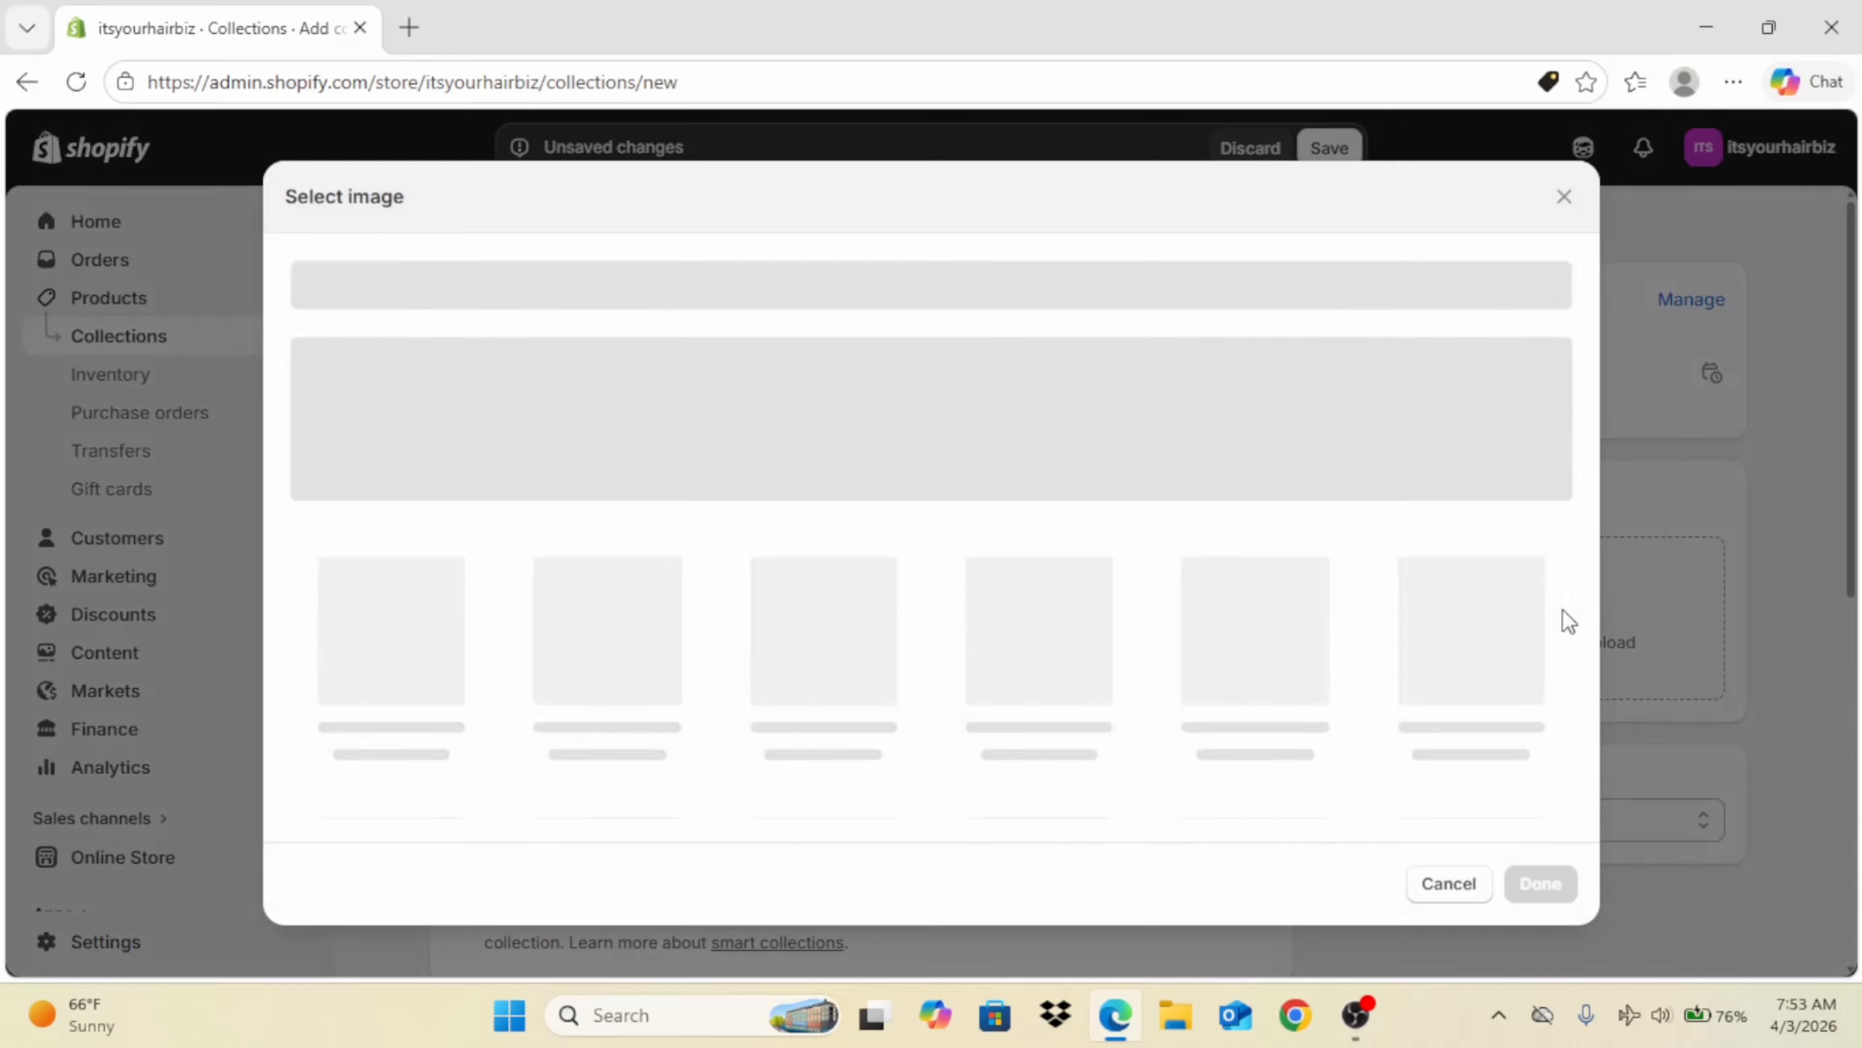
left_click(847, 445)
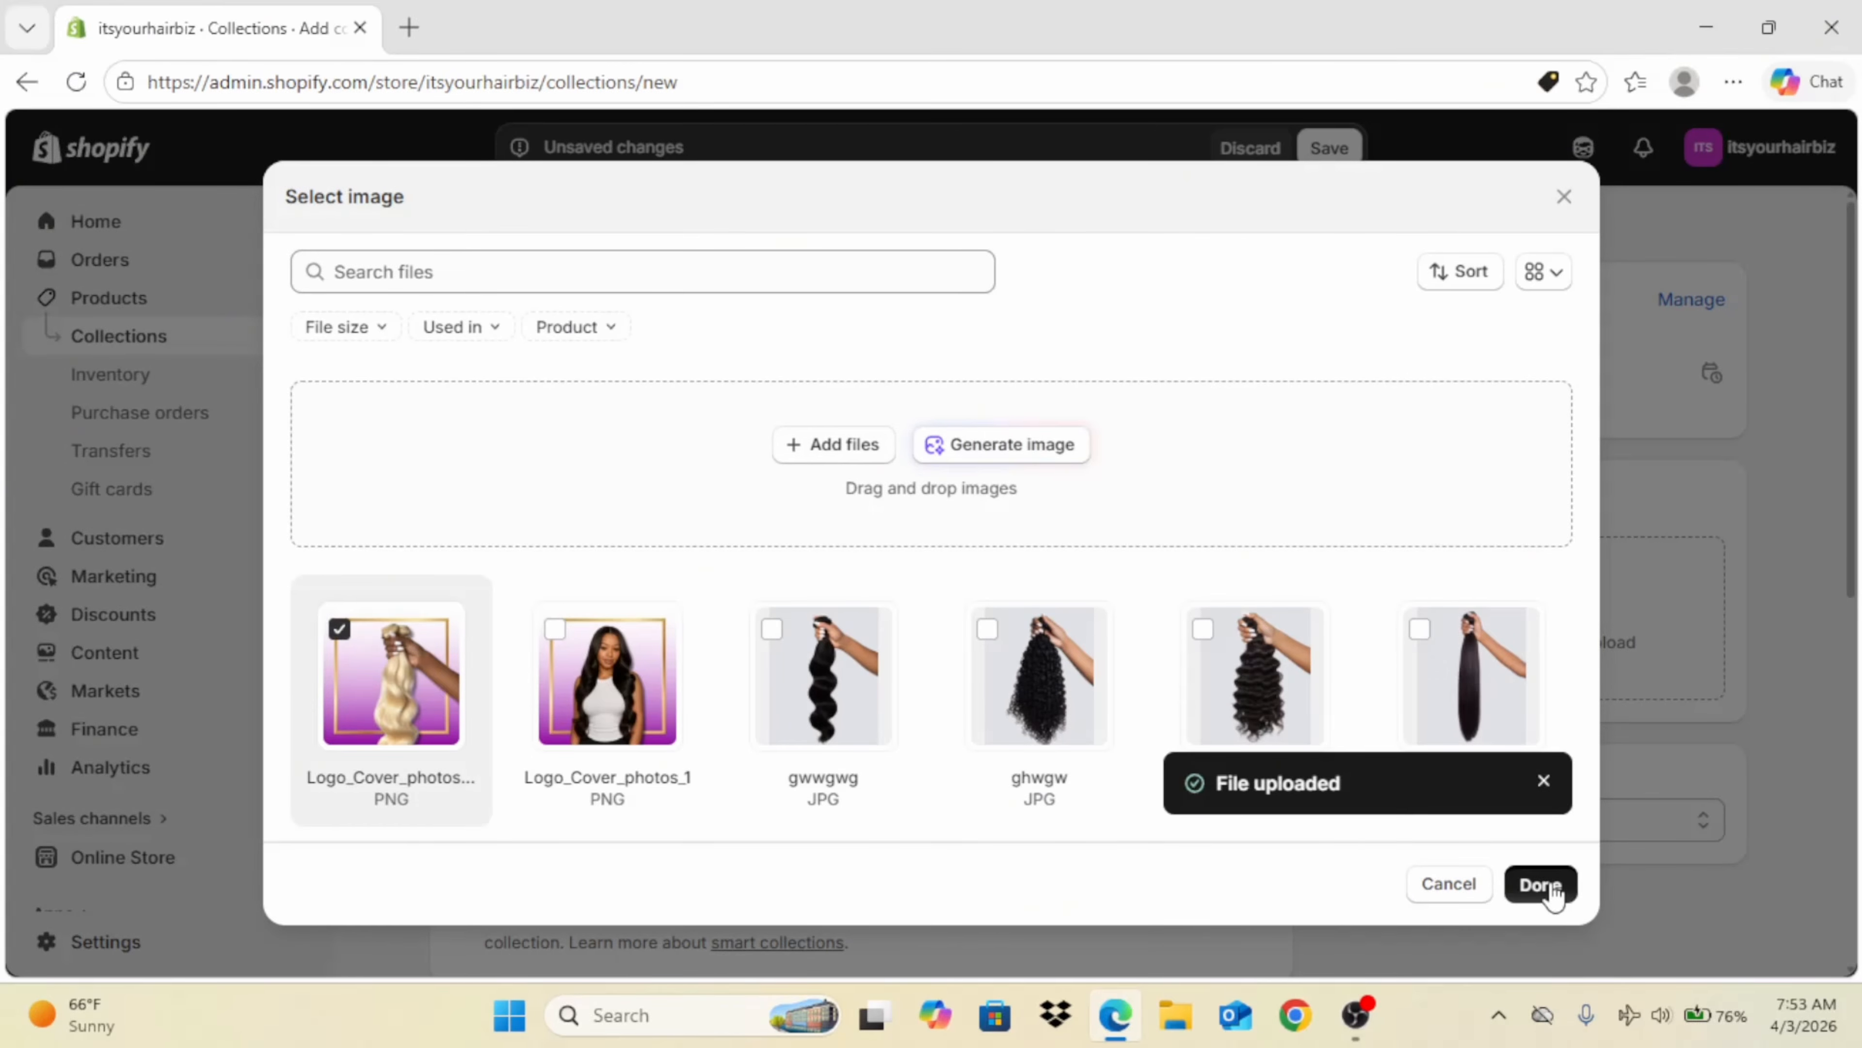
left_click(1540, 883)
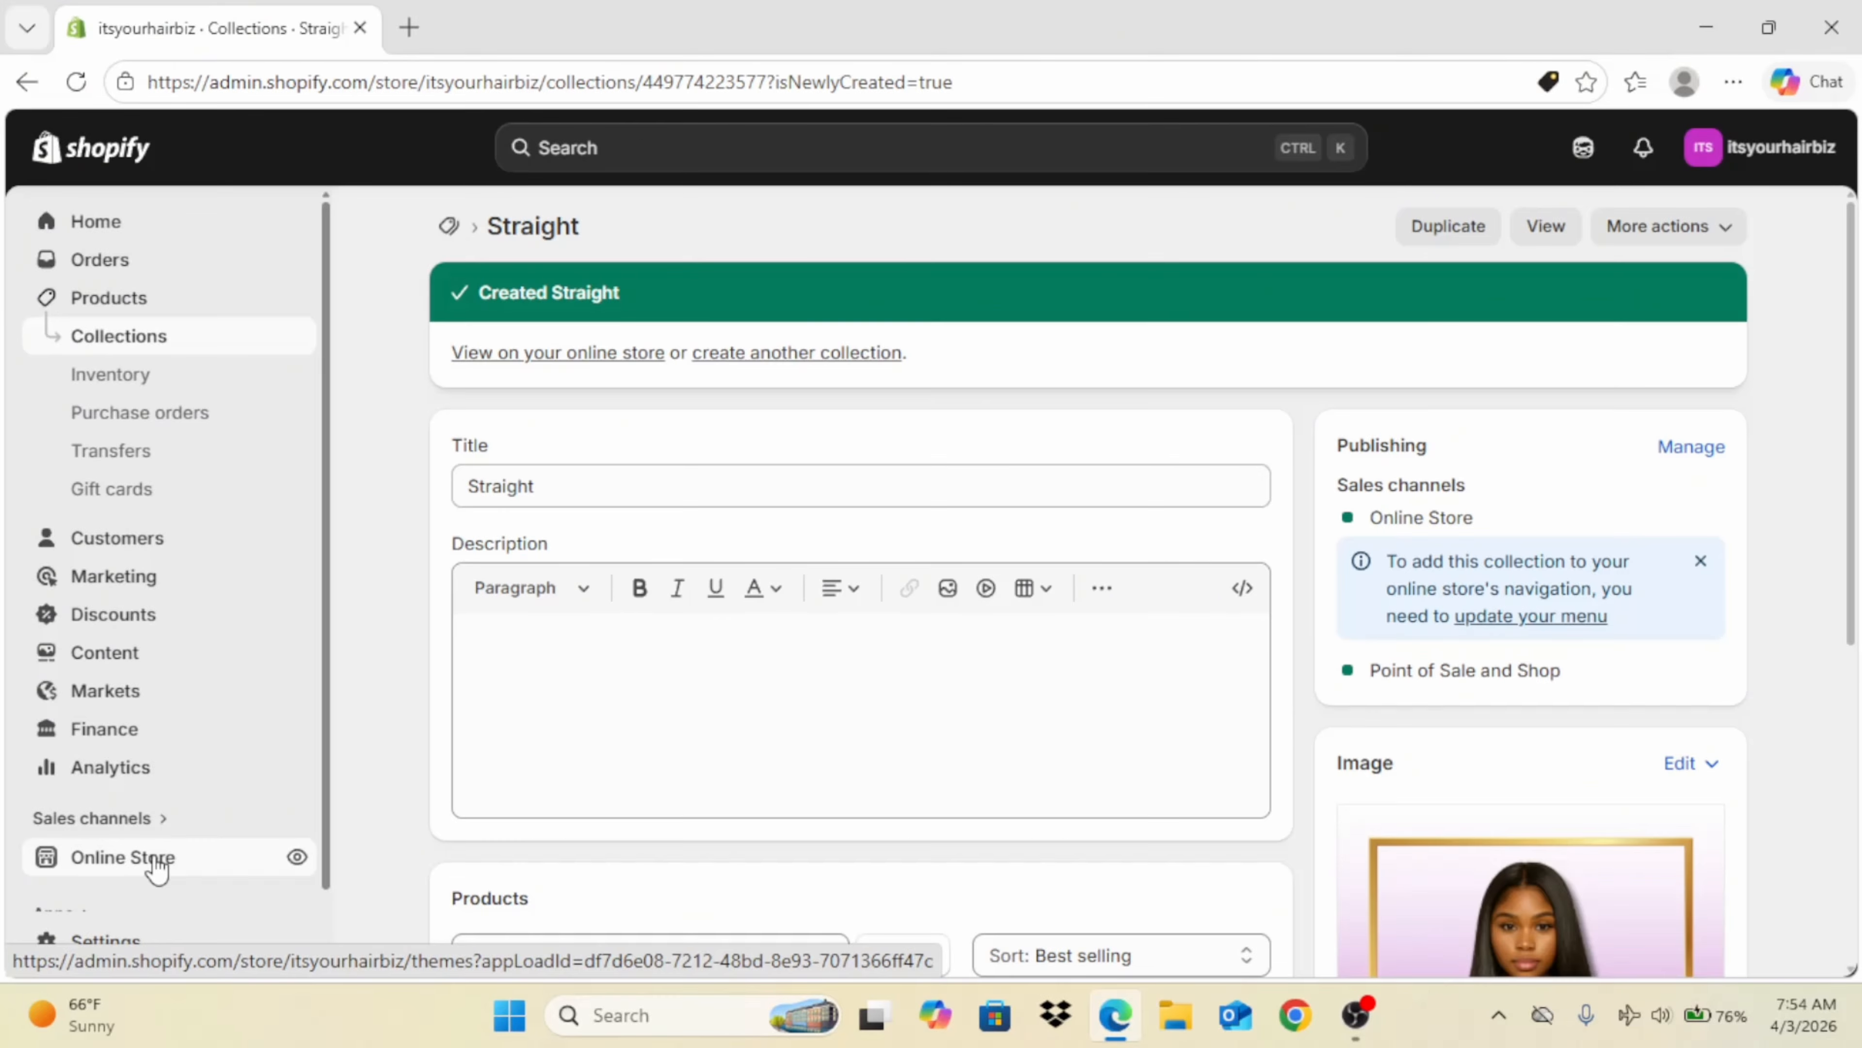
Step: Open the current theme in the theme editor and switch the home page to the mobile preview
left_click(146, 859)
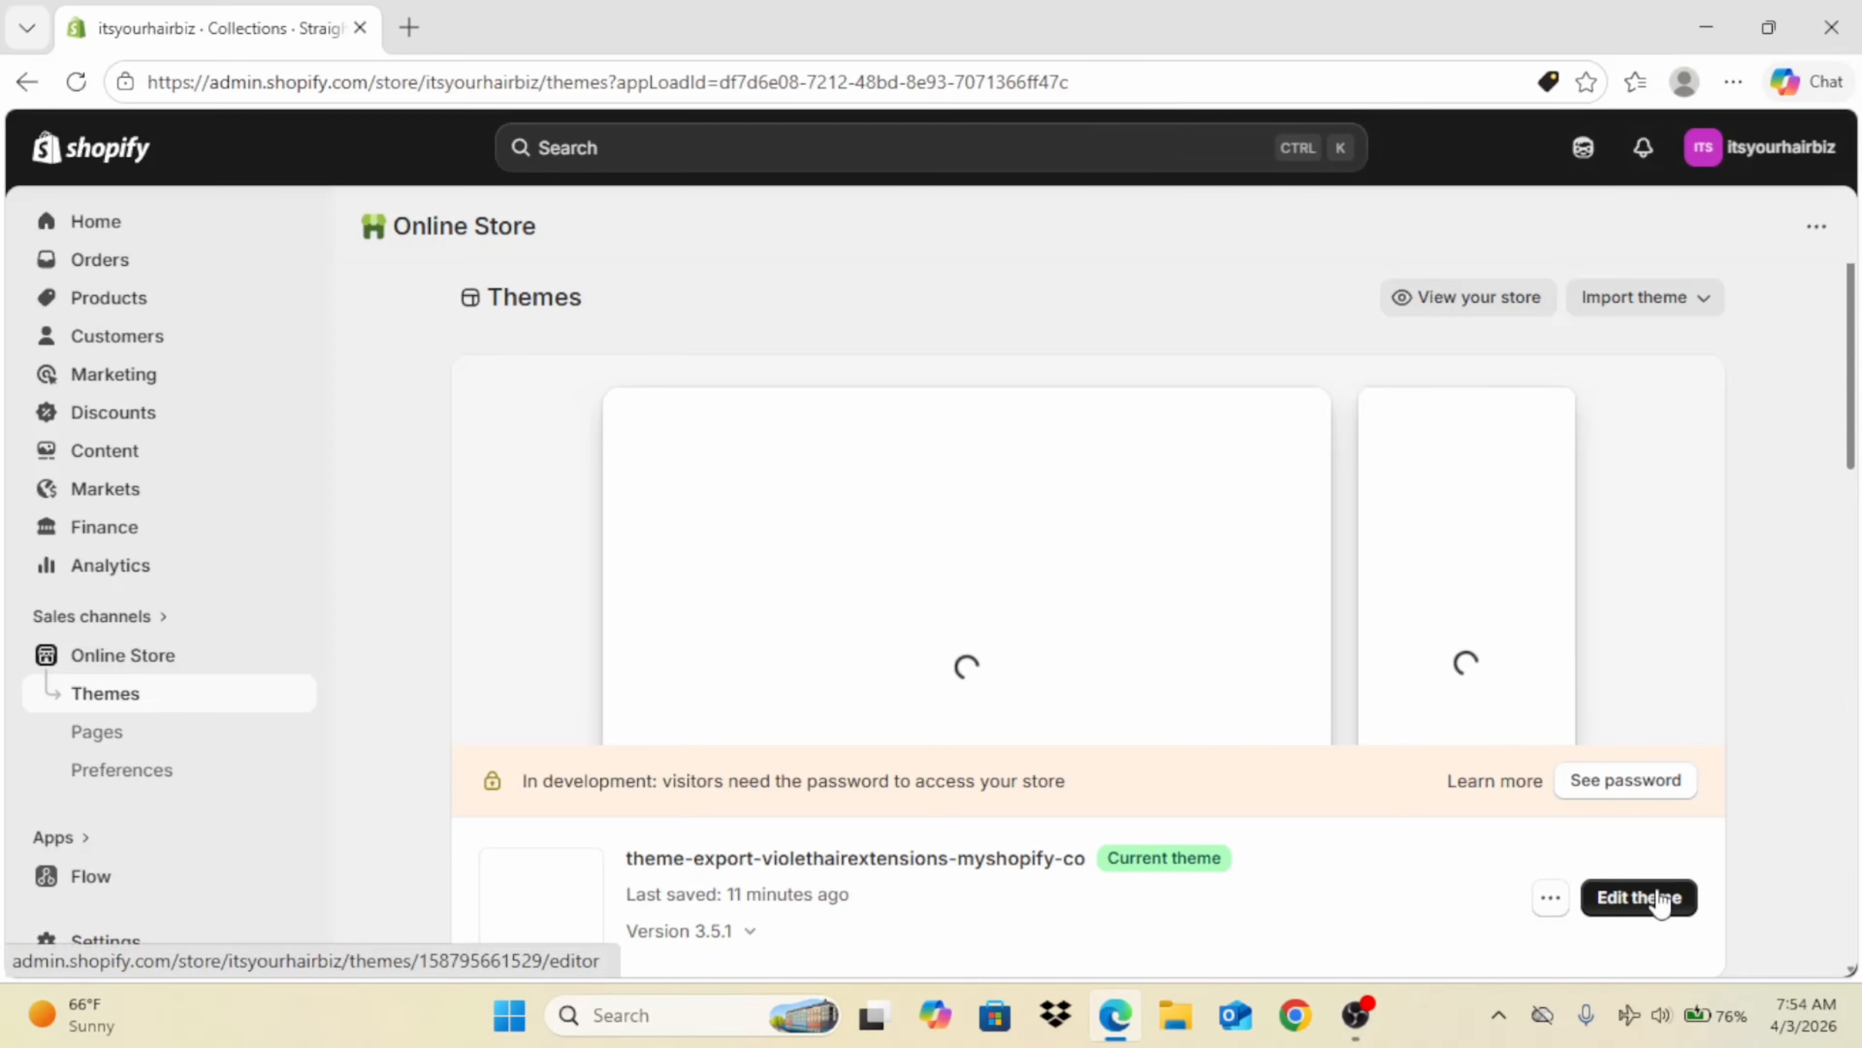
left_click(1657, 891)
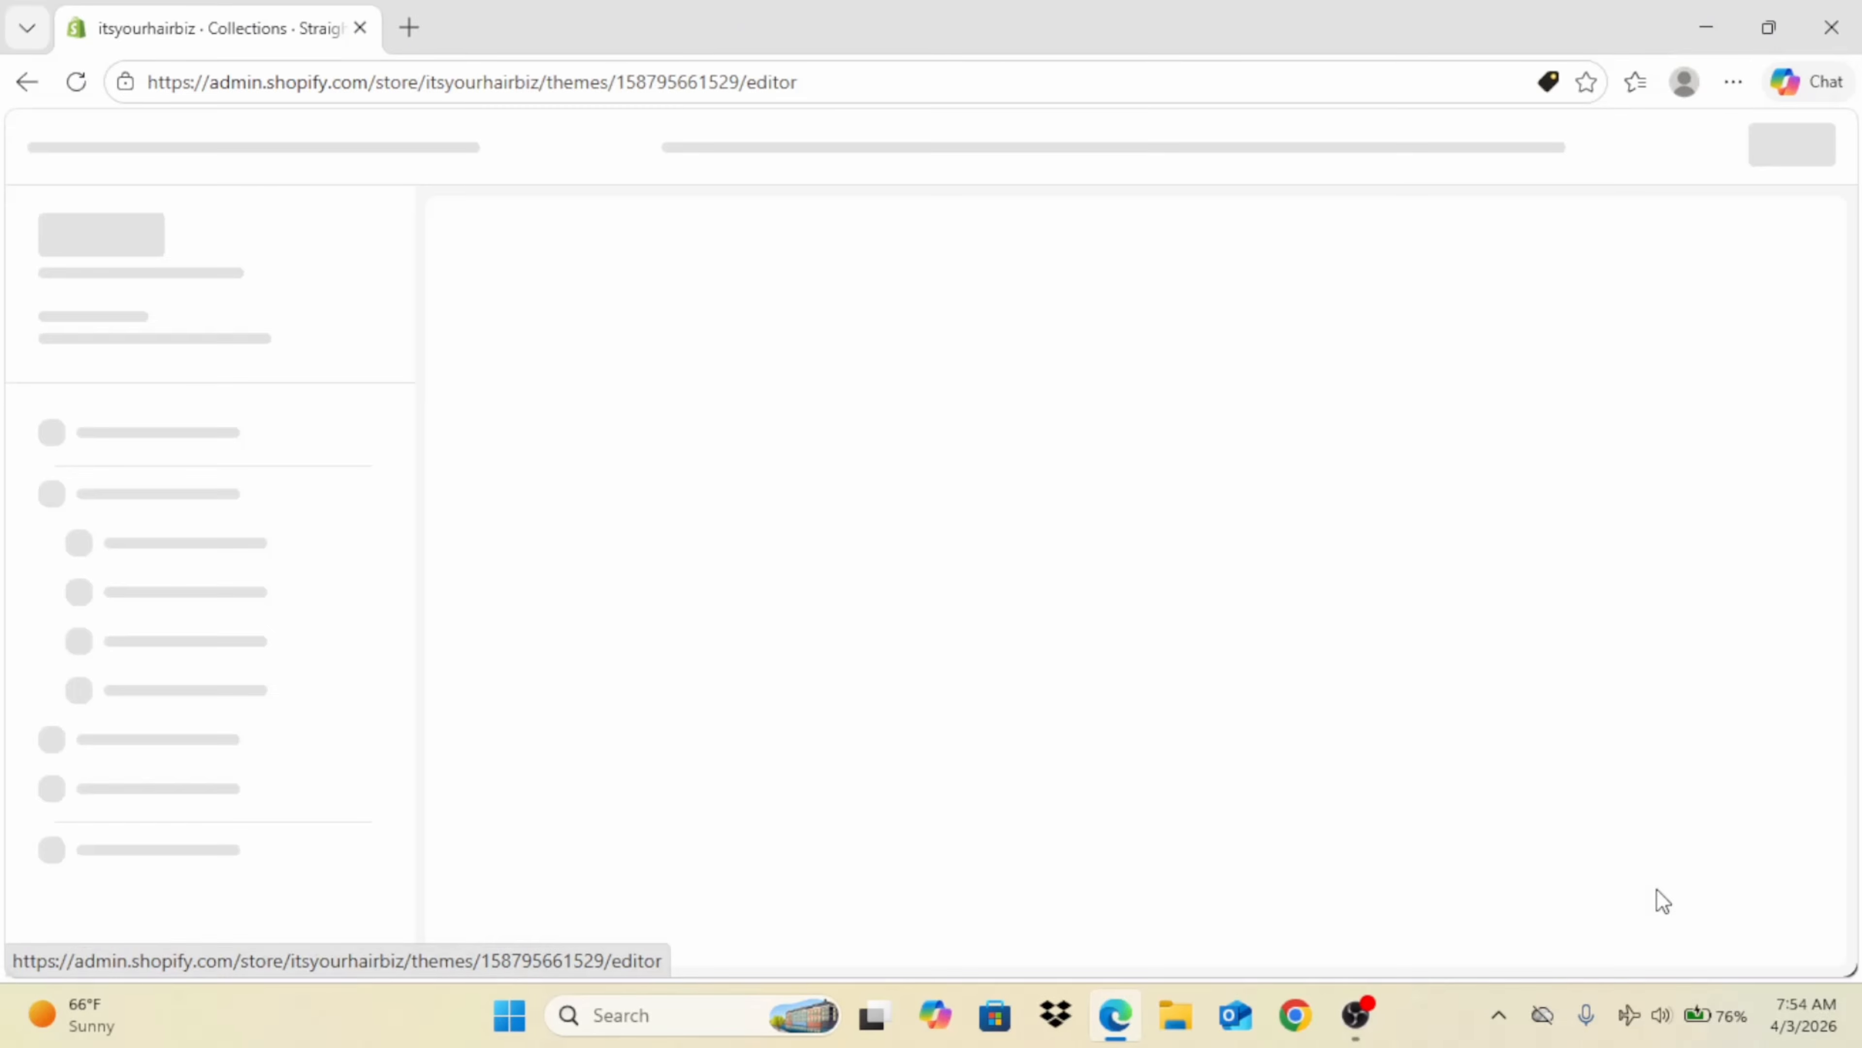
left_click(1615, 155)
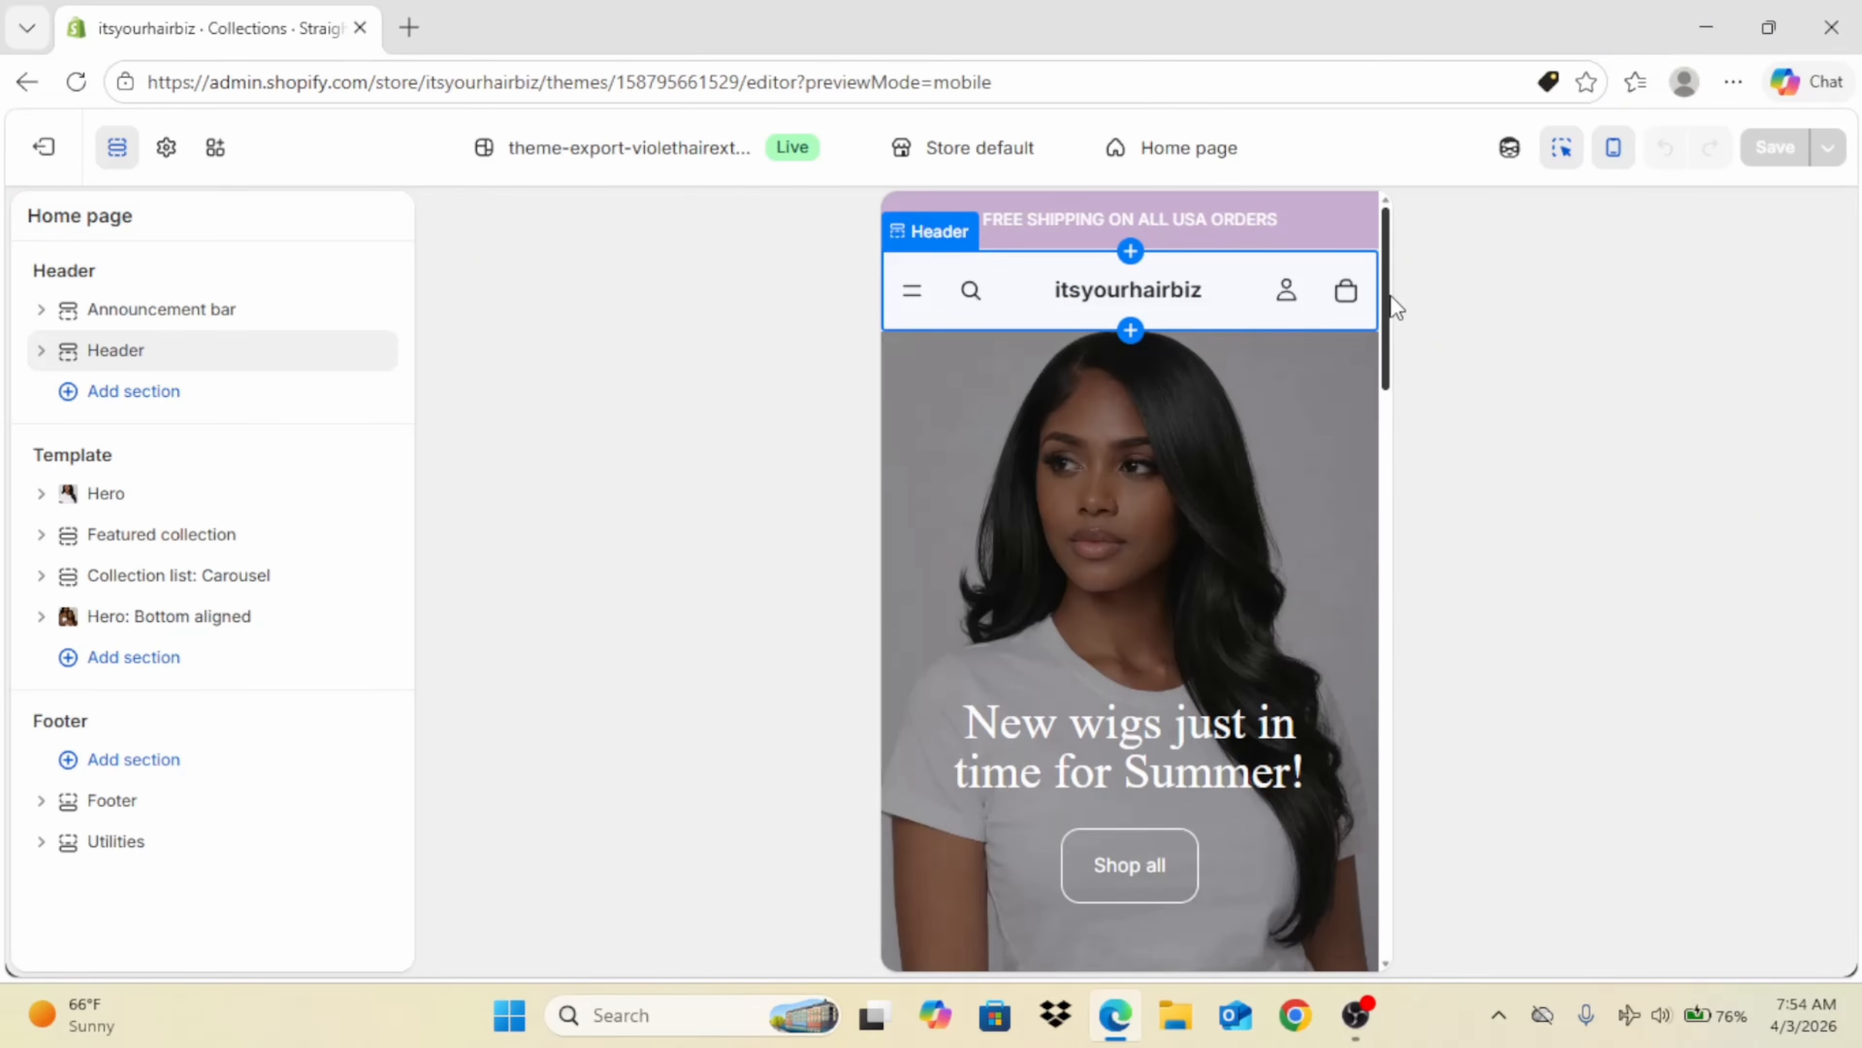
Step: Examine the home page's mobile layout, browsing the collection cards in the Shop The Girlies Fav carousel
scroll(1391, 352, "down", 4)
left_click_drag(1391, 372, 1410, 648)
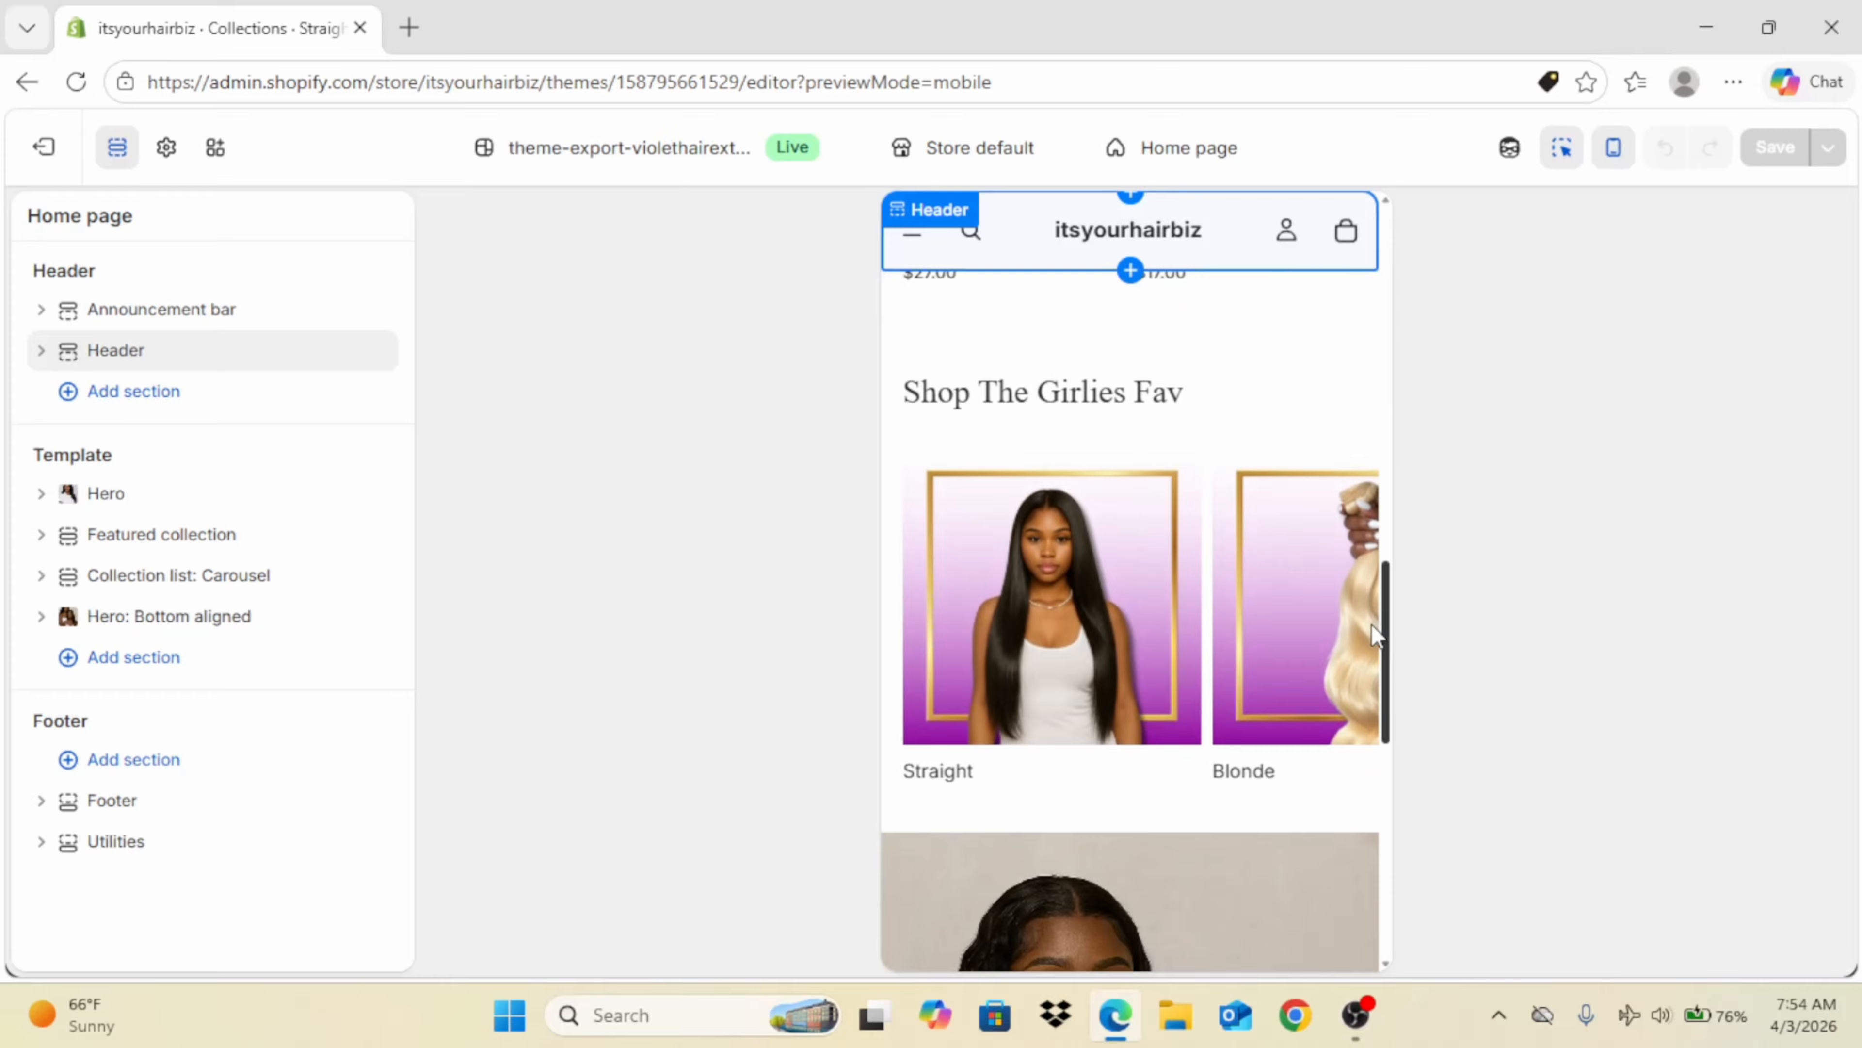
left_click(1360, 587)
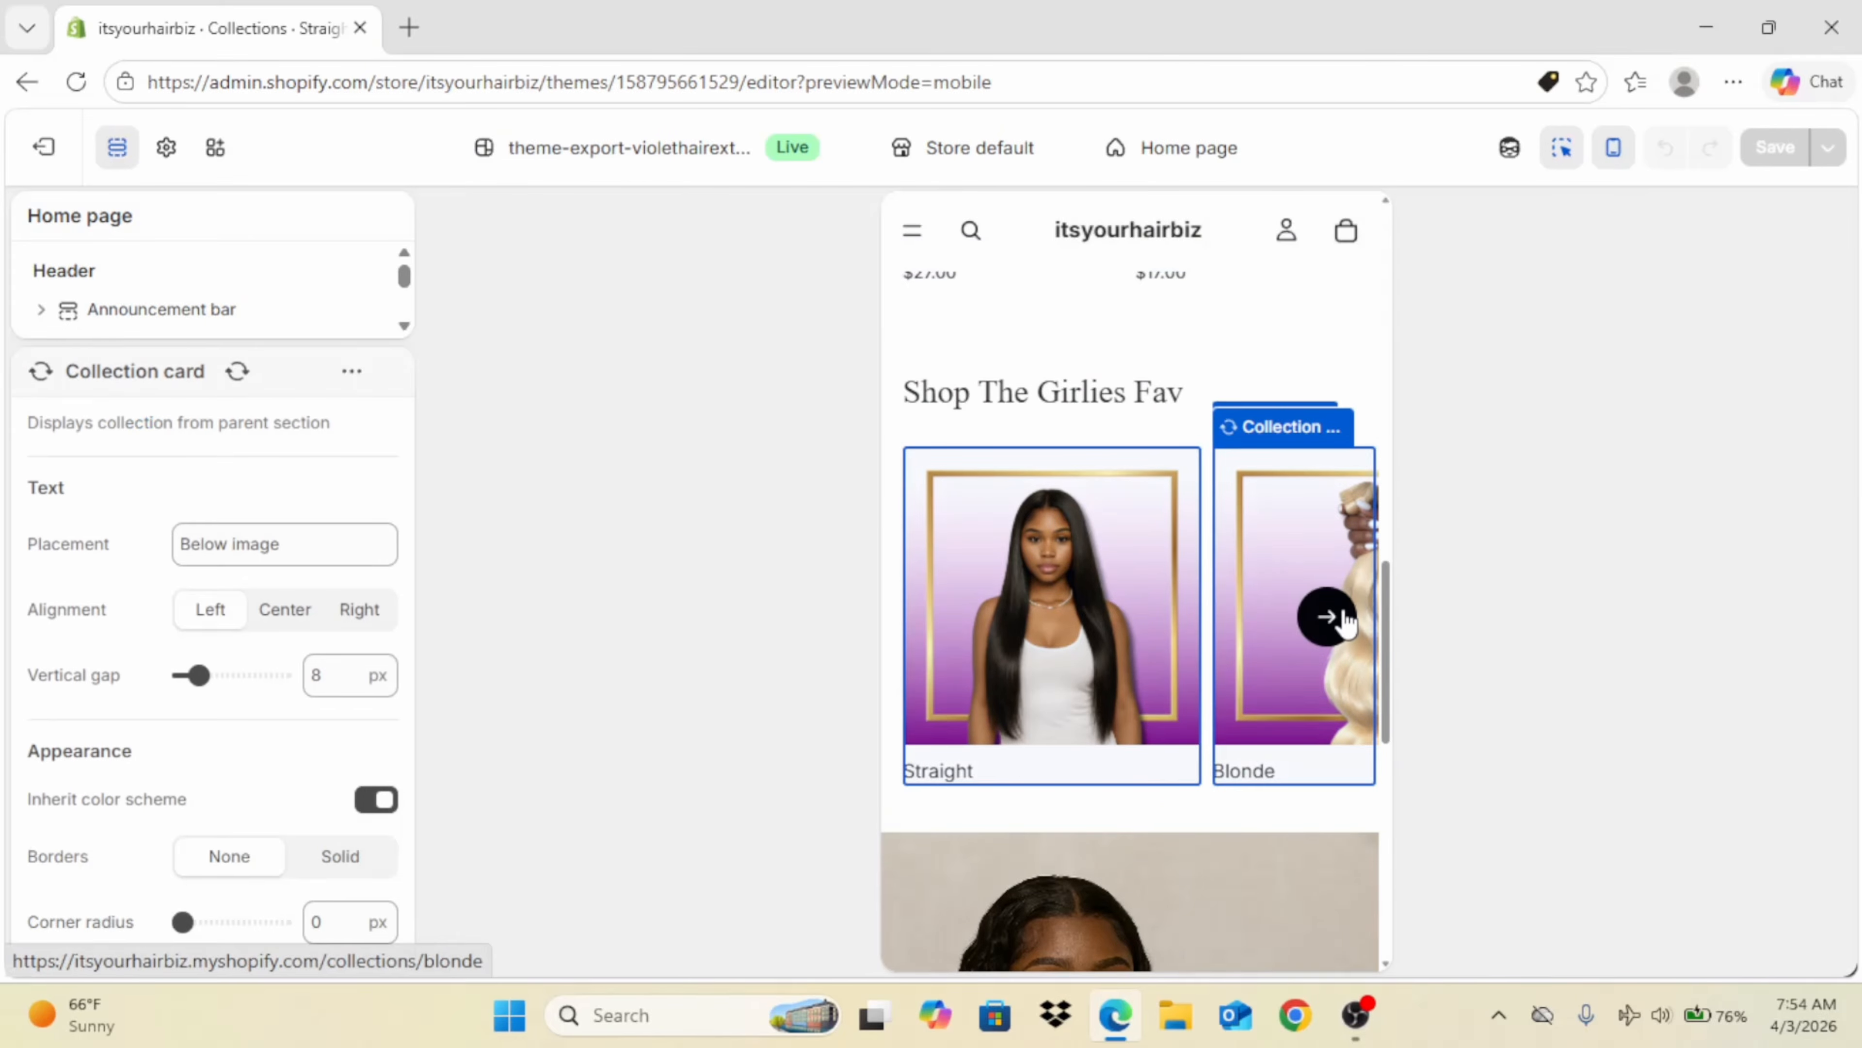
left_click(1327, 616)
left_click(1343, 625)
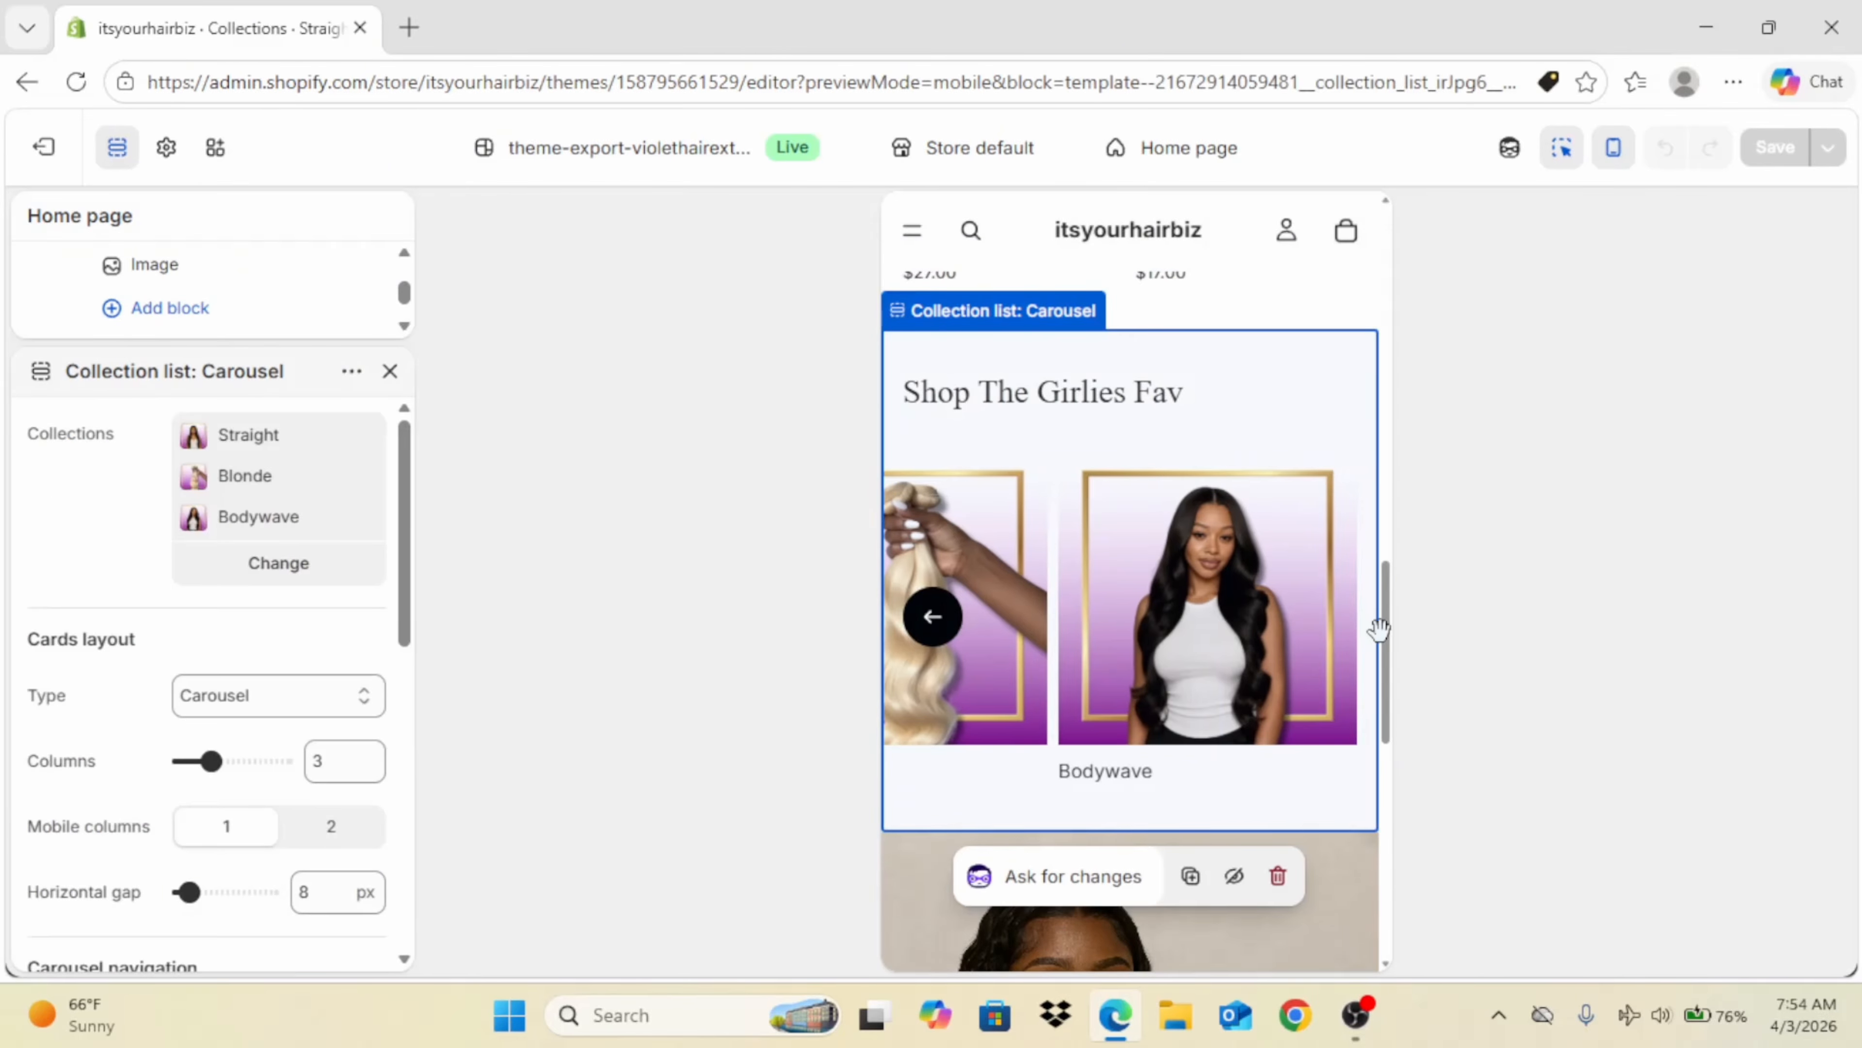
left_click_drag(1389, 679, 1388, 338)
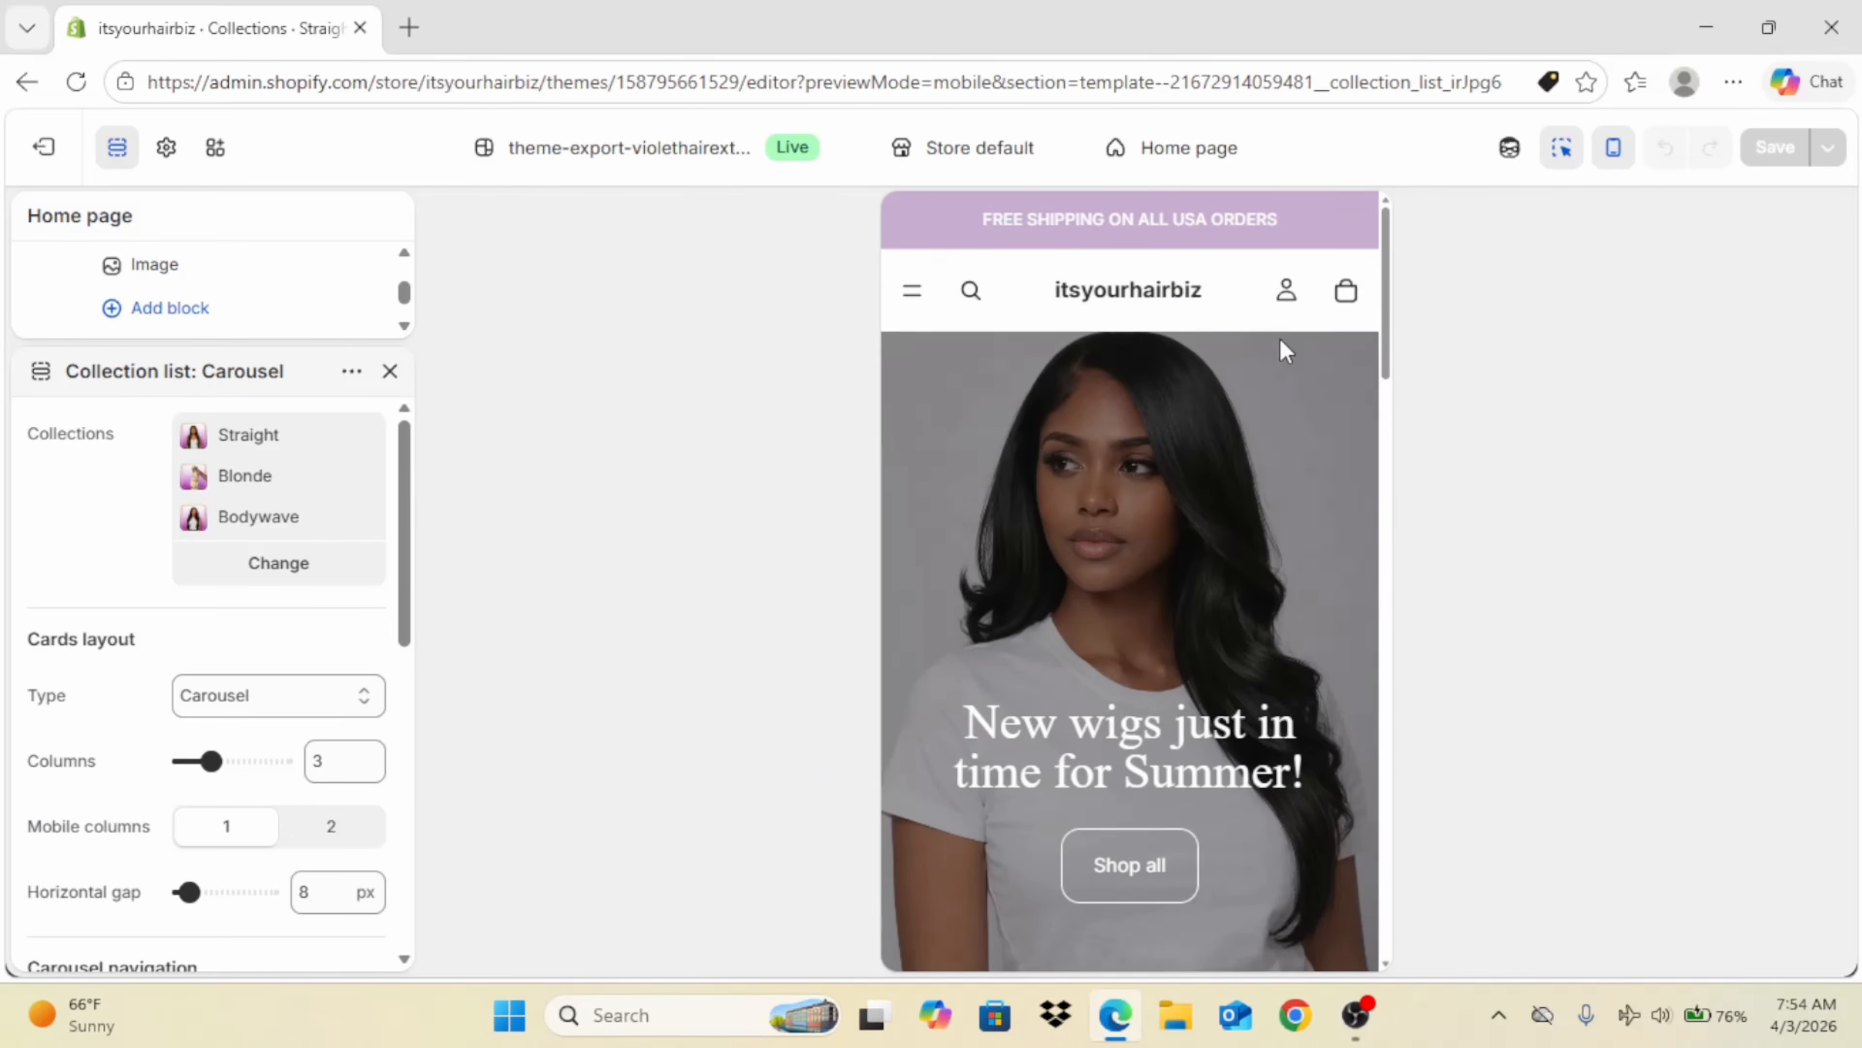
Step: Upload Violet_3 as the default logo in the theme settings, save the change and exit the theme editor
left_click(1127, 290)
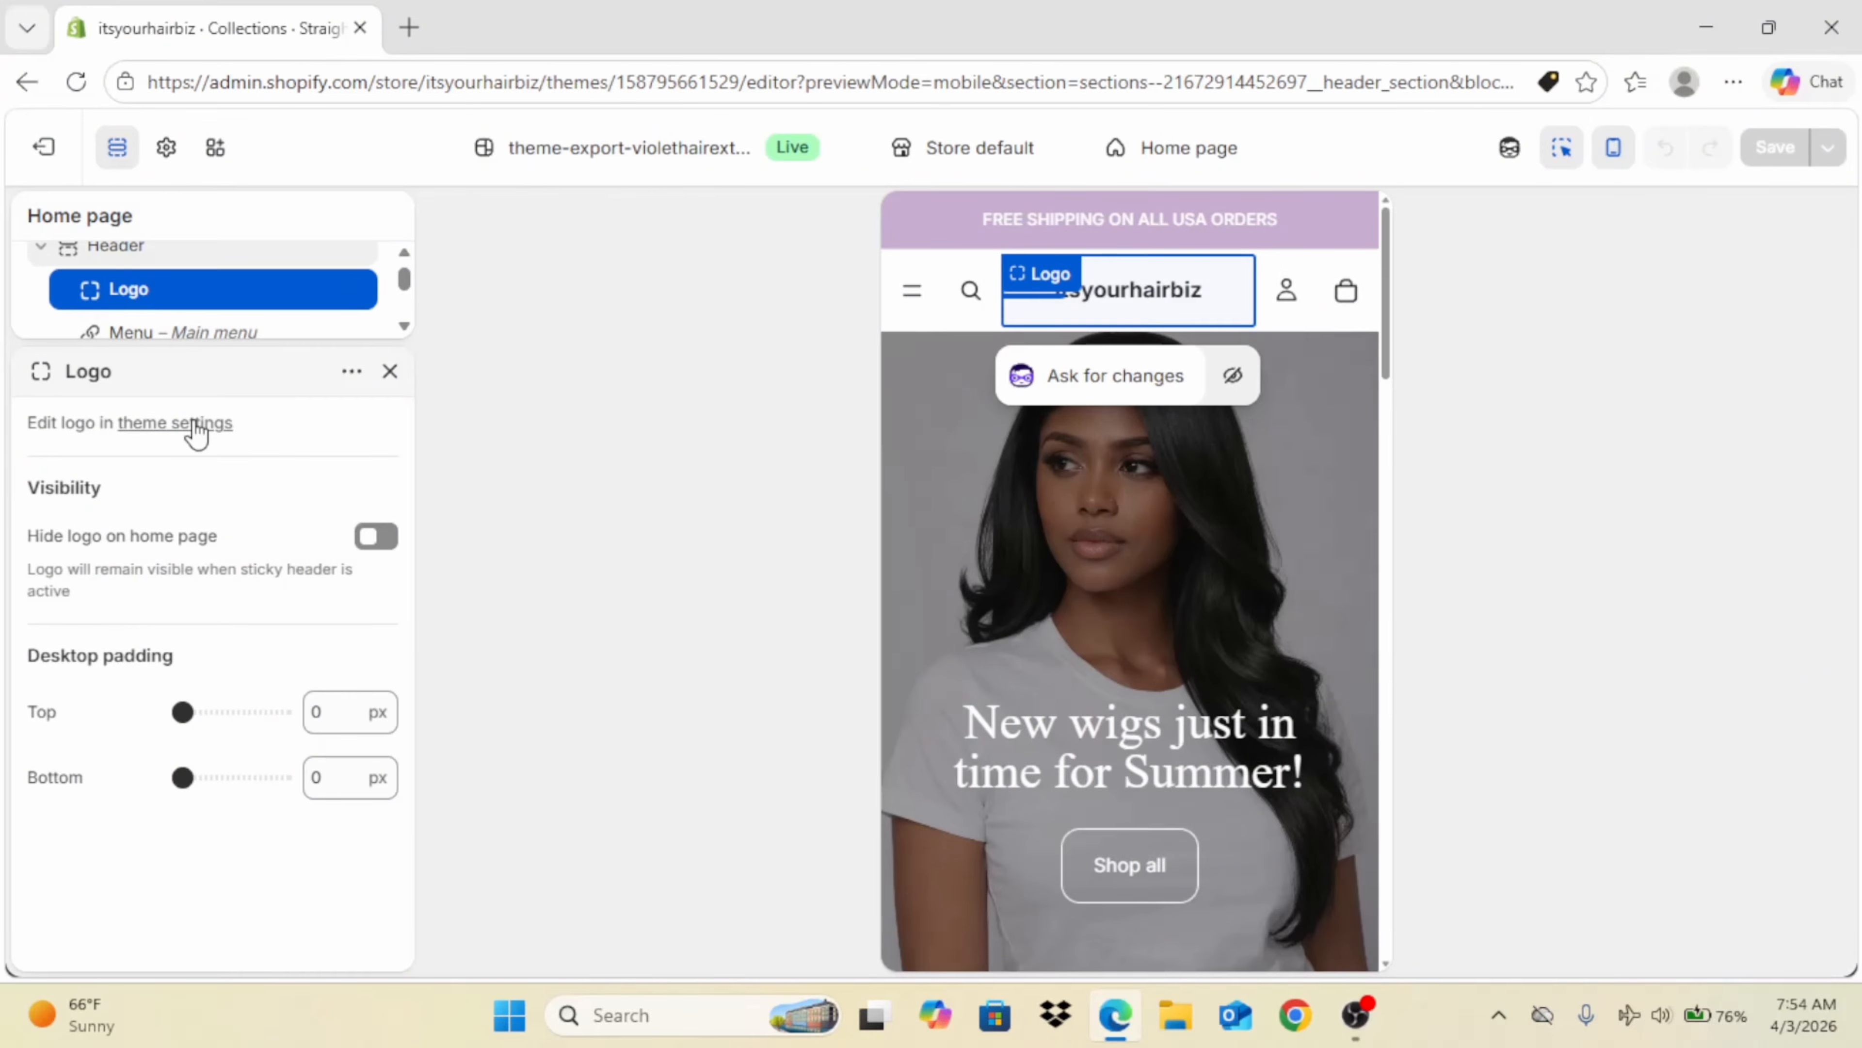
left_click(193, 424)
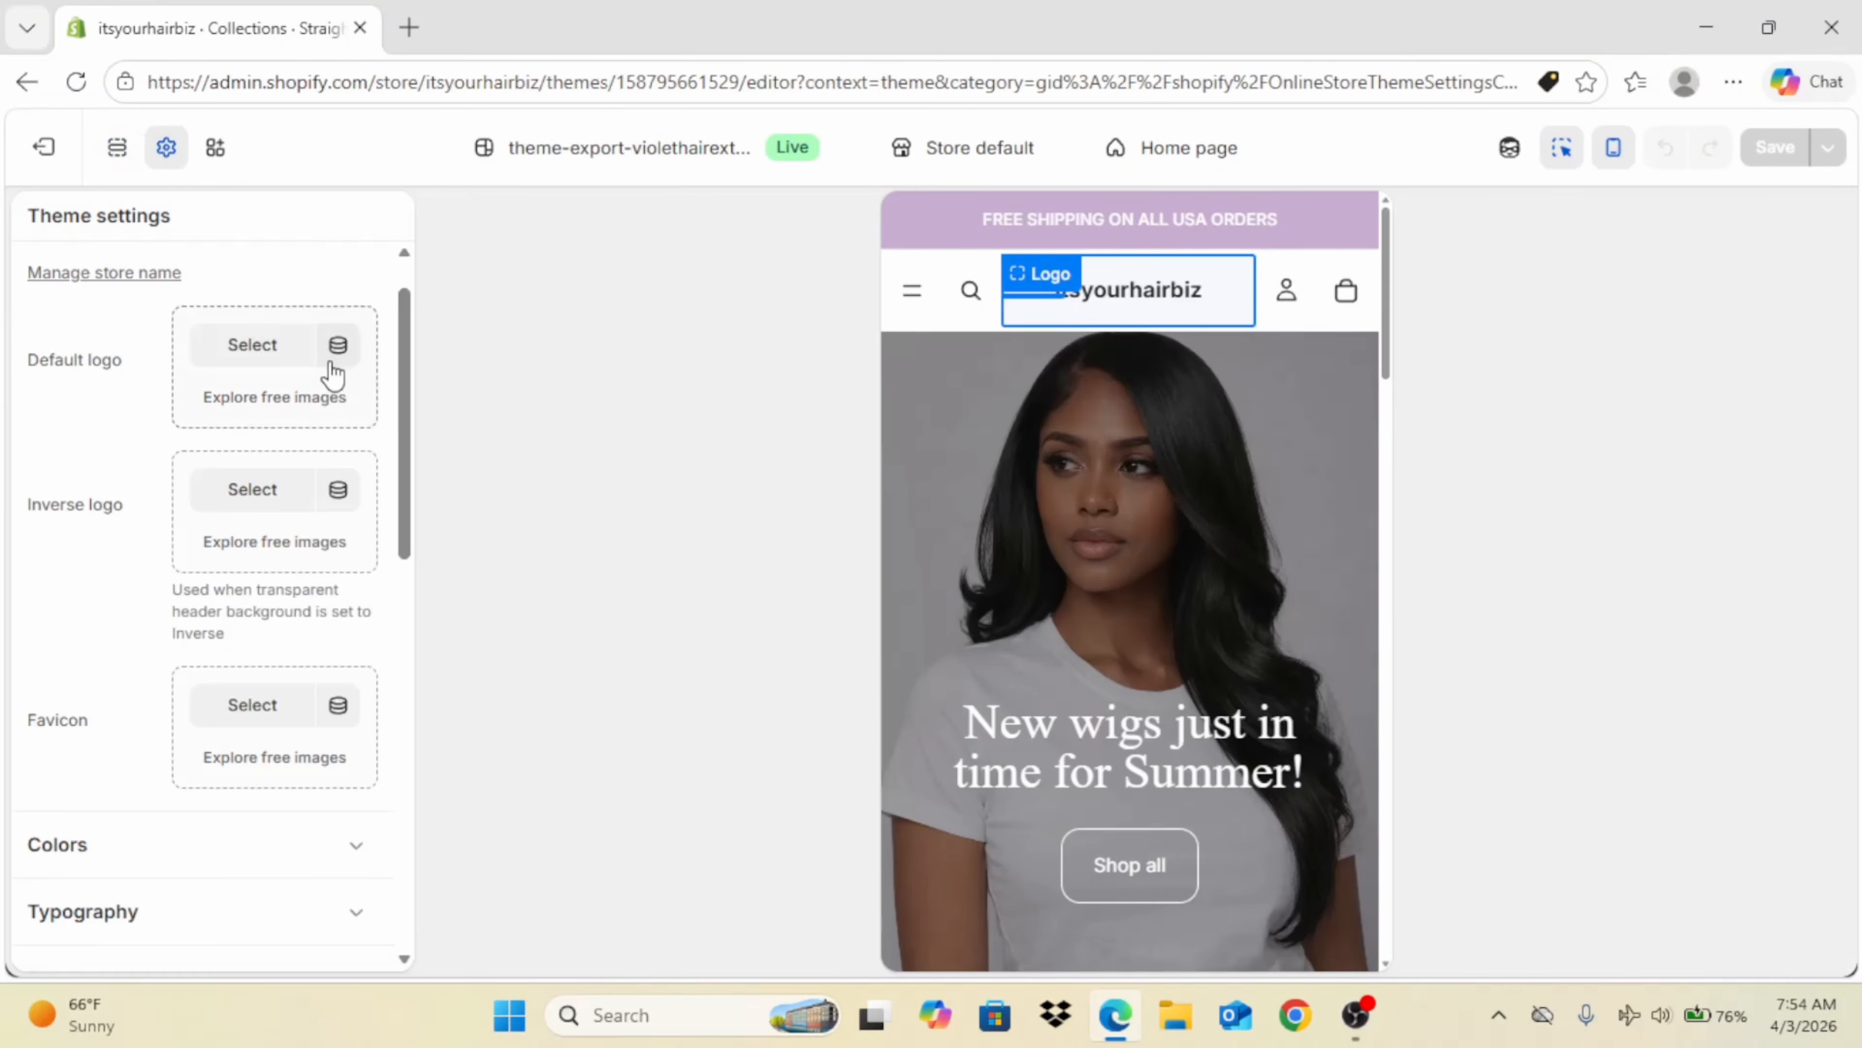
left_click(261, 365)
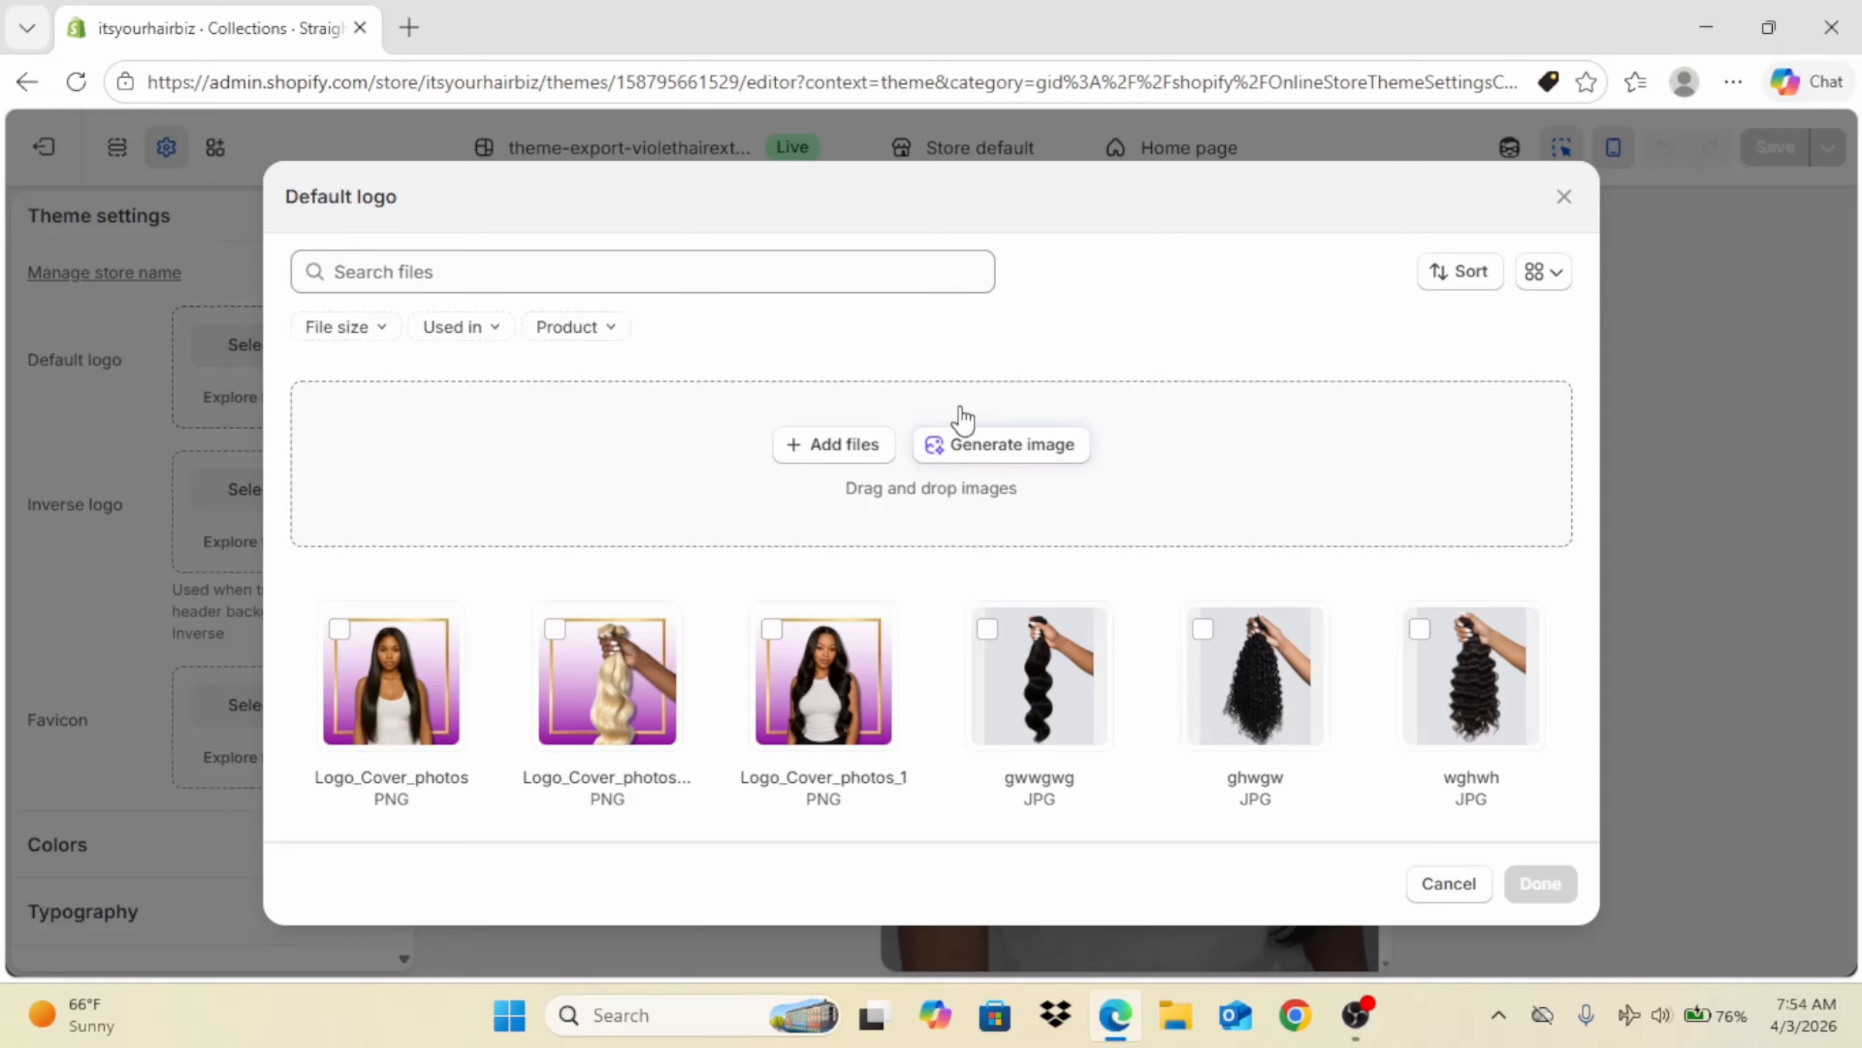
left_click(854, 453)
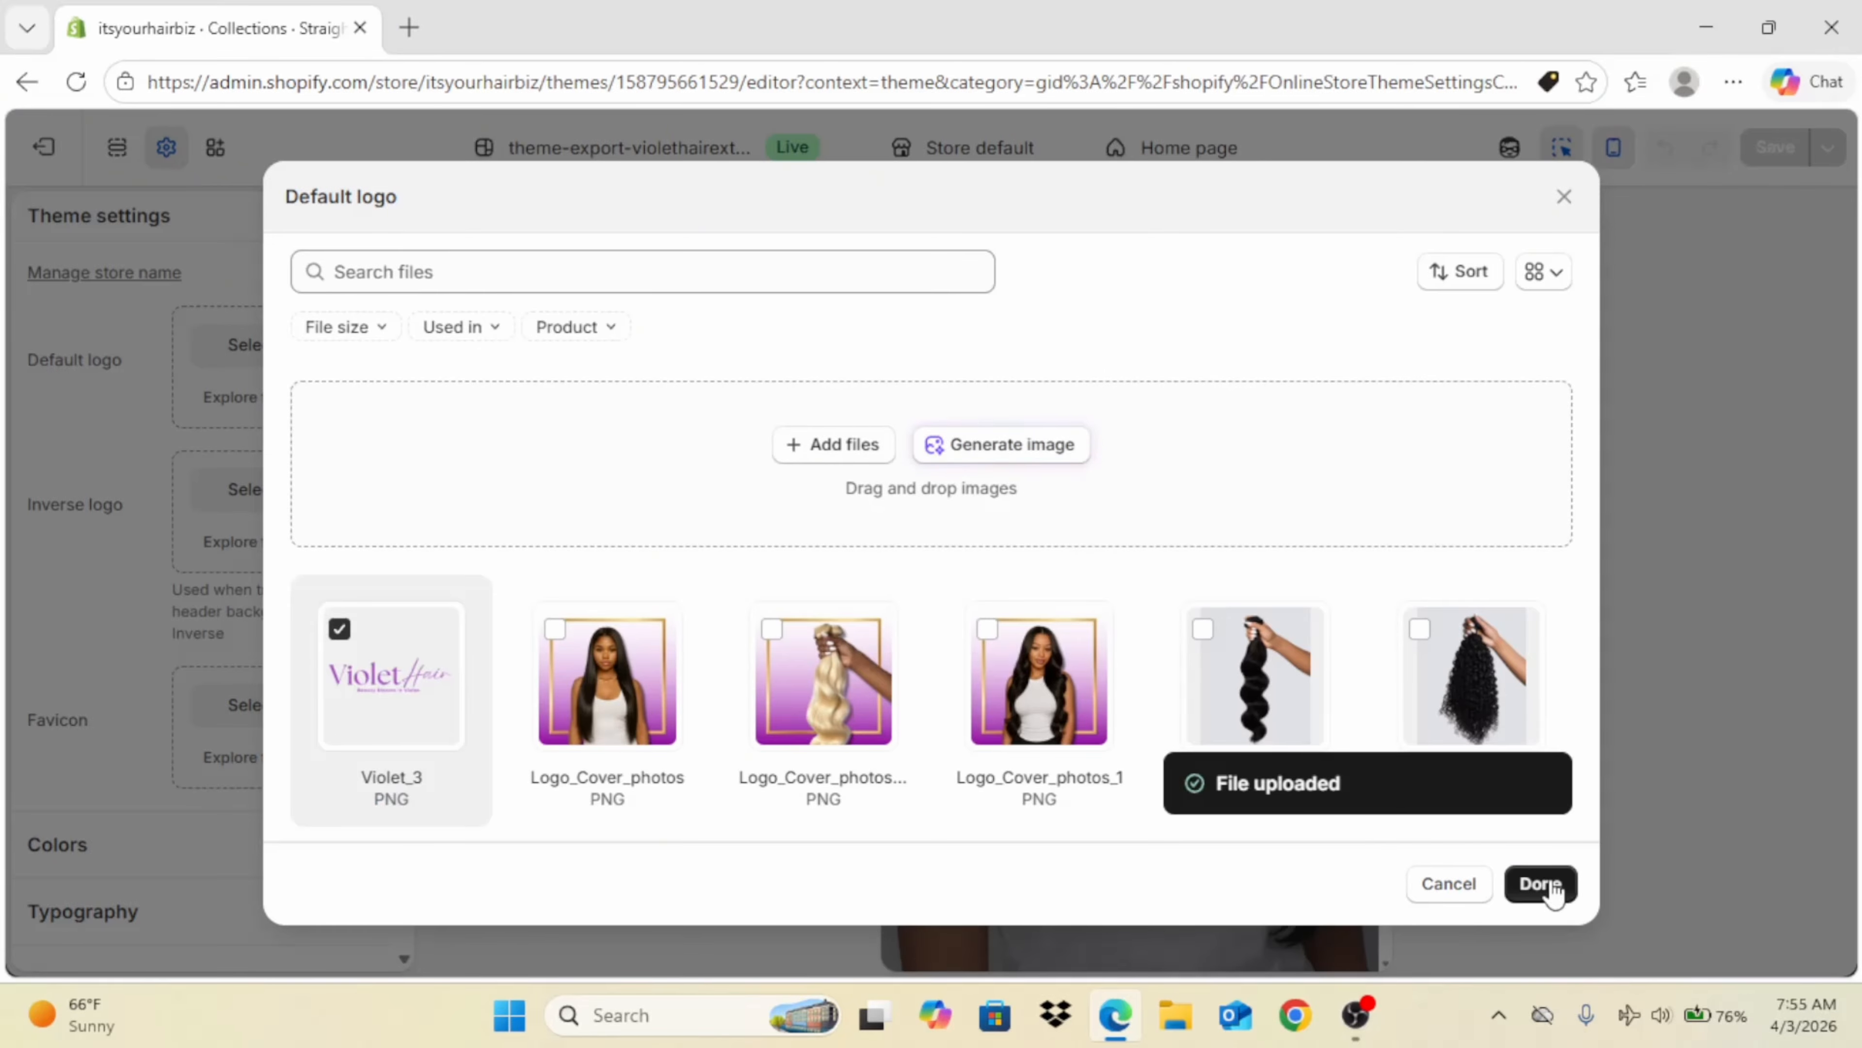
left_click(1549, 884)
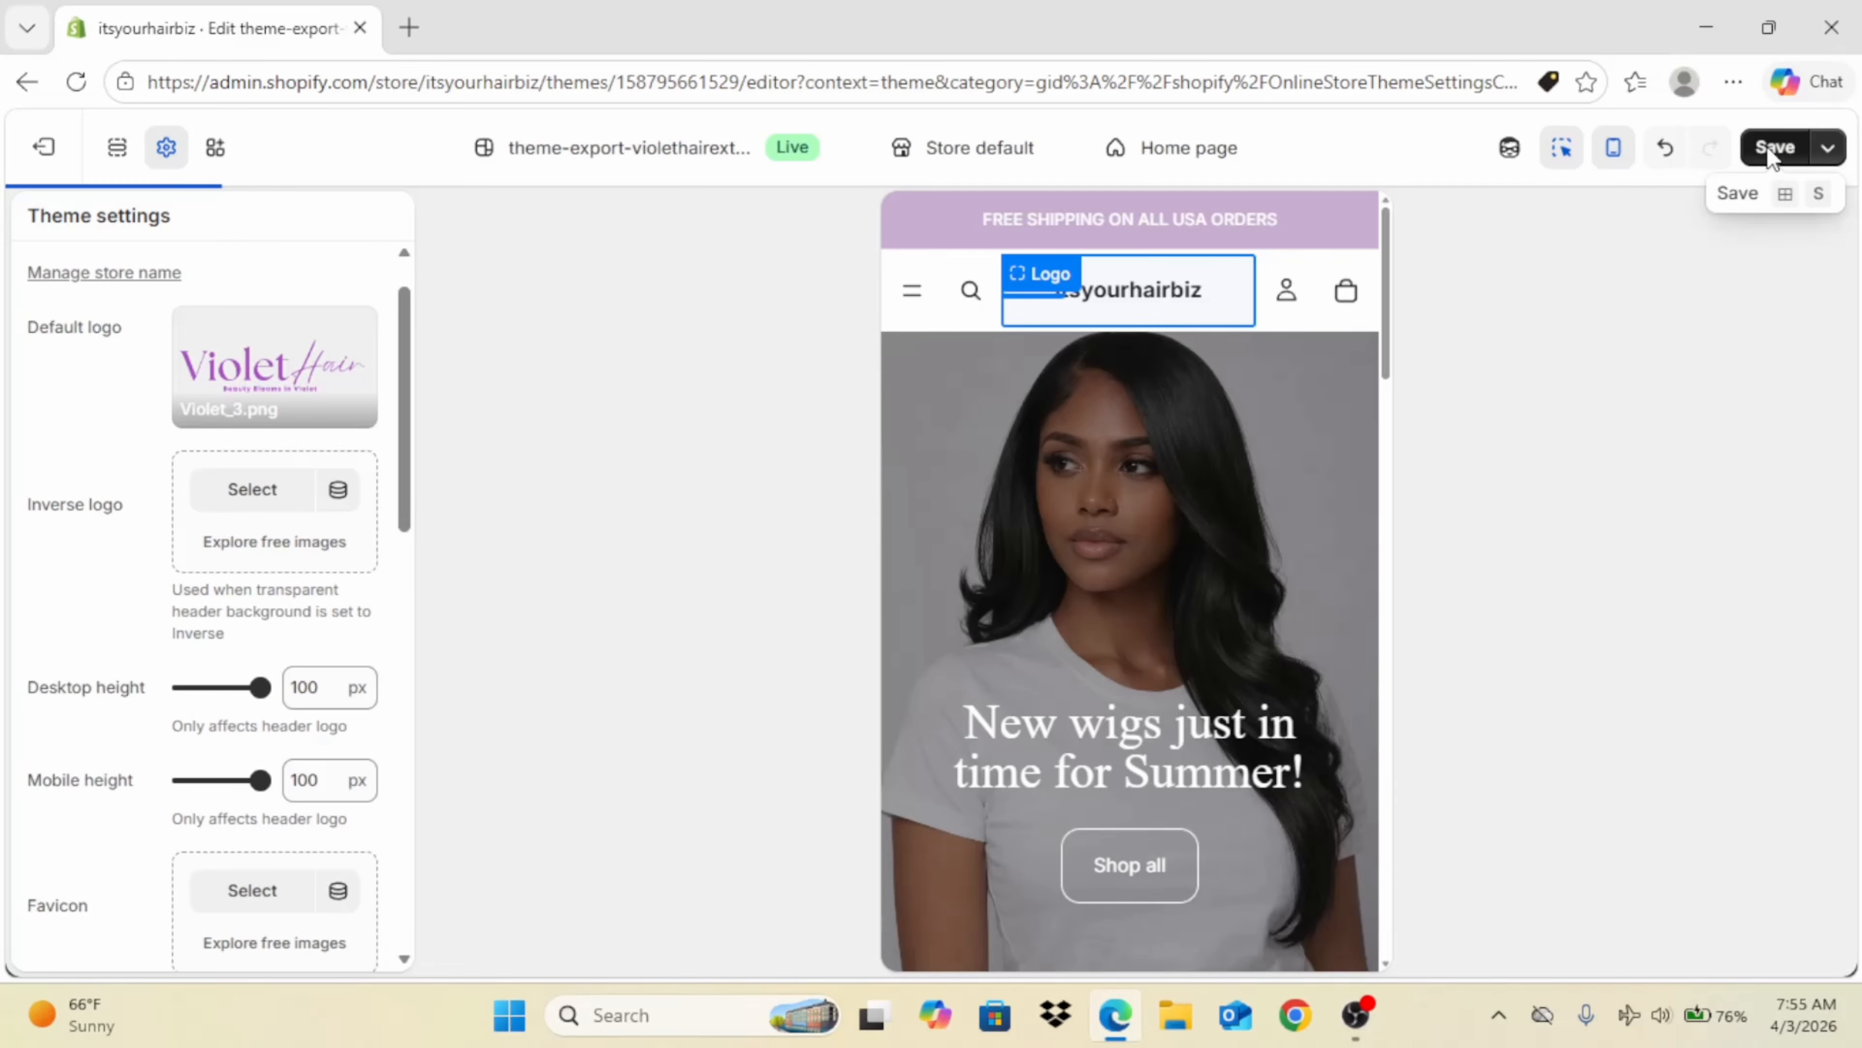
left_click(1769, 151)
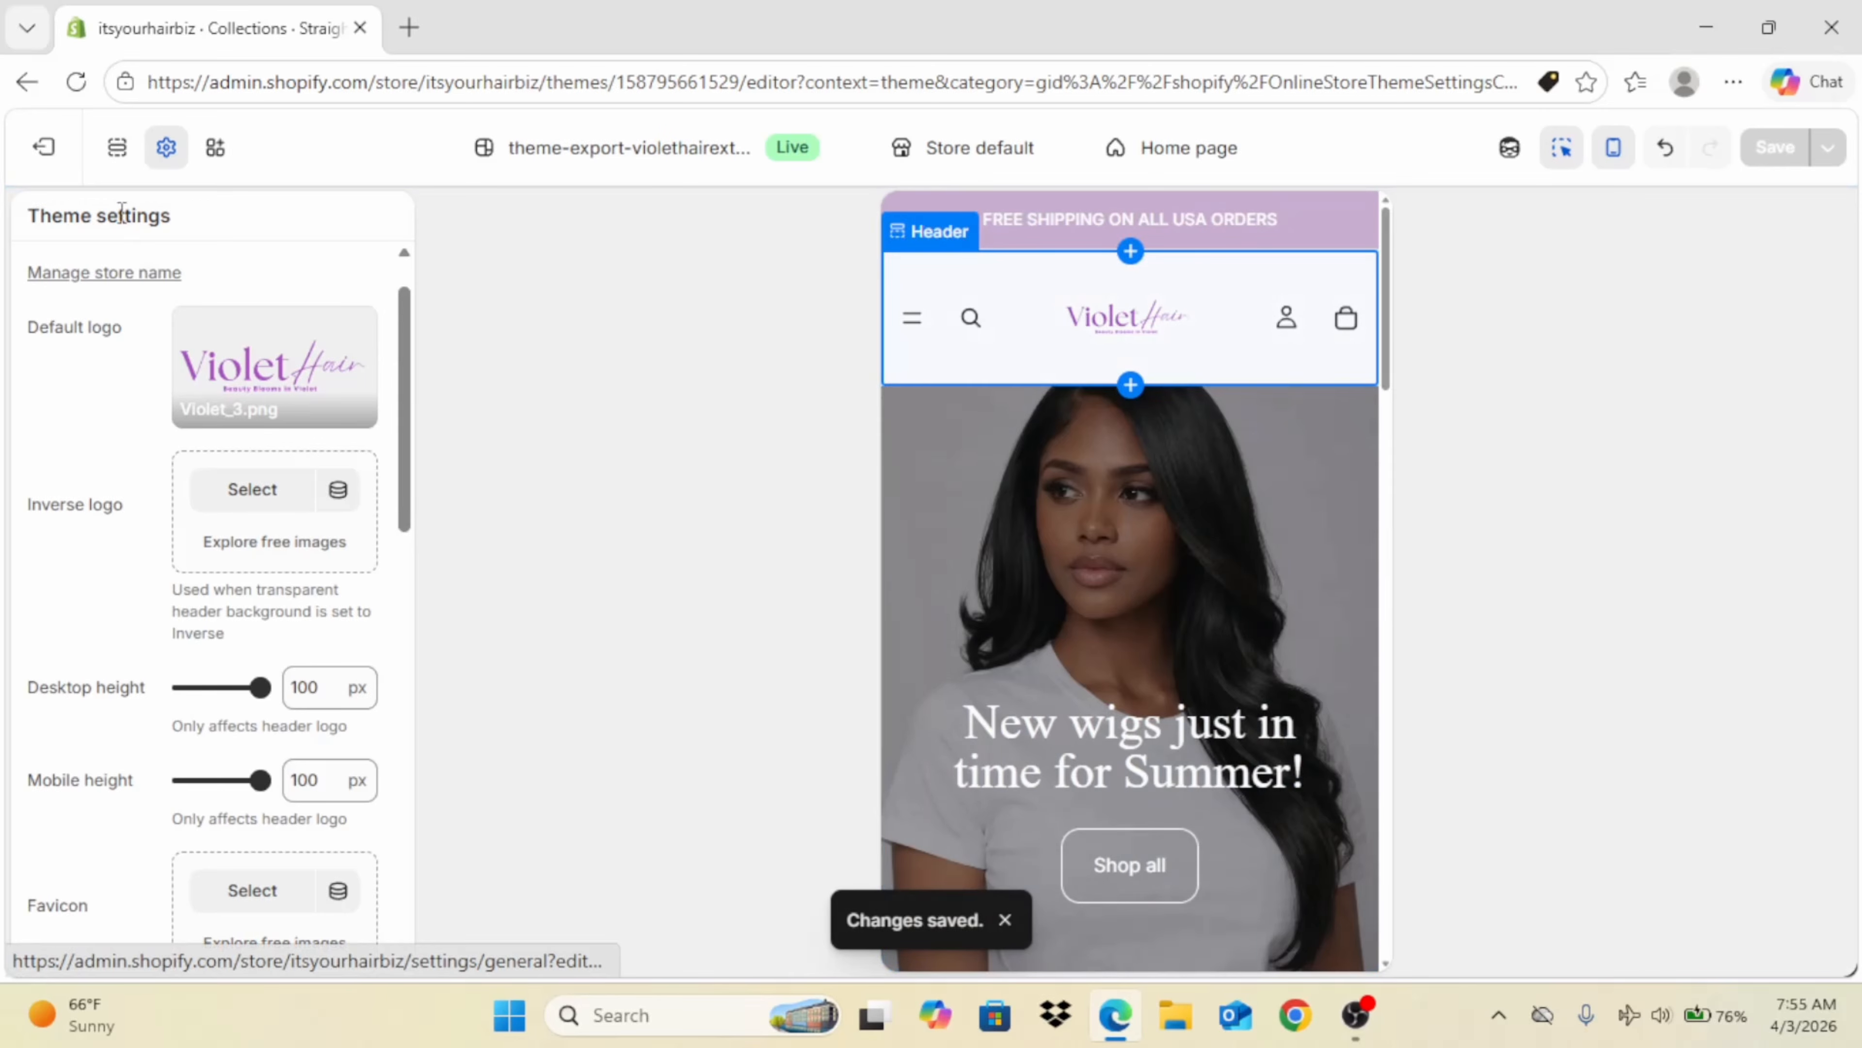
left_click(48, 151)
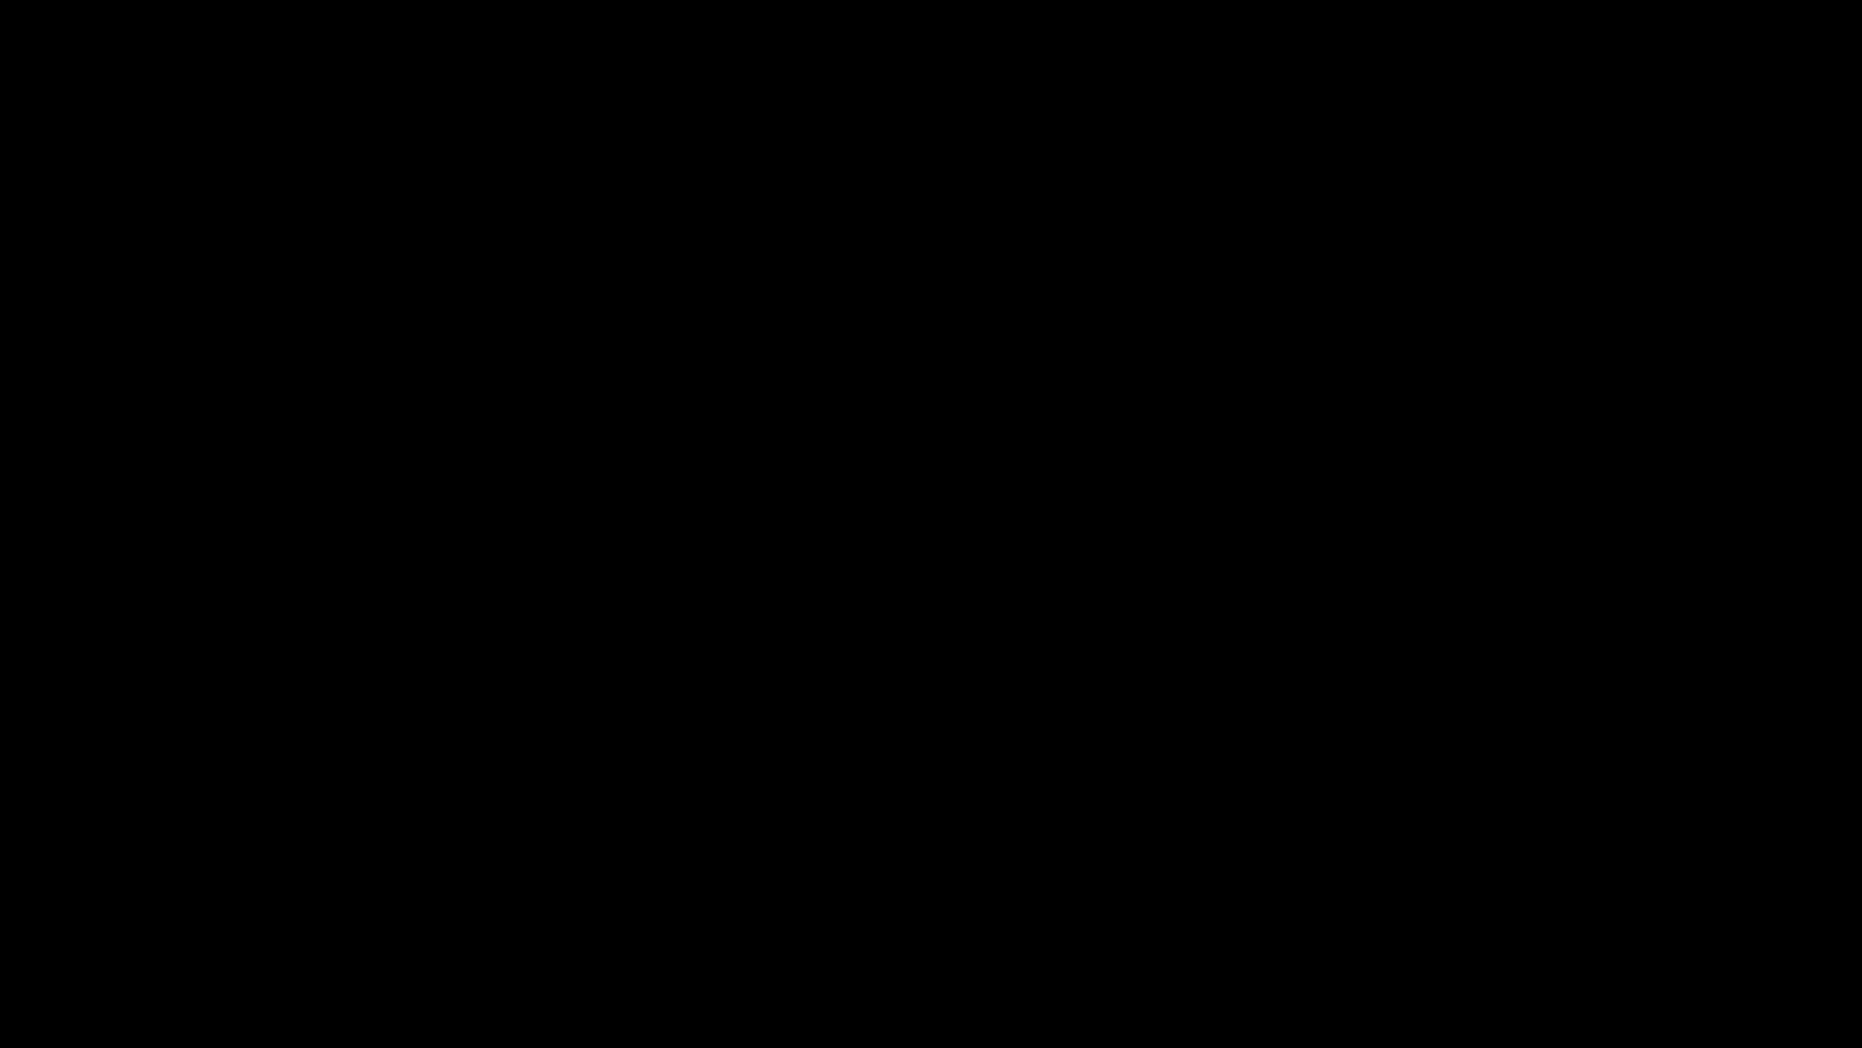